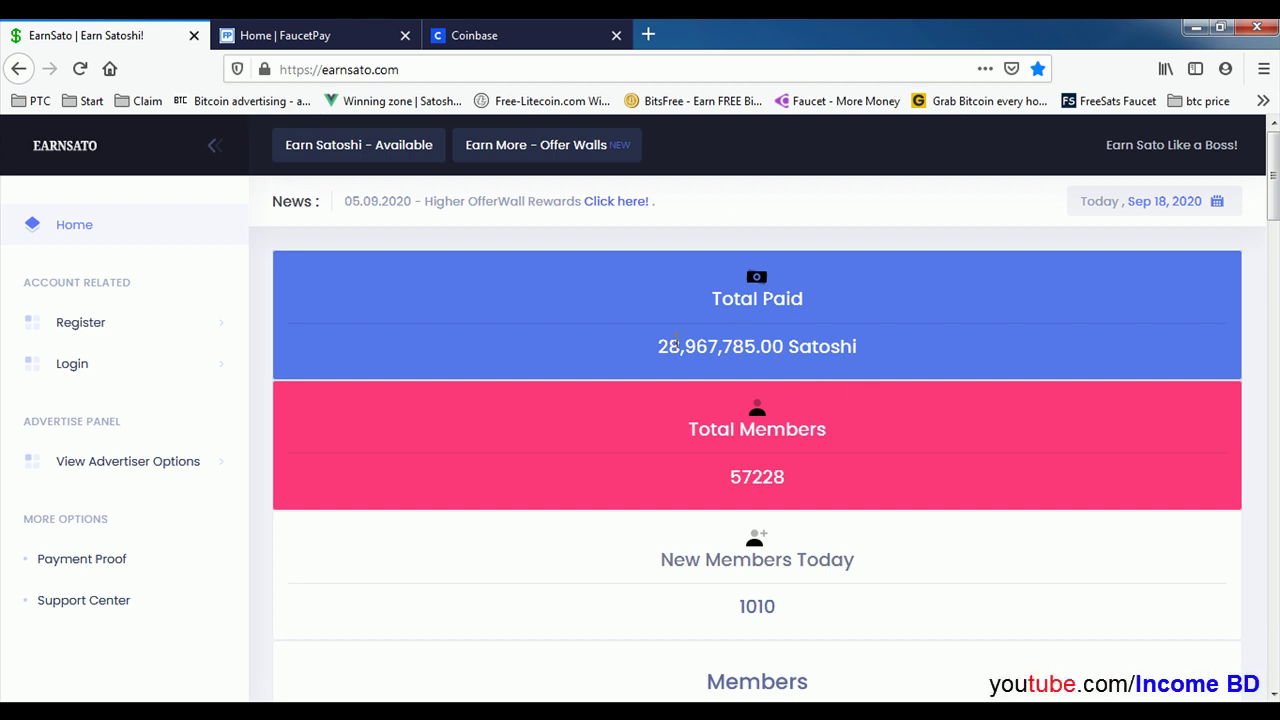
Step: Highlight the 28,967,785.00 Satoshi total-paid figure on the EarnSato home page and scroll down
left_click_drag(660, 346, 897, 345)
left_click(893, 350)
scroll(919, 386, "down", 2)
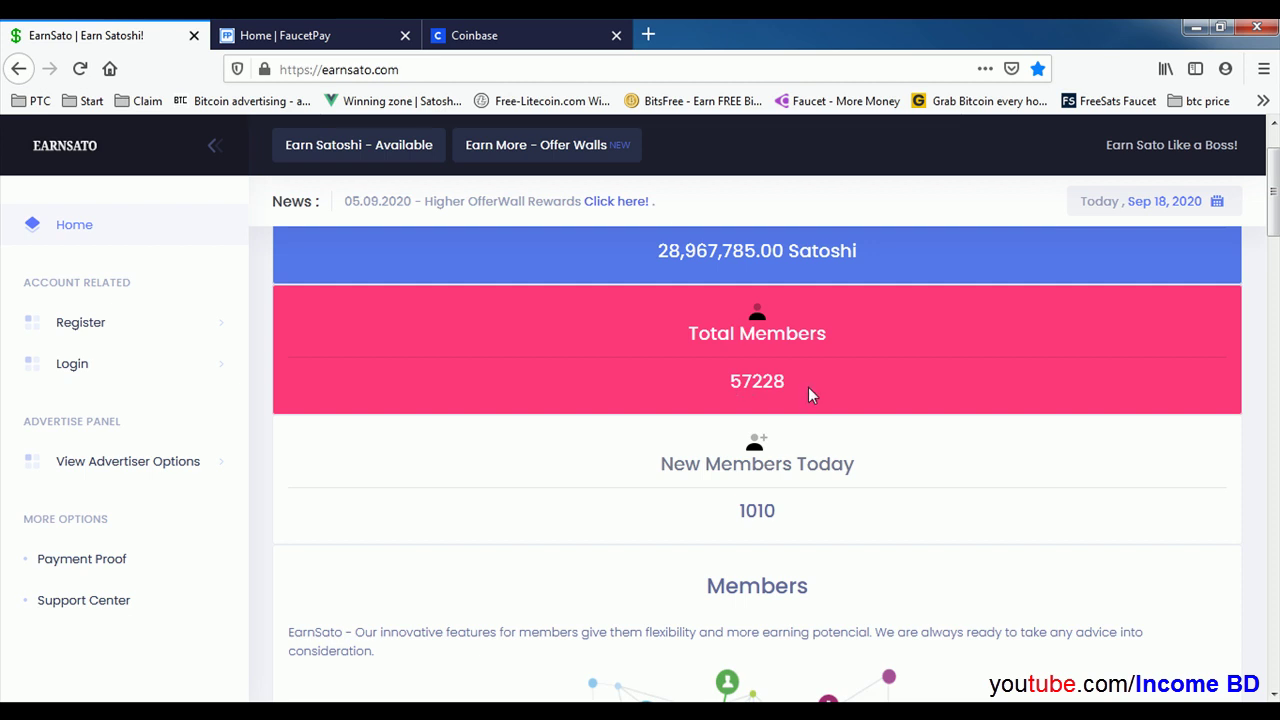
scroll(932, 400, "down", 2)
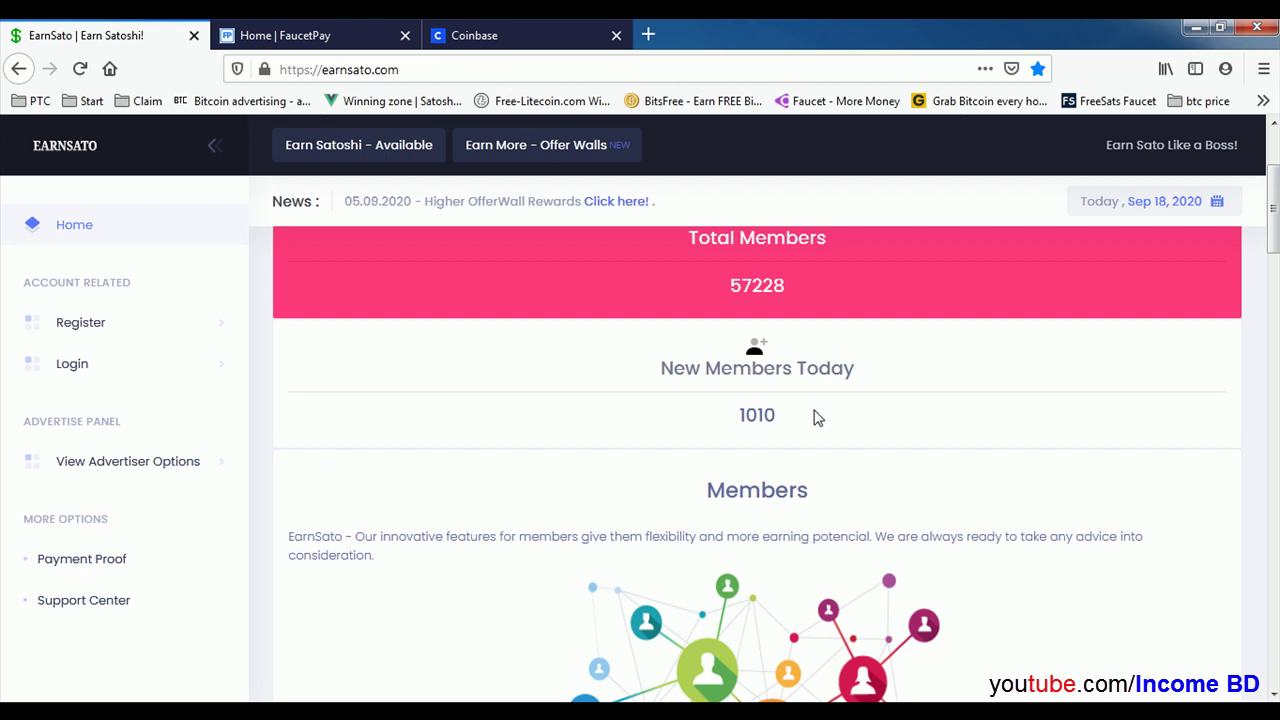
scroll(625, 486, "down", 5)
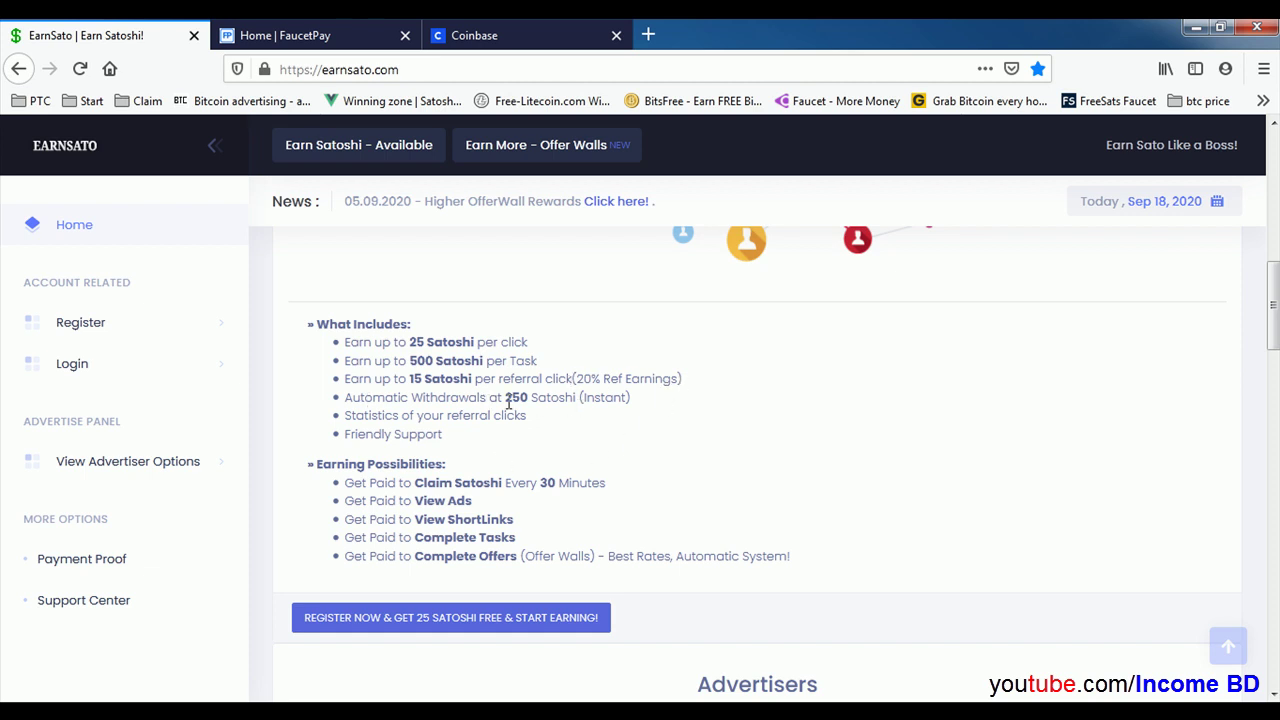
Step: Glance at the FaucetPay and Coinbase tabs, then return to the EarnSato home page
left_click(329, 32)
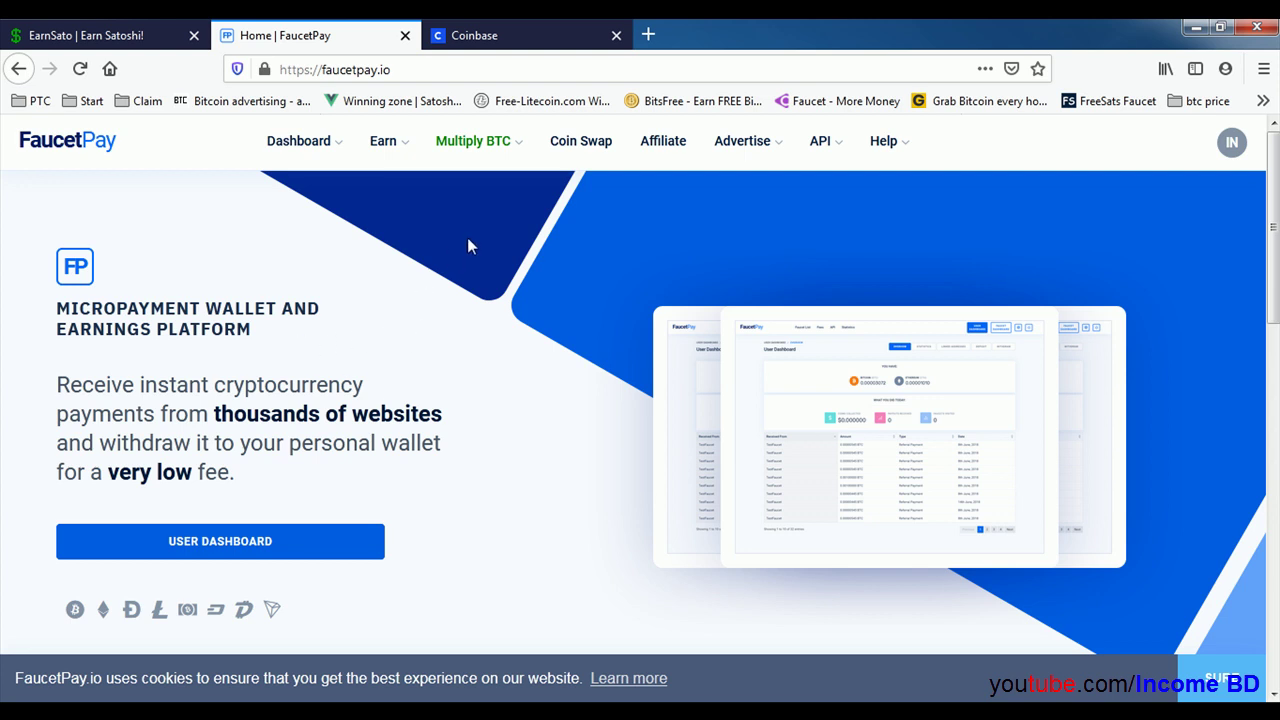
left_click(522, 32)
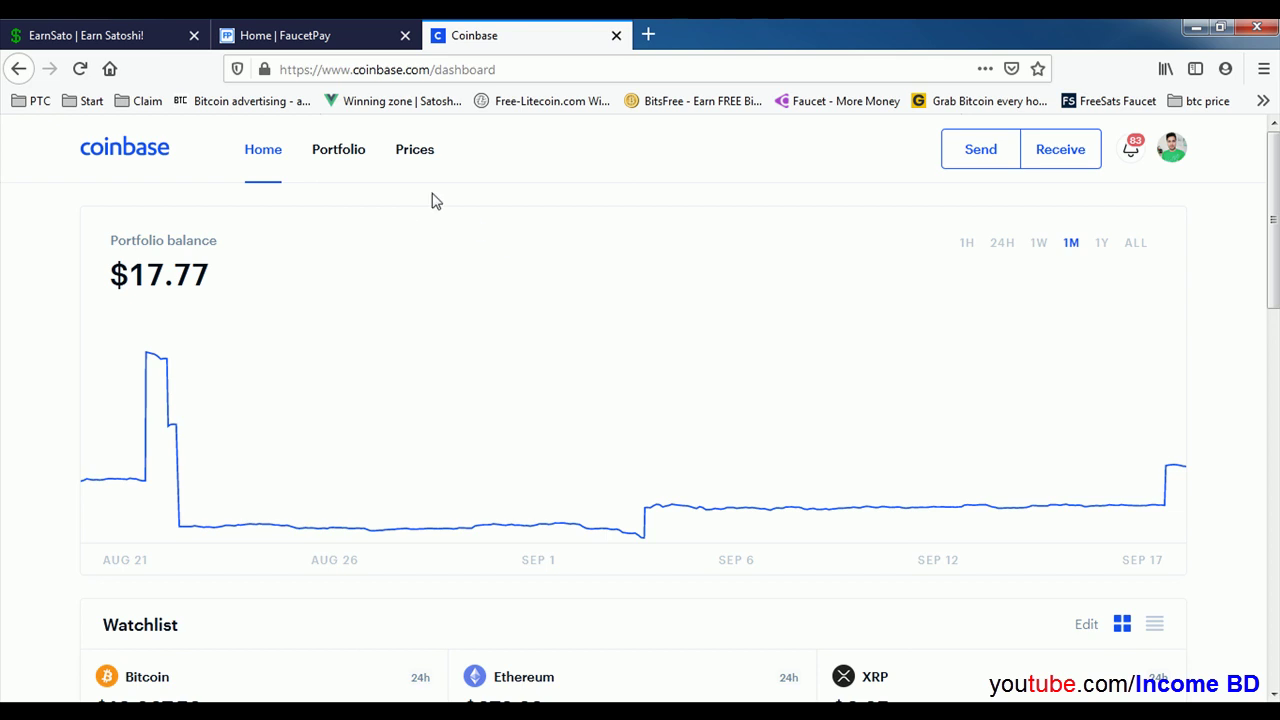
left_click(290, 35)
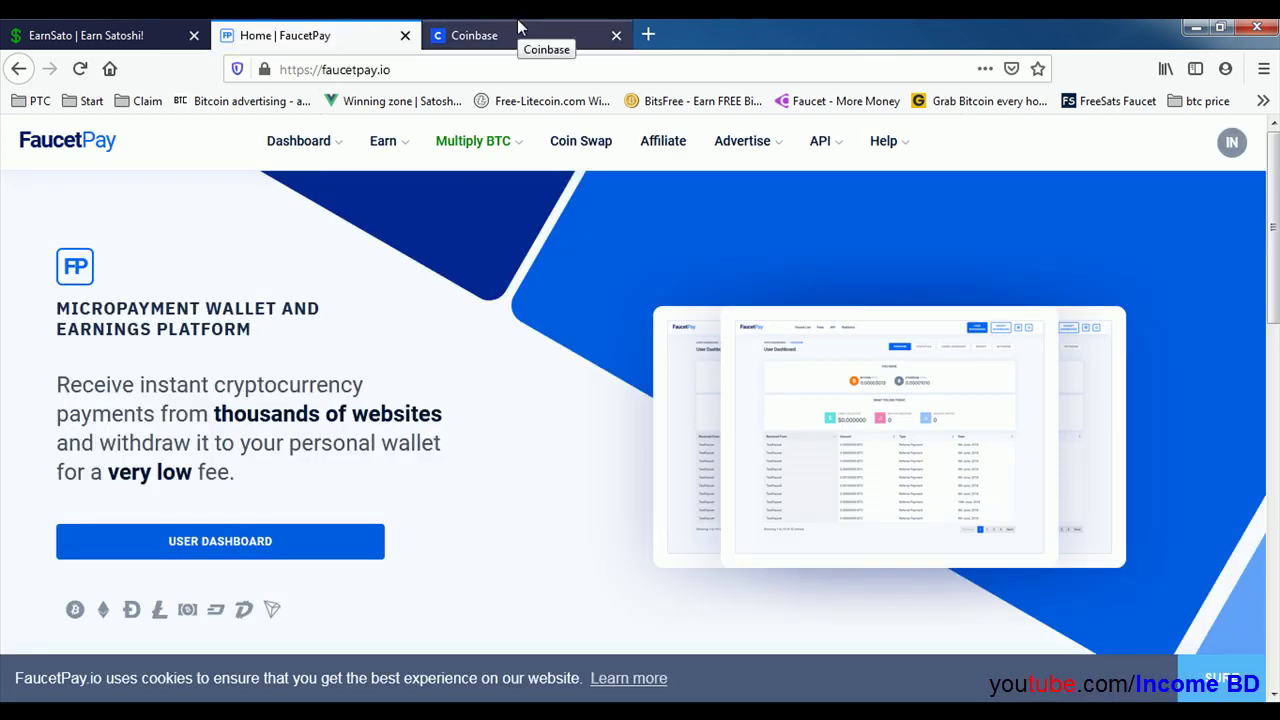
left_click(112, 30)
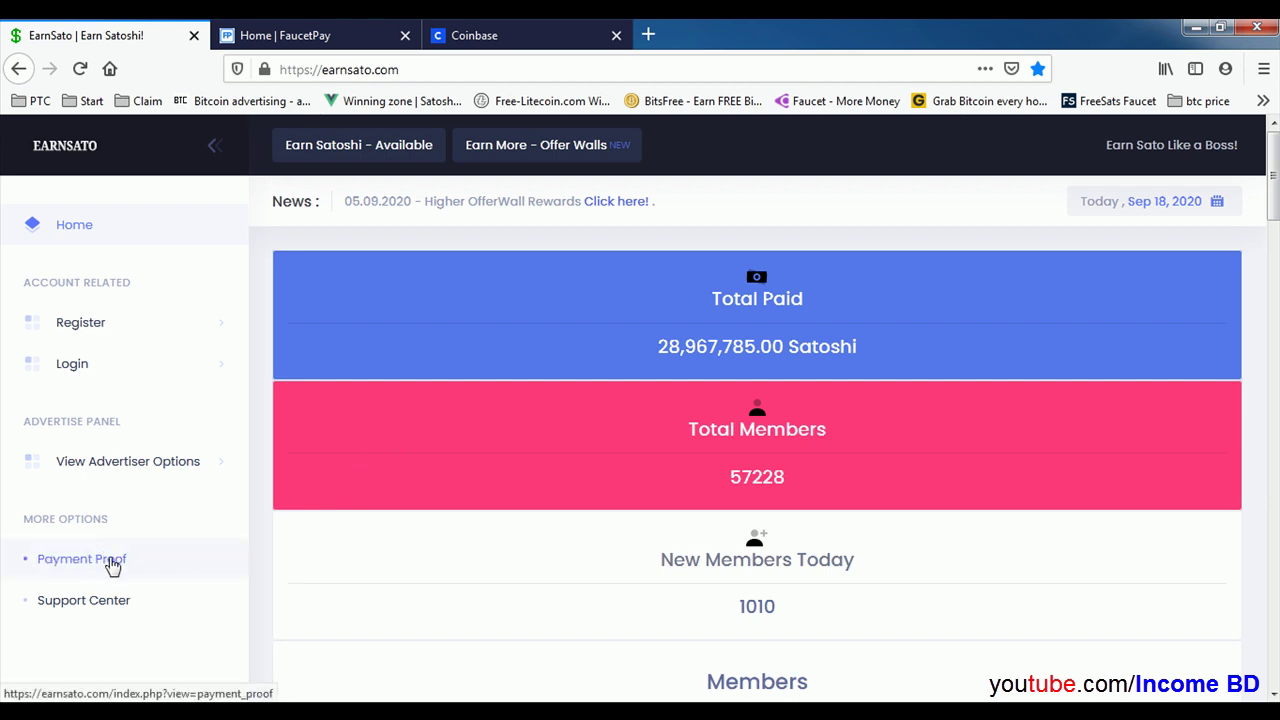
Step: Open Payment Proof and scroll through the Sep 18 2020 FaucetPay payout list
left_click(83, 569)
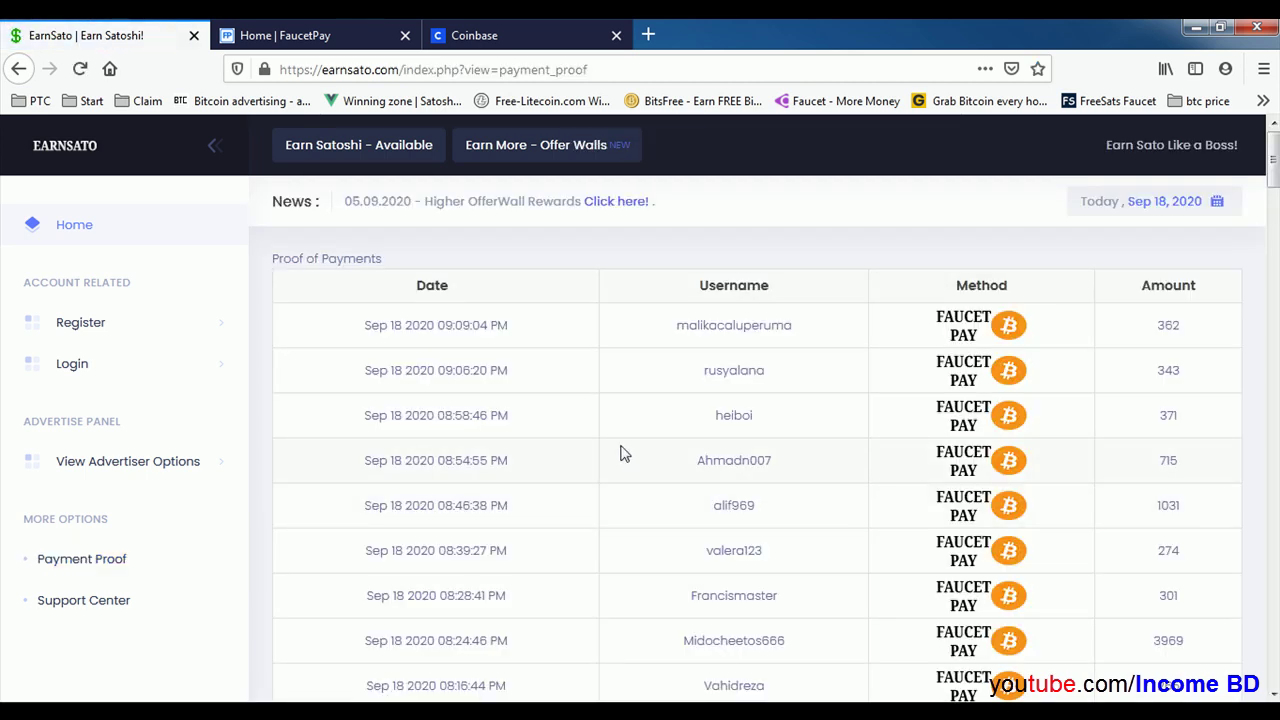
scroll(449, 420, "down", 10)
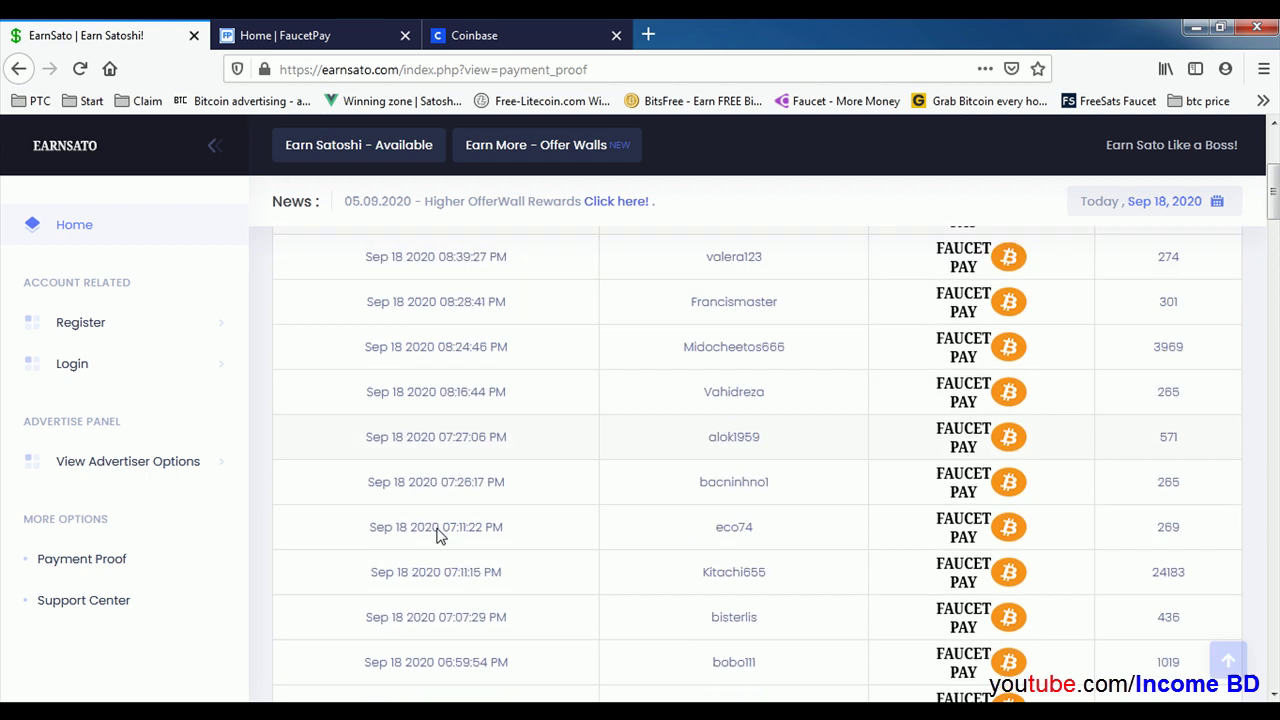
scroll(435, 658, "down", 10)
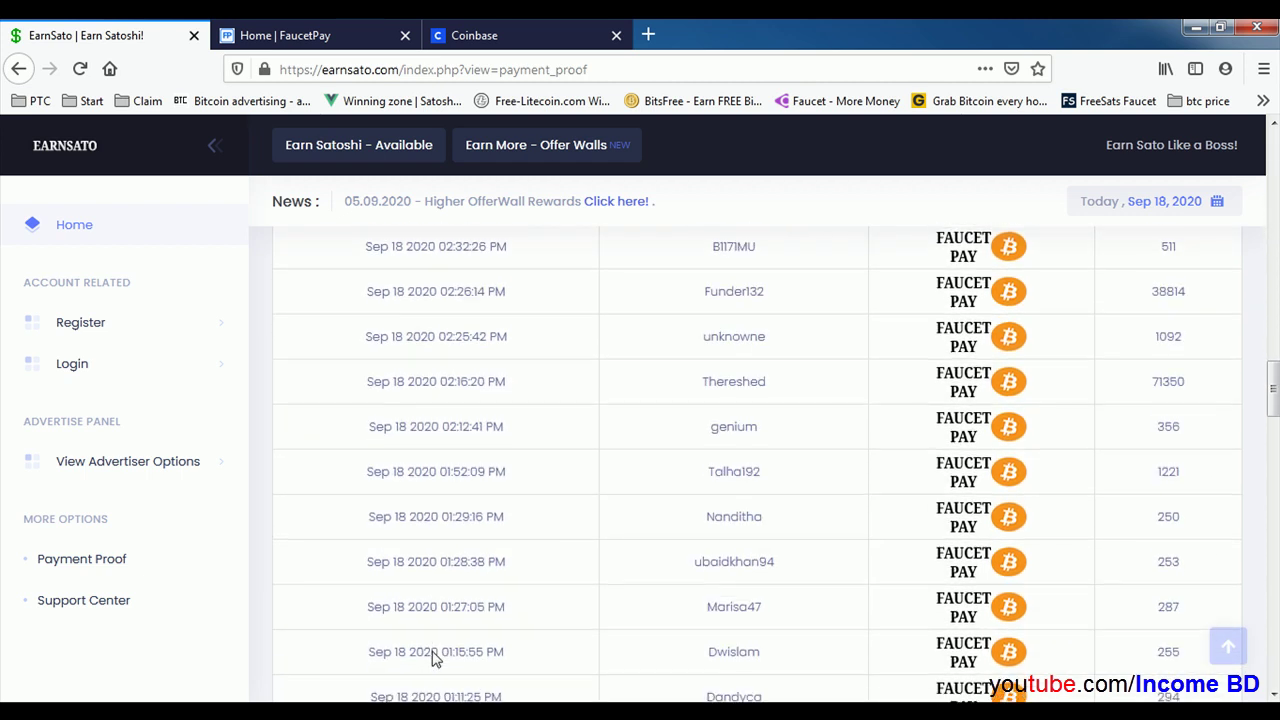
scroll(435, 658, "down", 10)
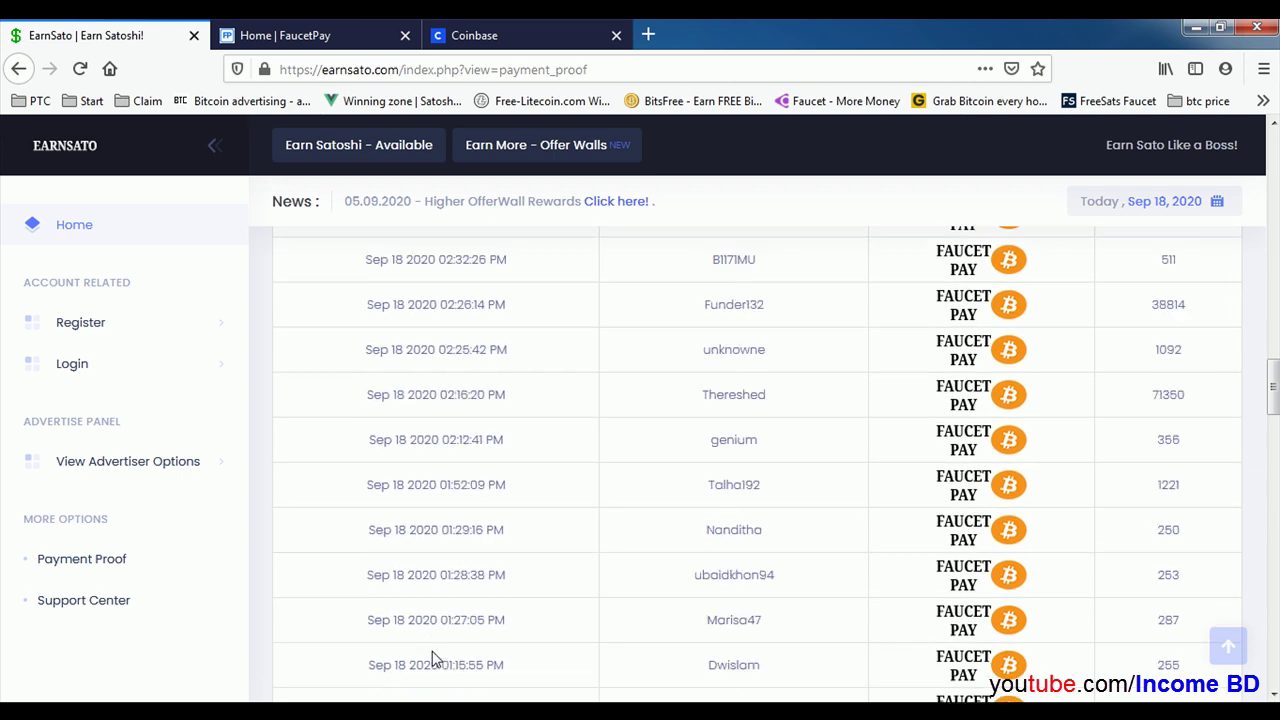
key("Home")
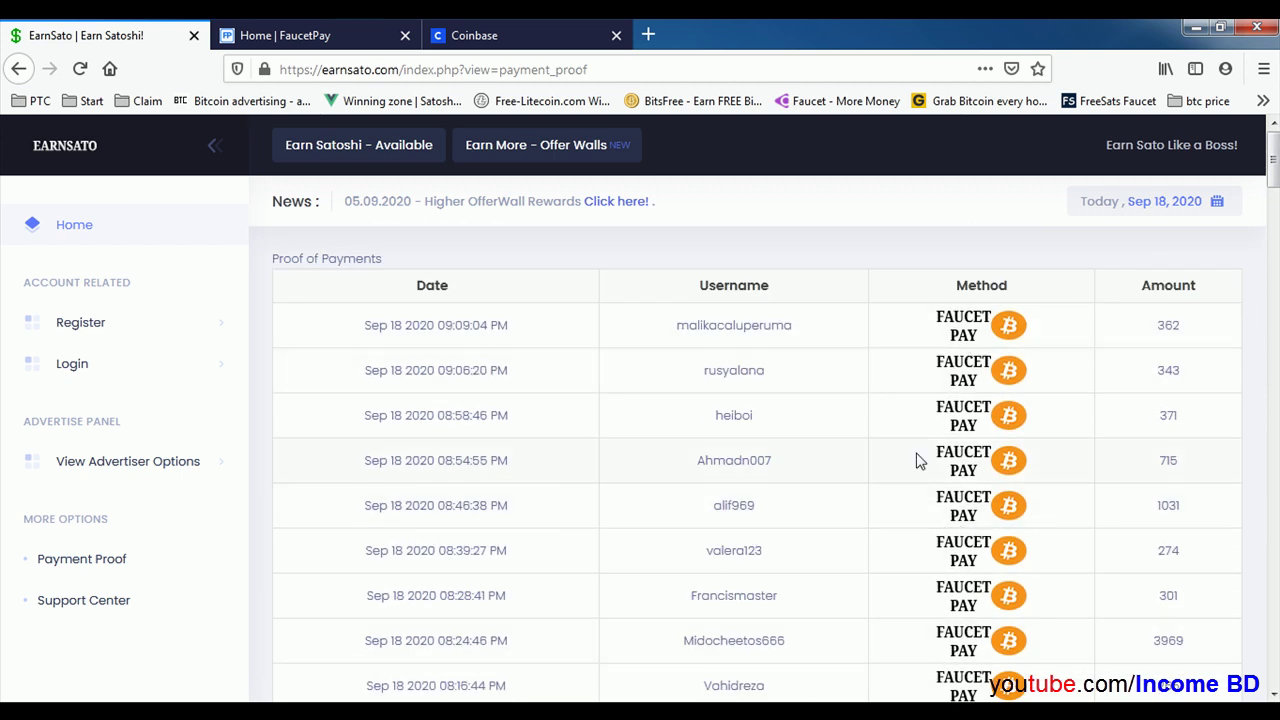
scroll(1183, 423, "down", 4)
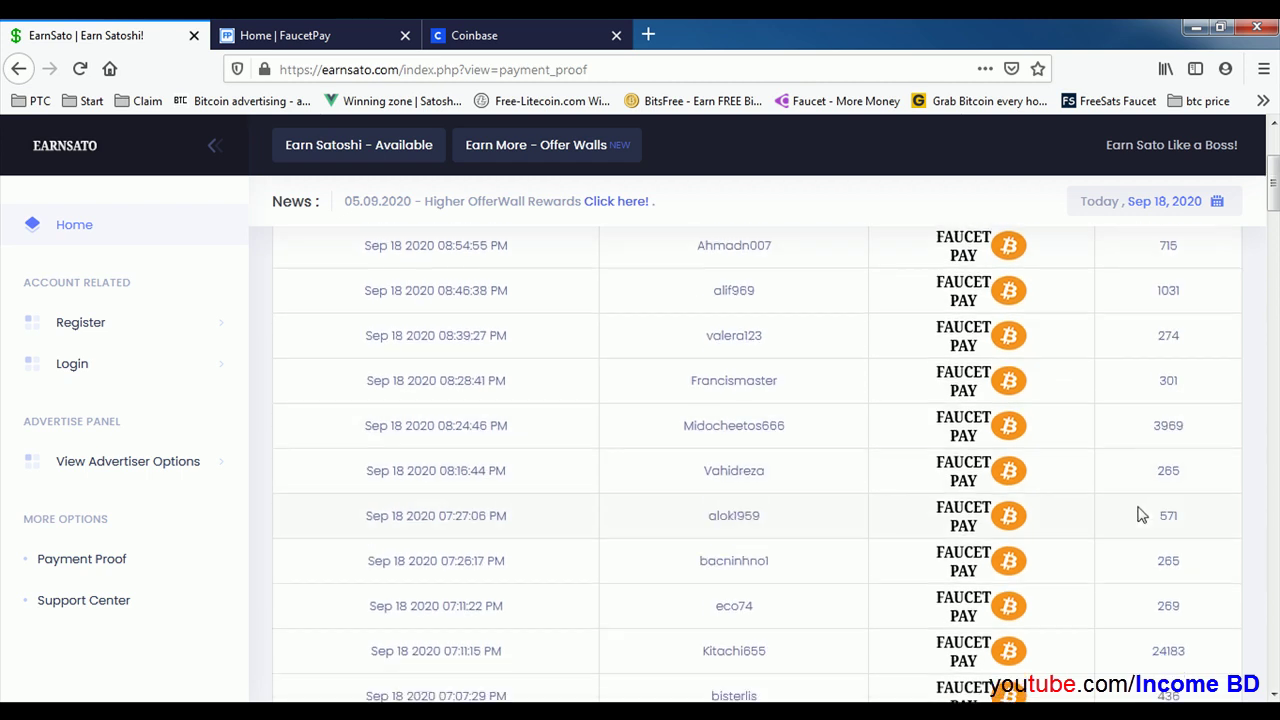
scroll(1140, 514, "down", 4)
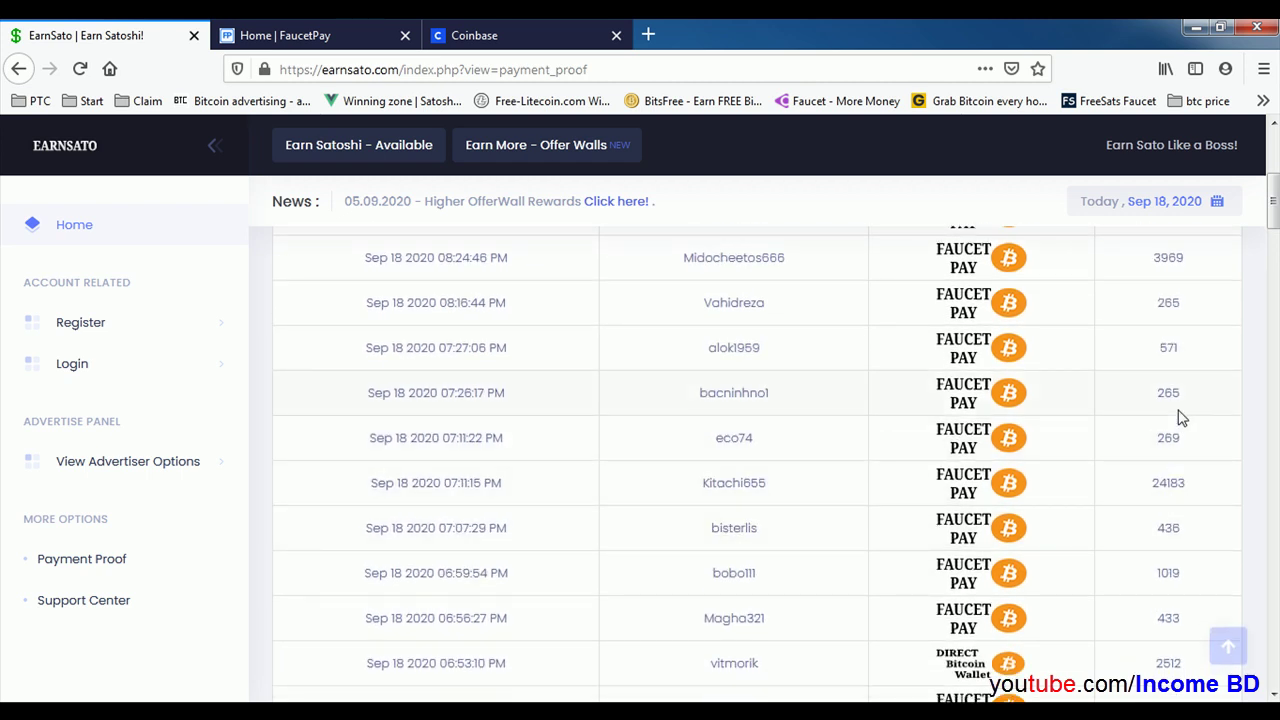
scroll(1181, 416, "up", 8)
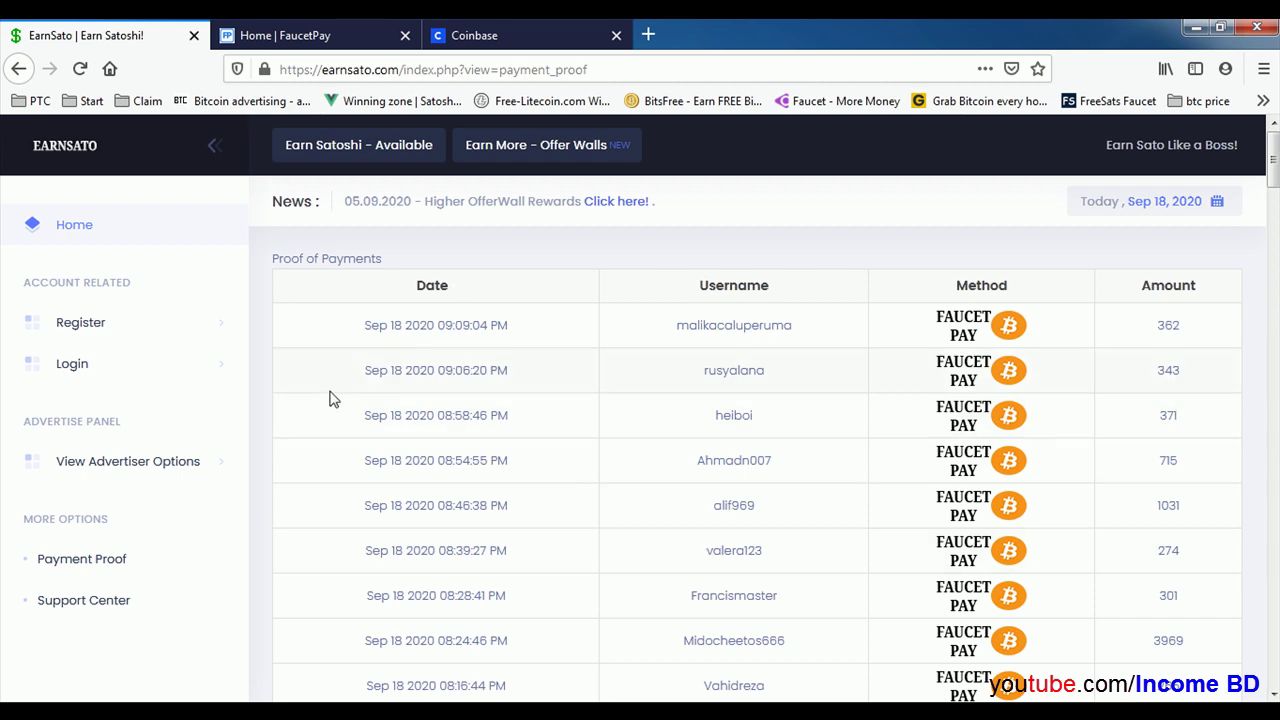
Step: Open the Sign Up form and fill in the full name and the suggested username
left_click(78, 330)
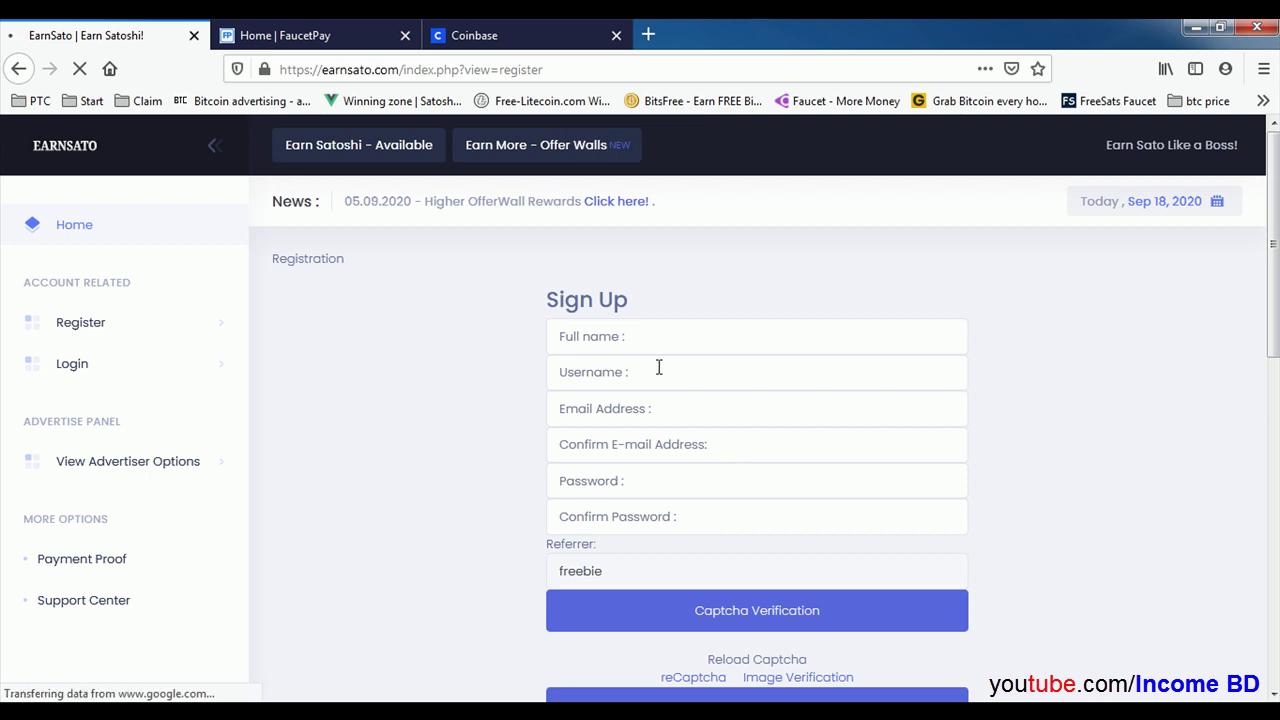
scroll(655, 370, "down", 3)
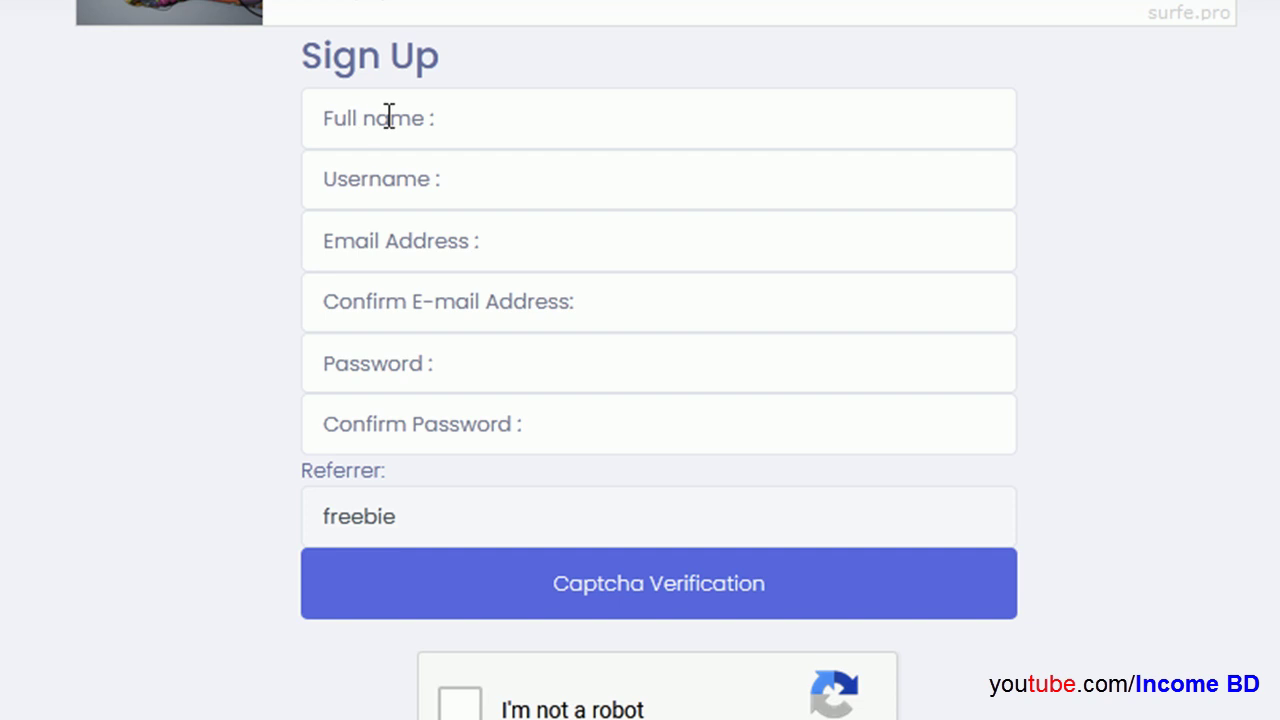
left_click(389, 117)
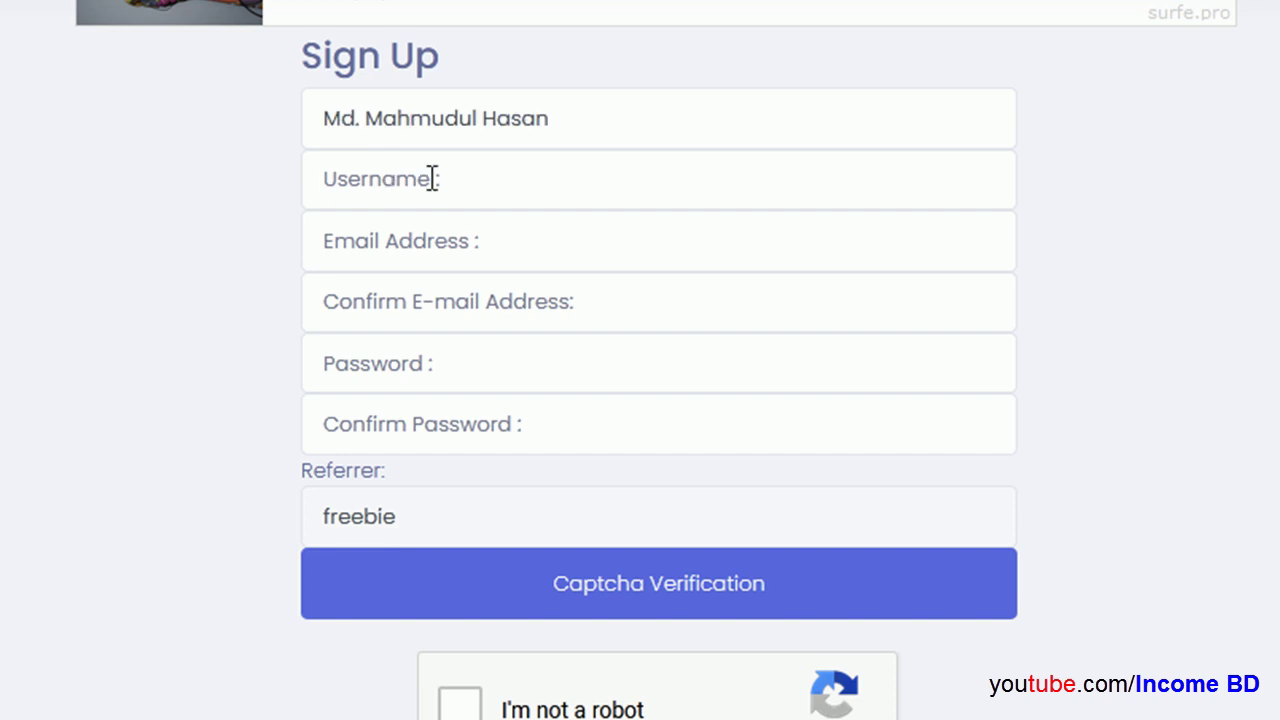
left_click(424, 178)
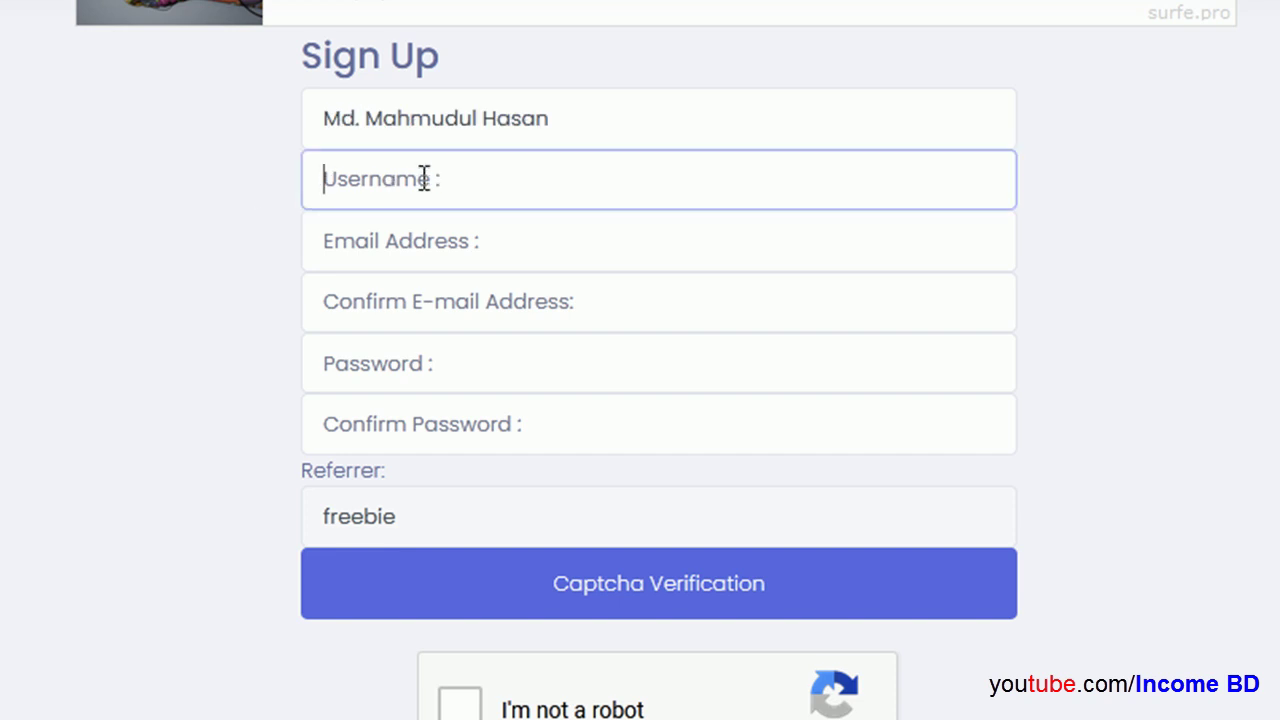
type("in")
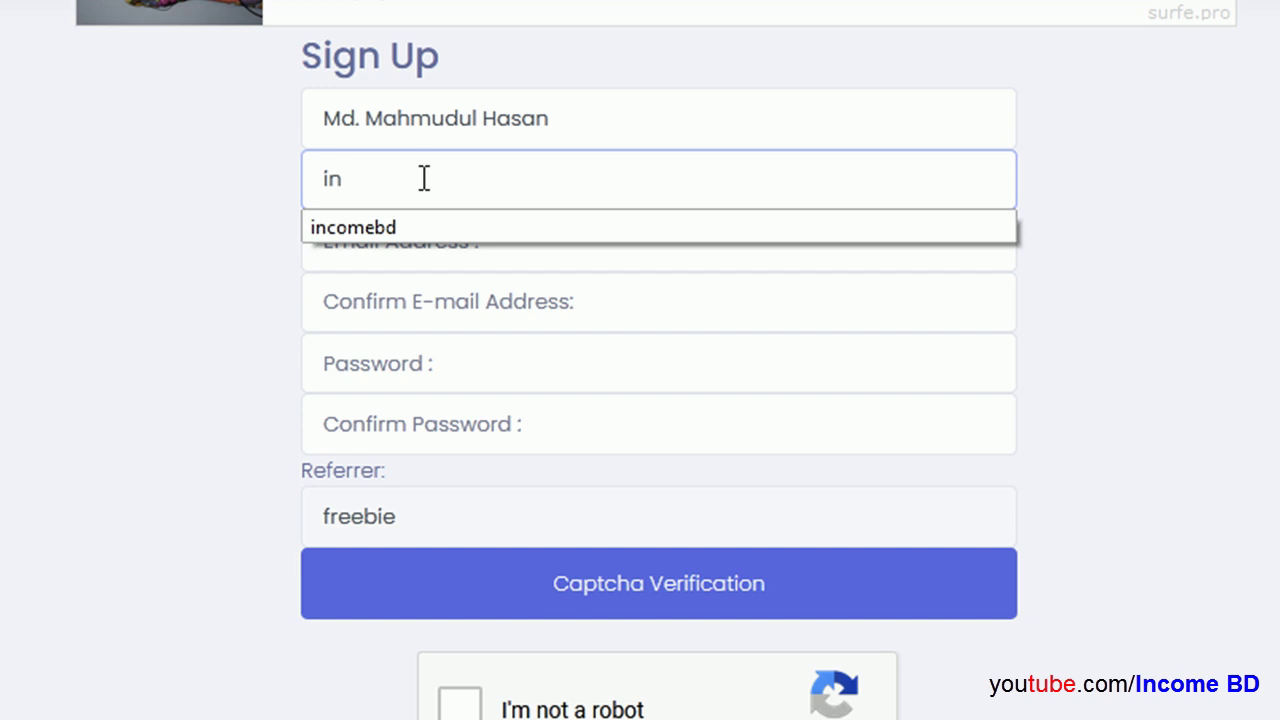
left_click(400, 229)
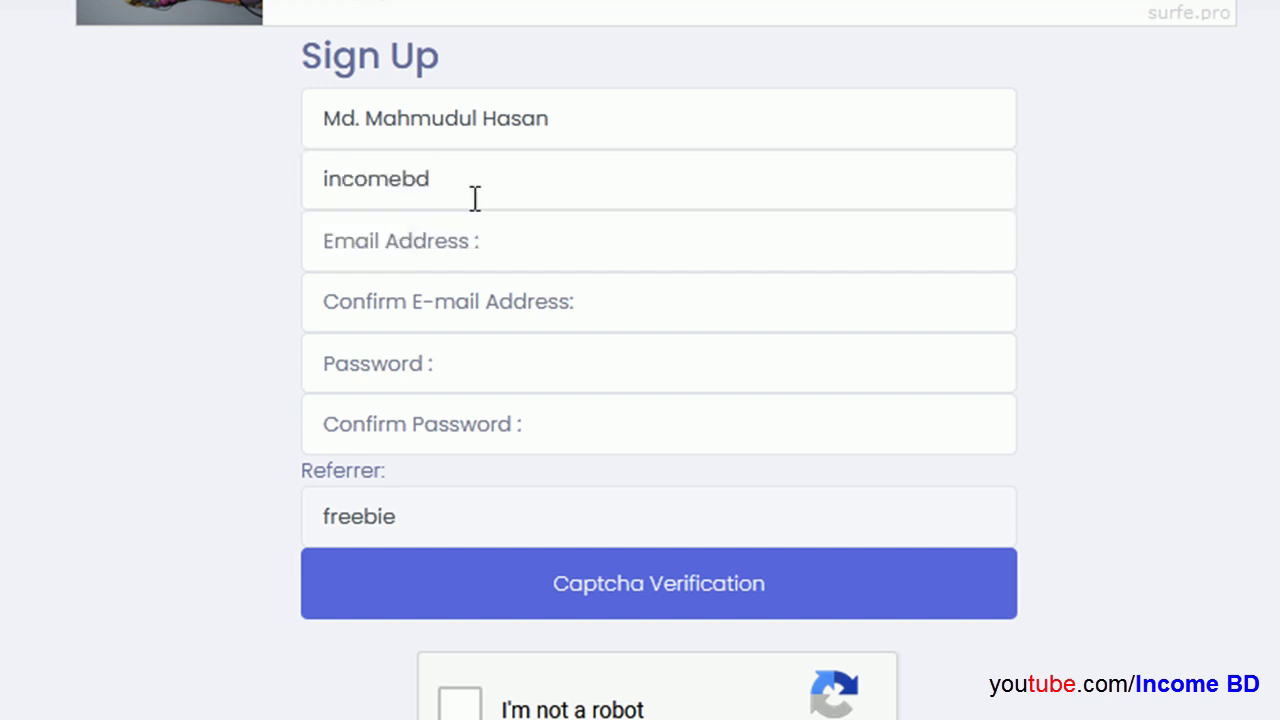
Step: Fill in the account e-mail from saved suggestions and paste it into Confirm E-mail
left_click(393, 236)
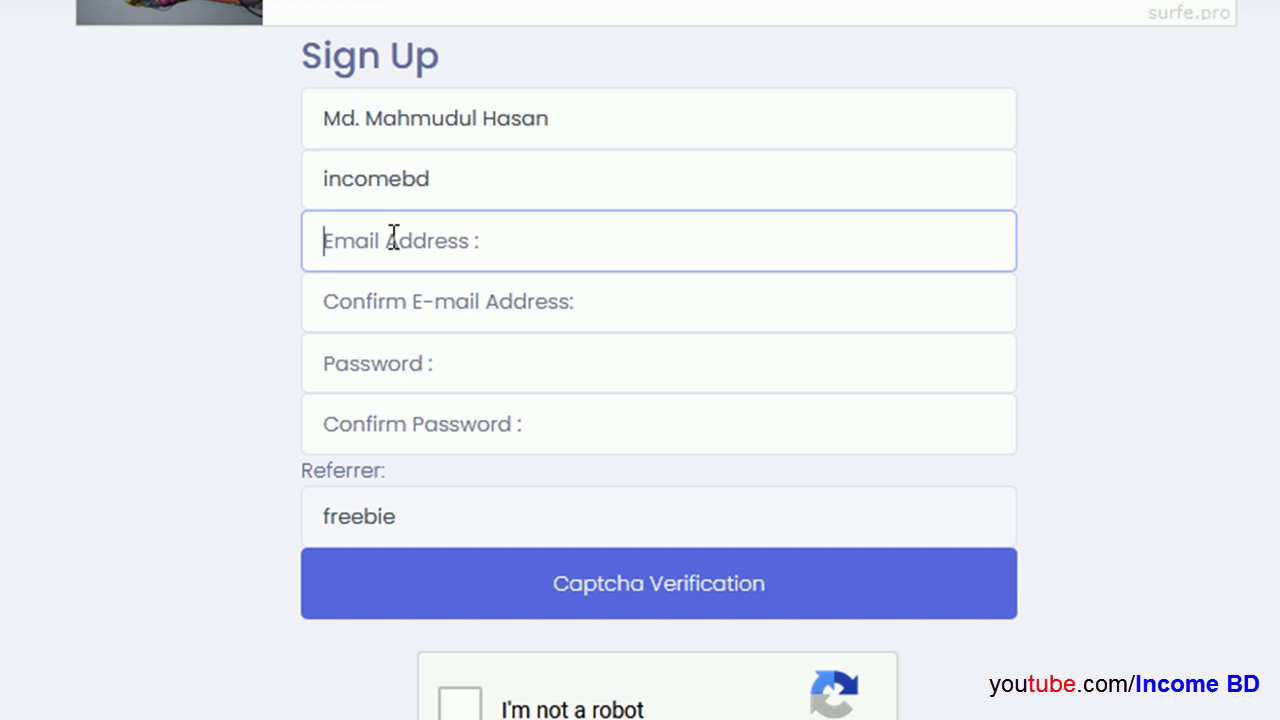
left_click(557, 434)
left_click(362, 291)
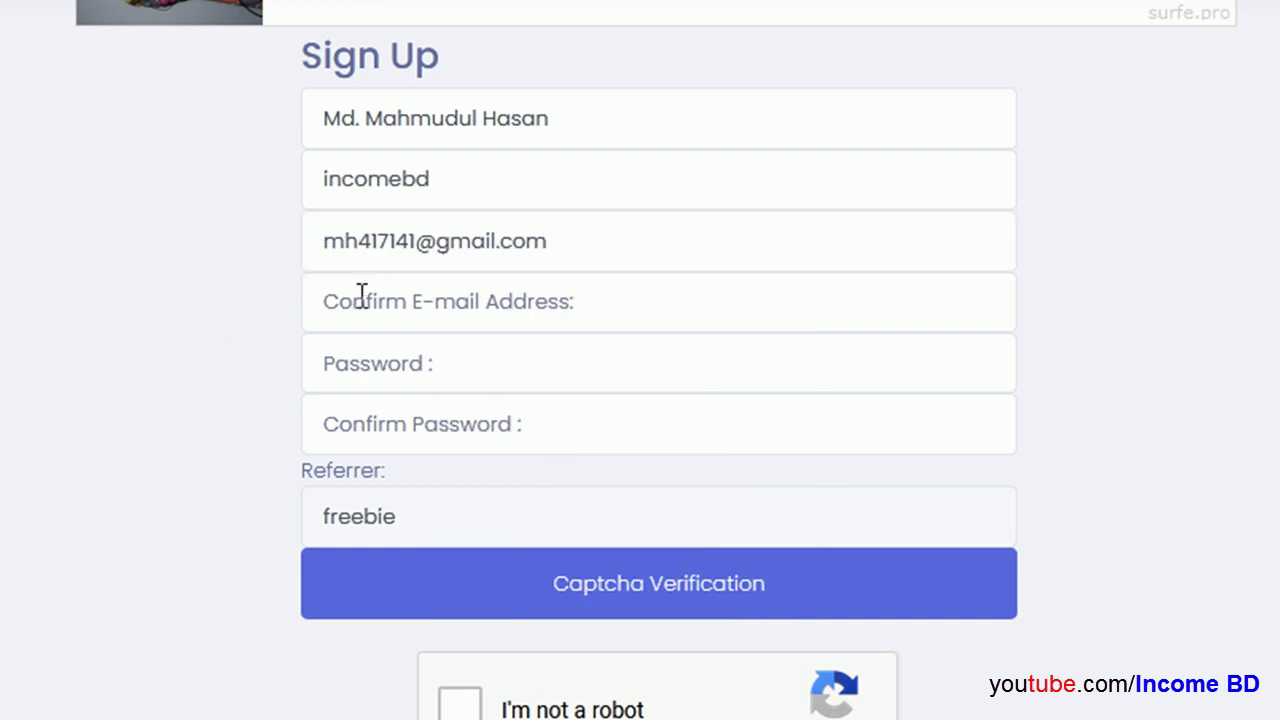
right_click(400, 300)
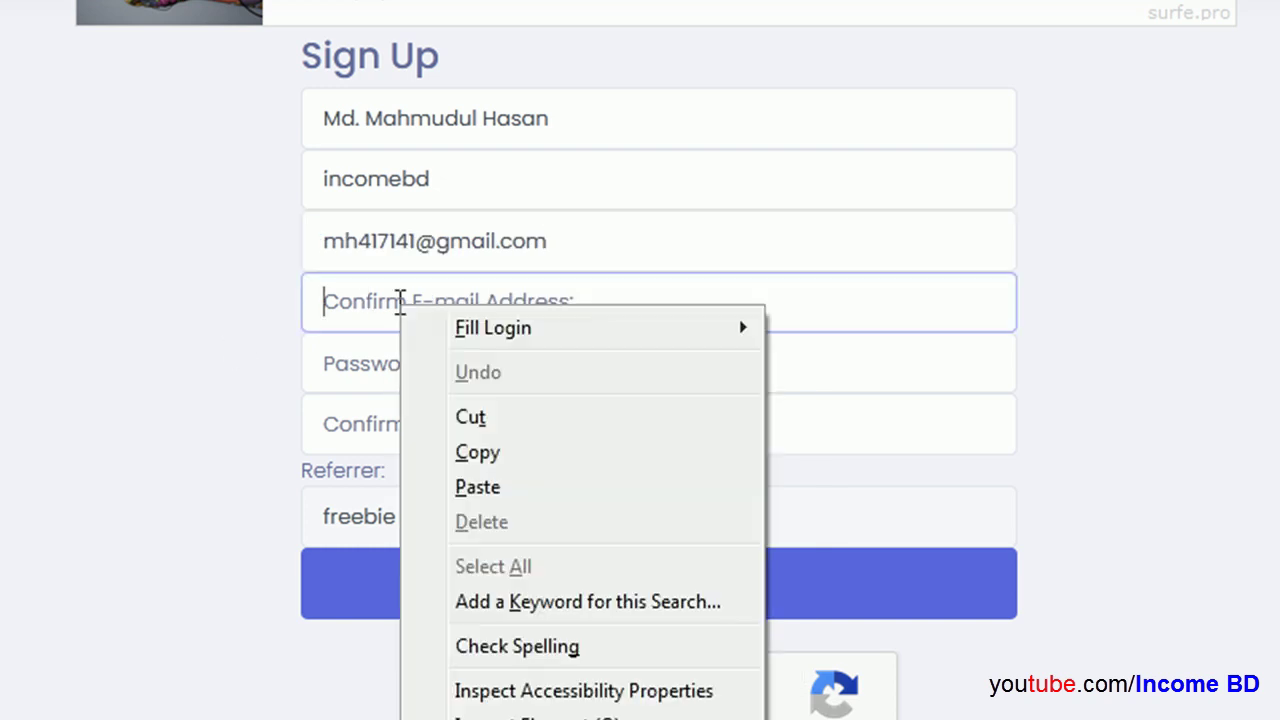
left_click(517, 490)
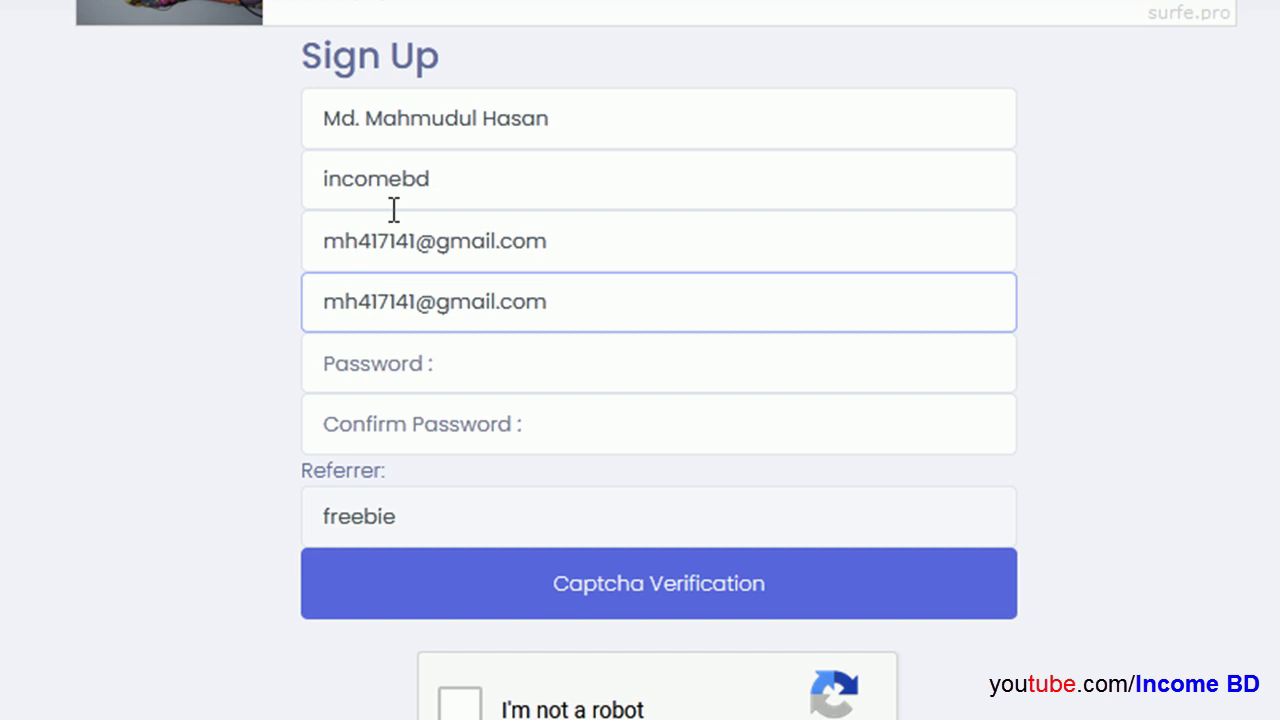
Step: Enter the account password in both the Password and Confirm Password fields
left_click(358, 378)
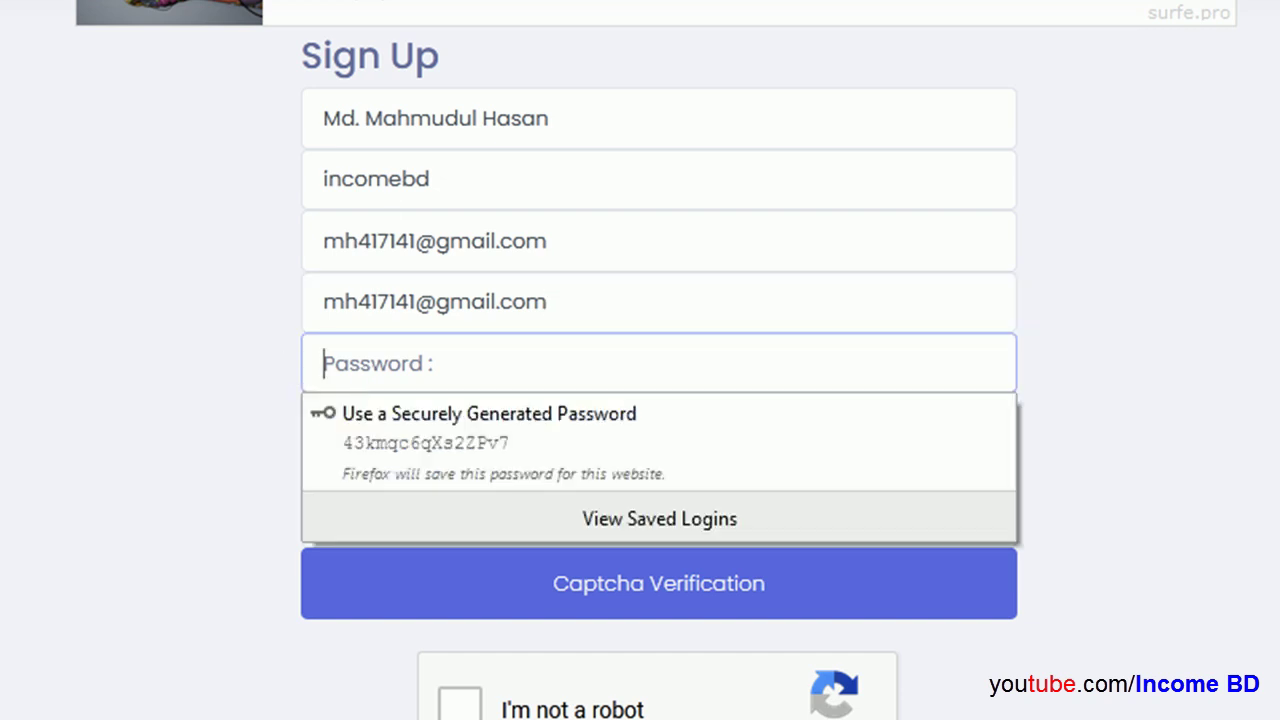
type("123456")
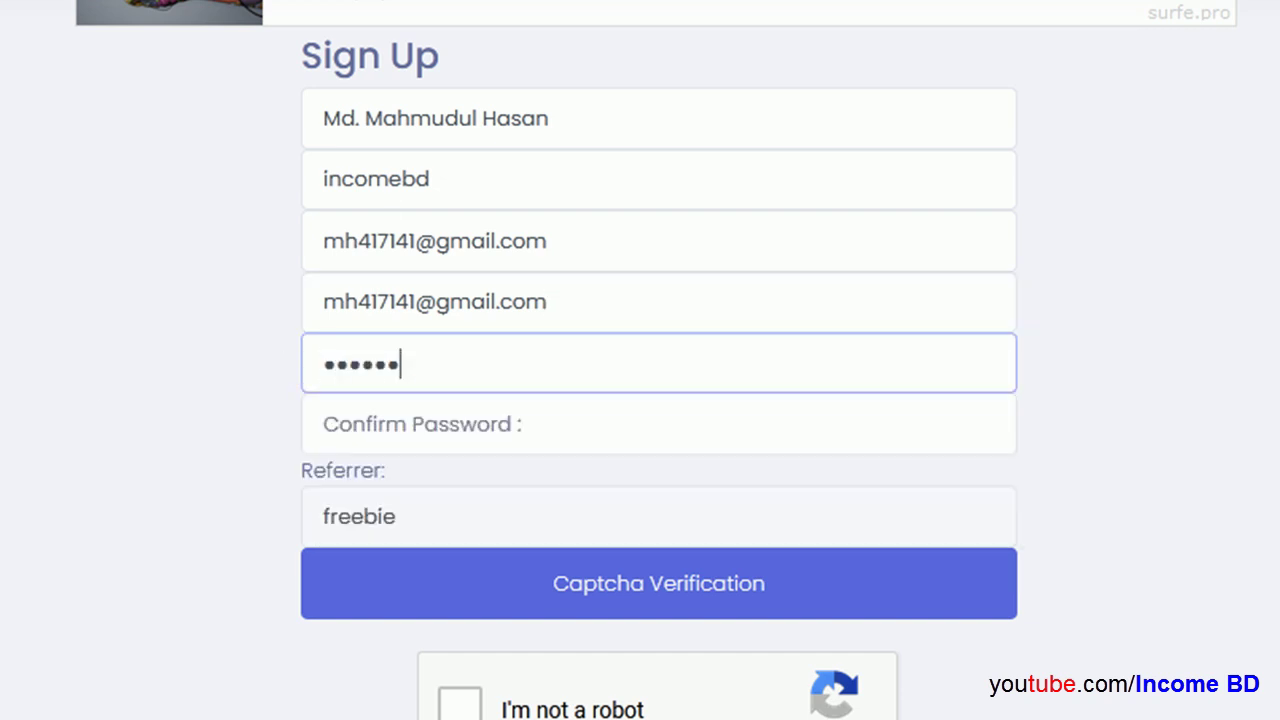
left_click(443, 429)
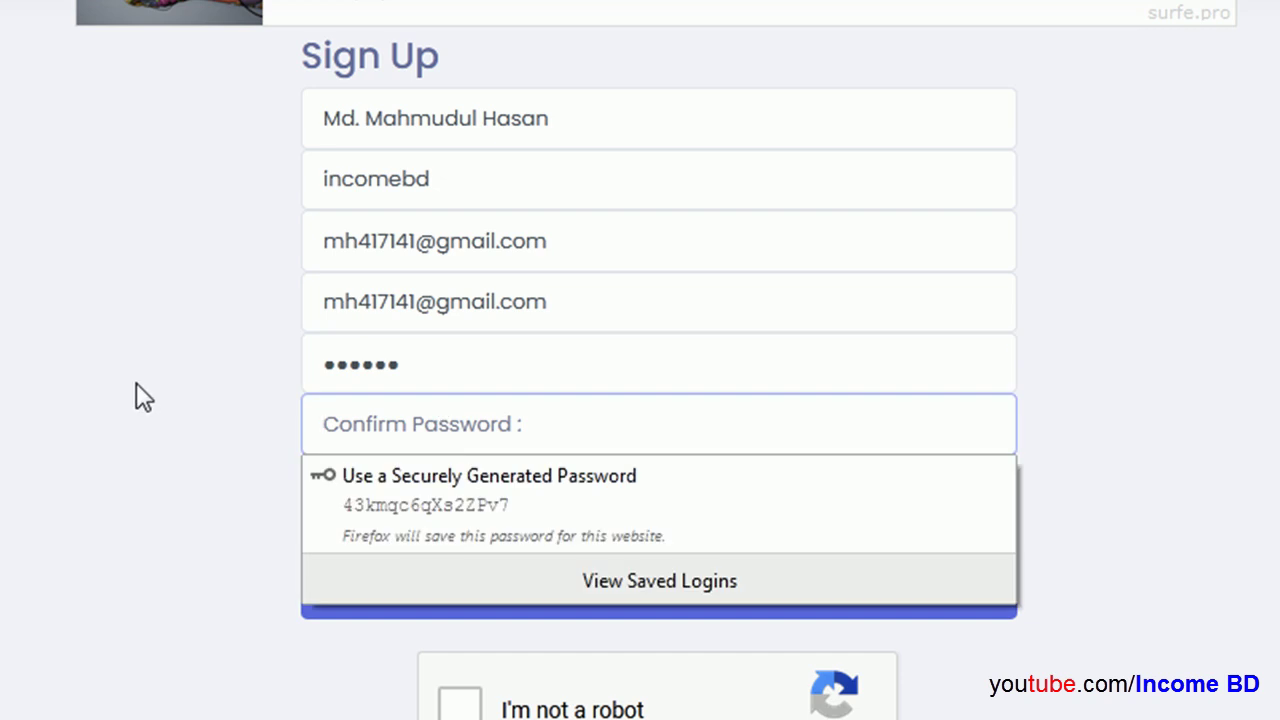
type("123456")
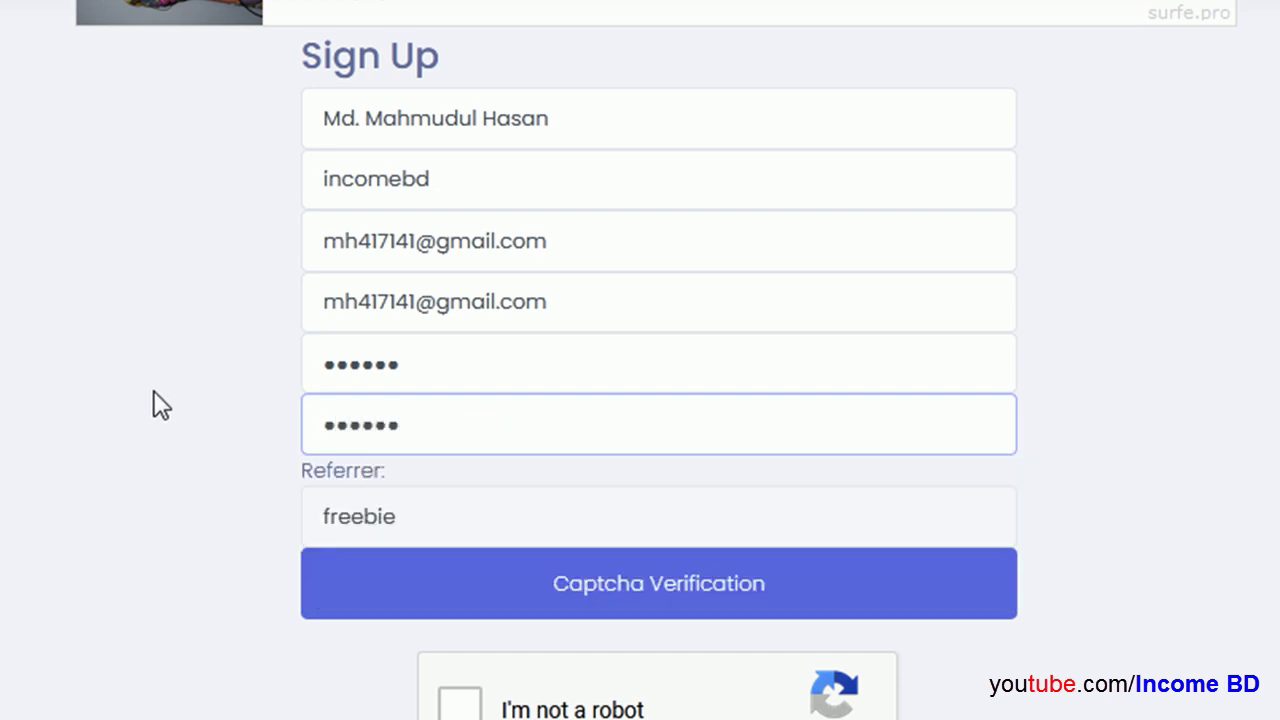
scroll(631, 485, "down", 3)
Step: Pass the I'm not a robot check and tick the agreement to EarnSato's rules
left_click(466, 396)
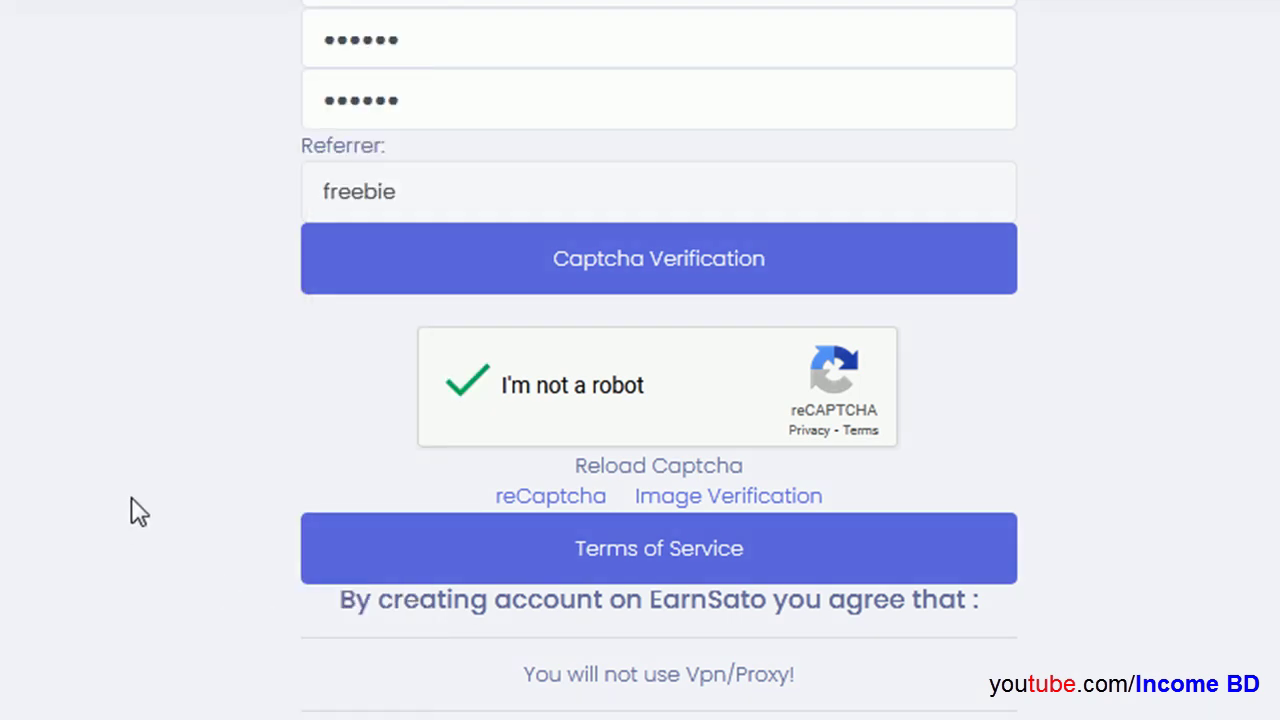
scroll(320, 530, "down", 2)
scroll(602, 400, "down", 5)
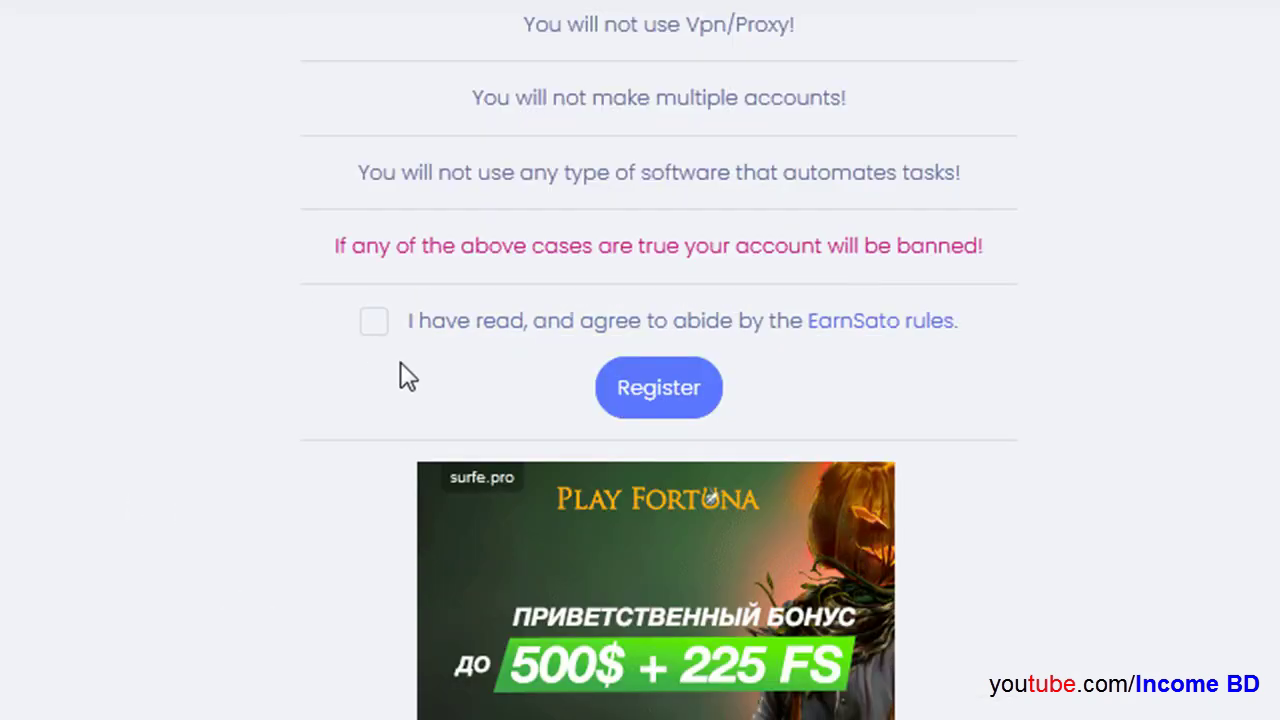
left_click(378, 326)
scroll(470, 337, "up", 3)
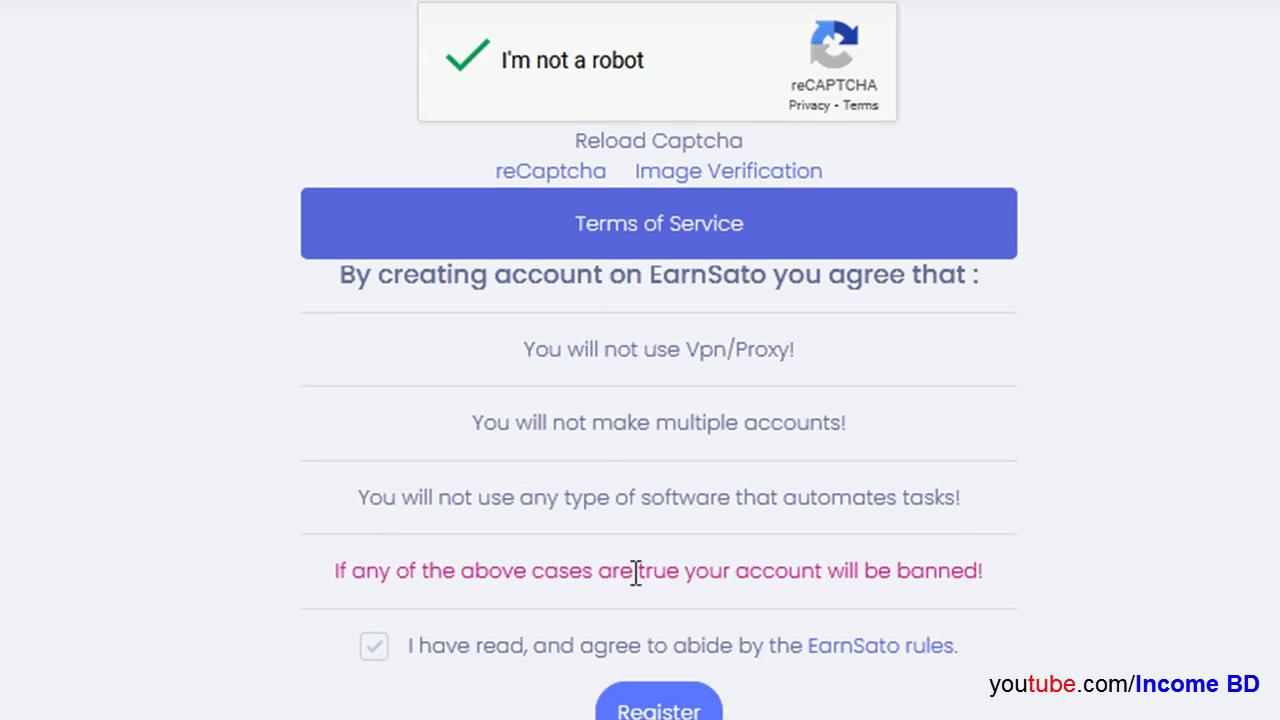
scroll(474, 457, "down", 3)
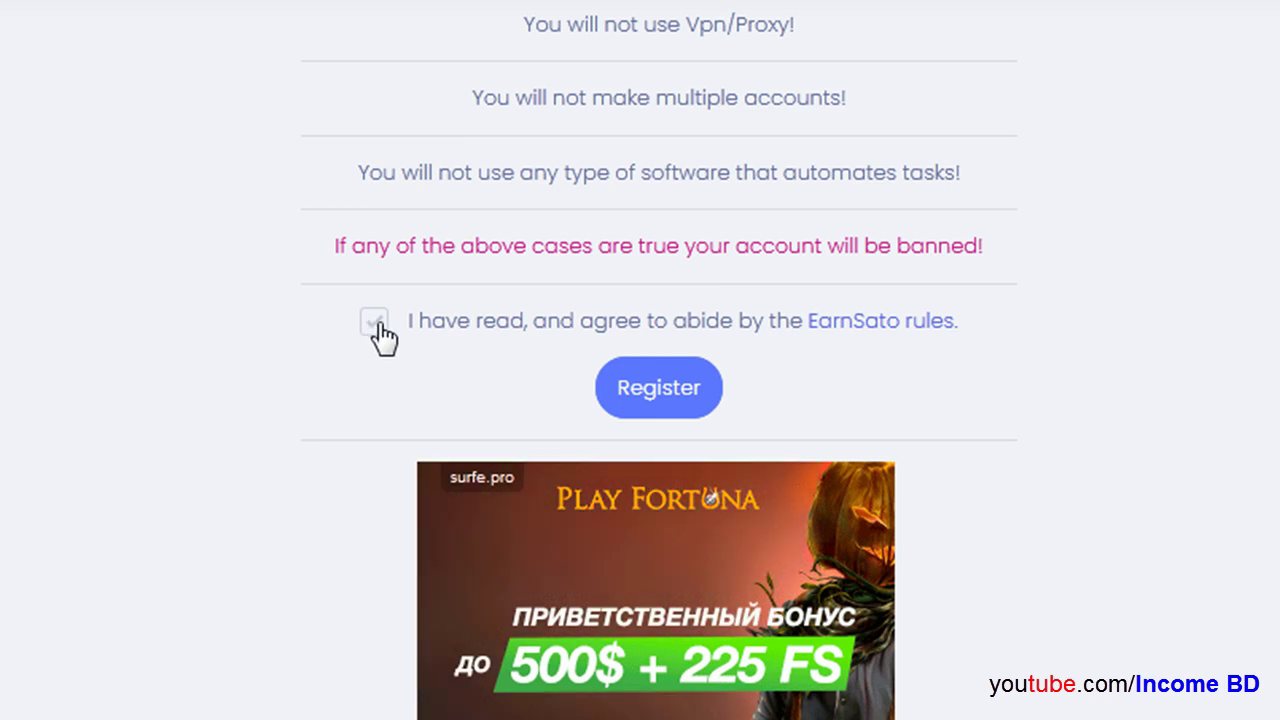
double_click(372, 324)
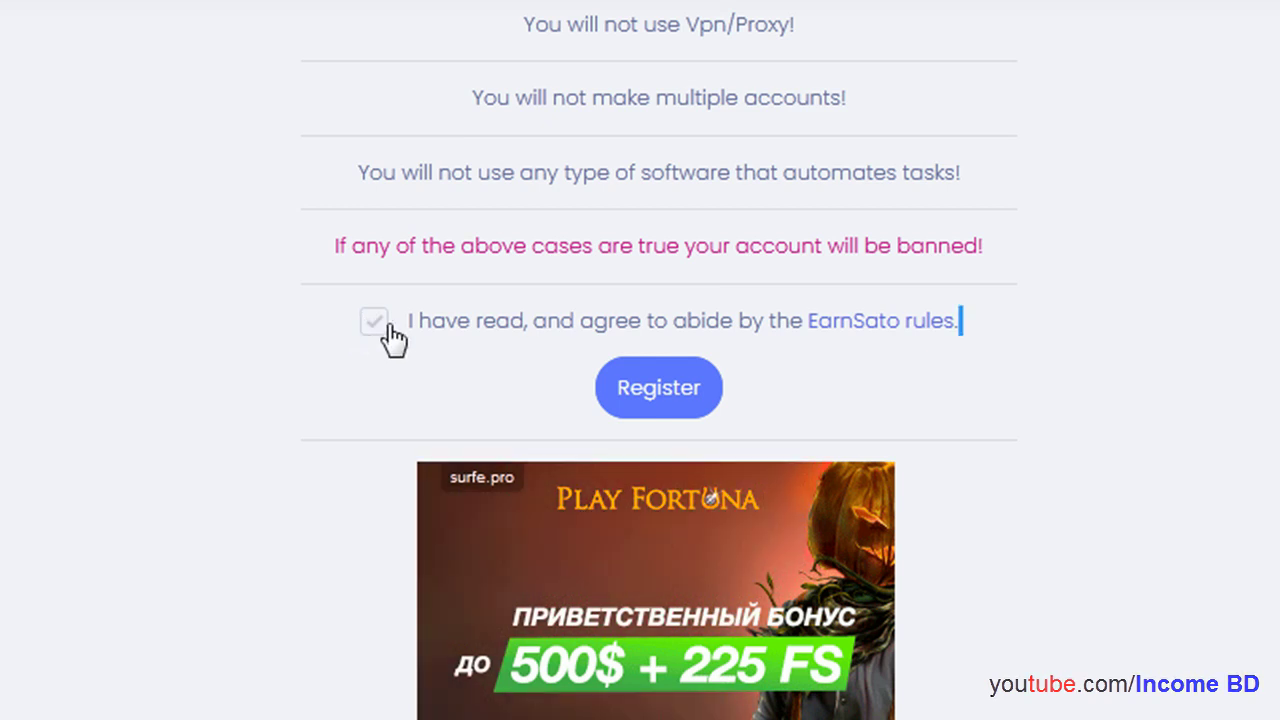
Step: Register, dismiss Firefox's save-login offer, and read the Activation Required notice
left_click(655, 388)
left_click(231, 4)
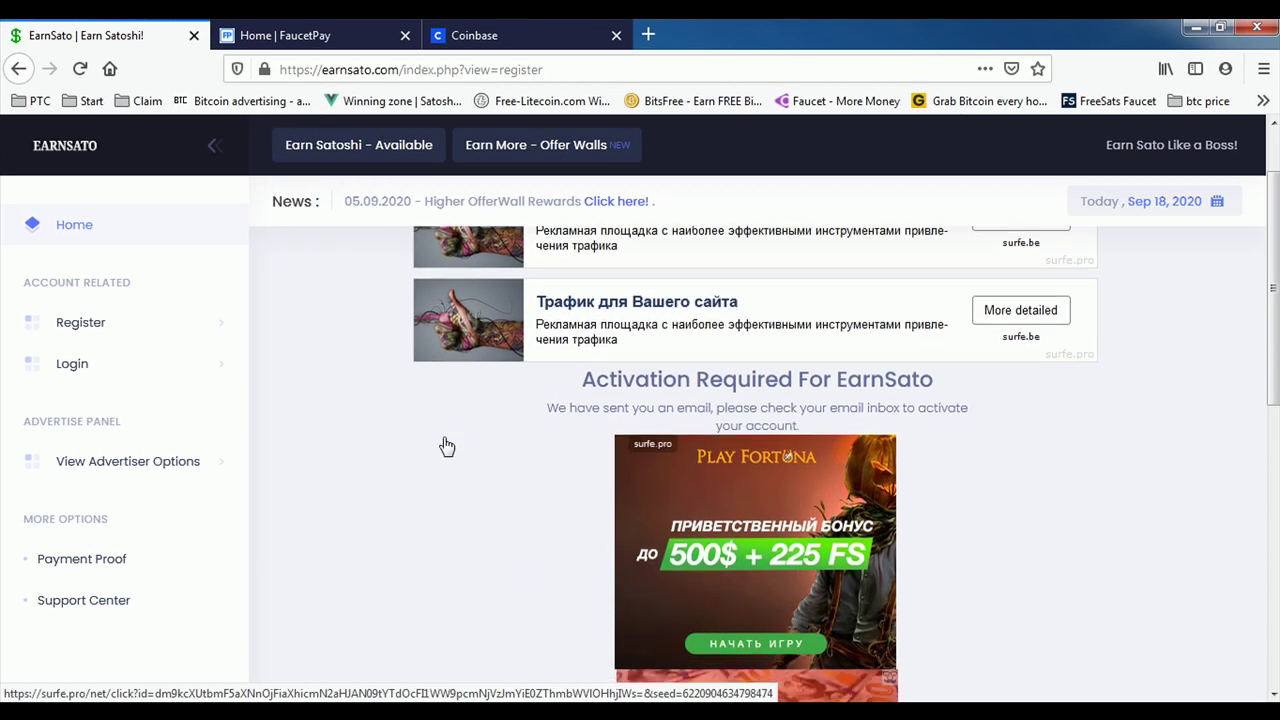
left_click_drag(580, 372, 946, 423)
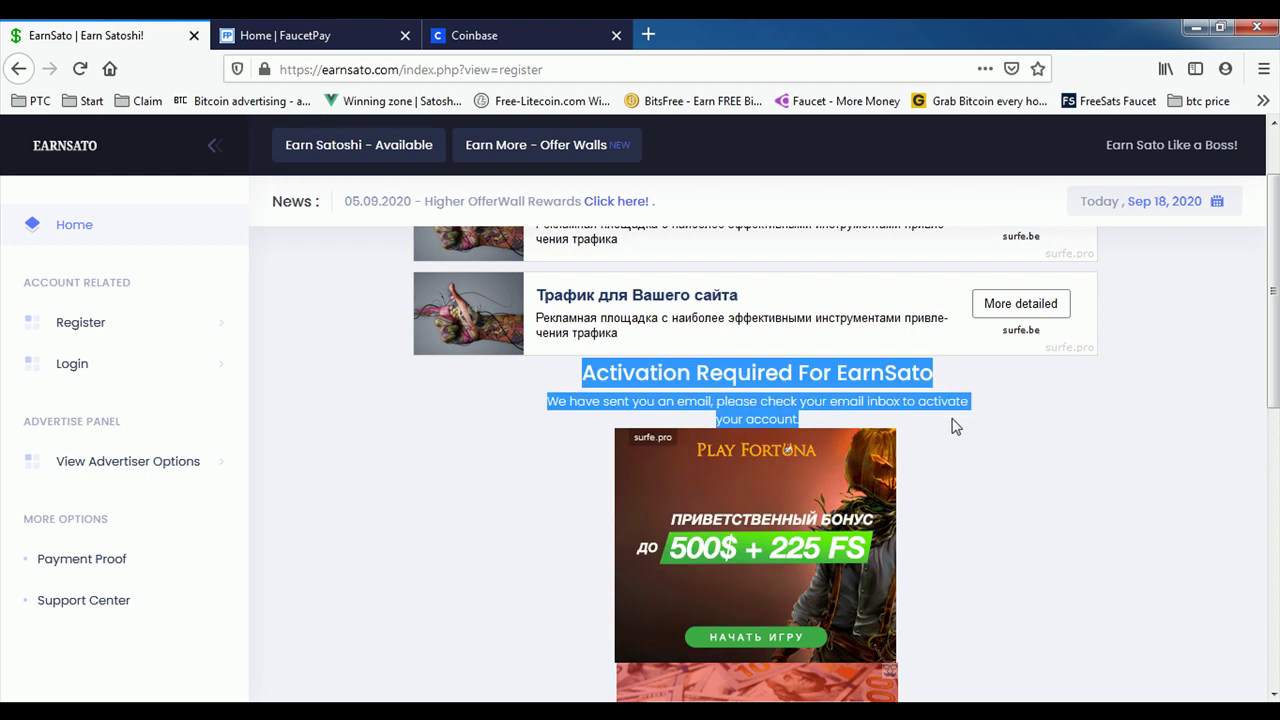
left_click(960, 423)
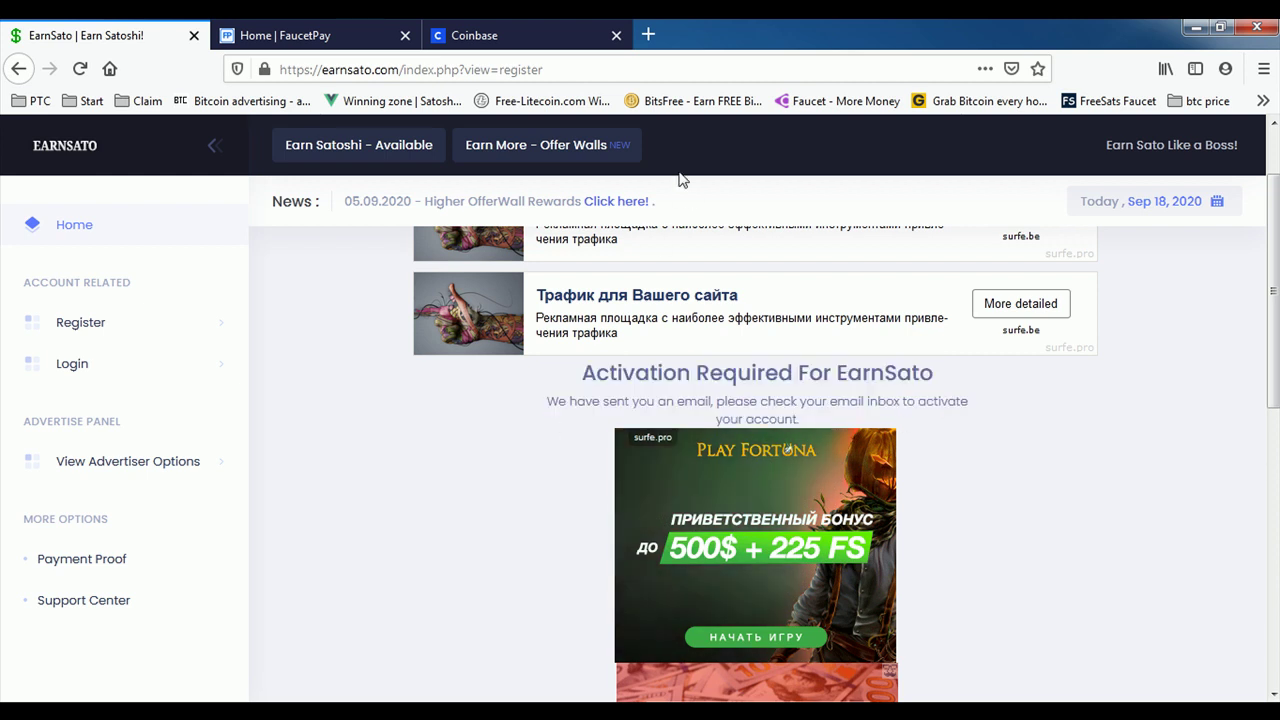
Step: Load Gmail in a new tab and follow the link in the 'Activate Account on EarnSato!' email
left_click(649, 31)
type("gm")
key("Return")
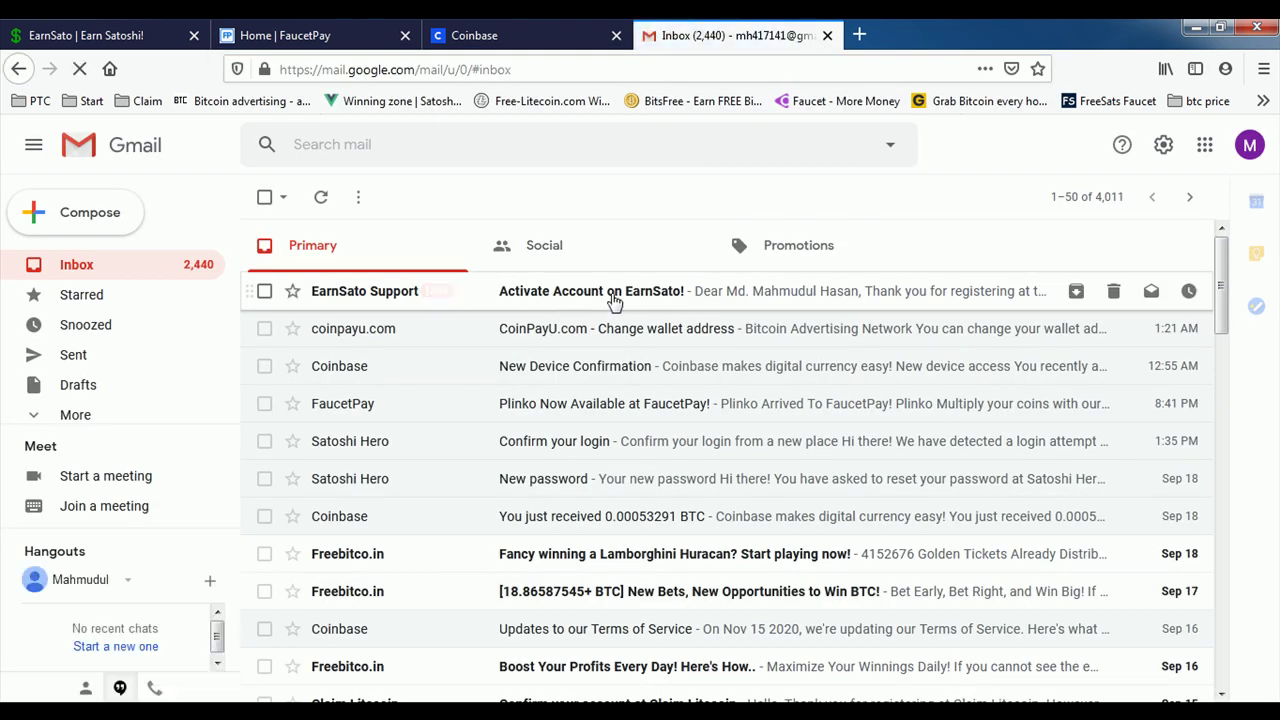
left_click(637, 299)
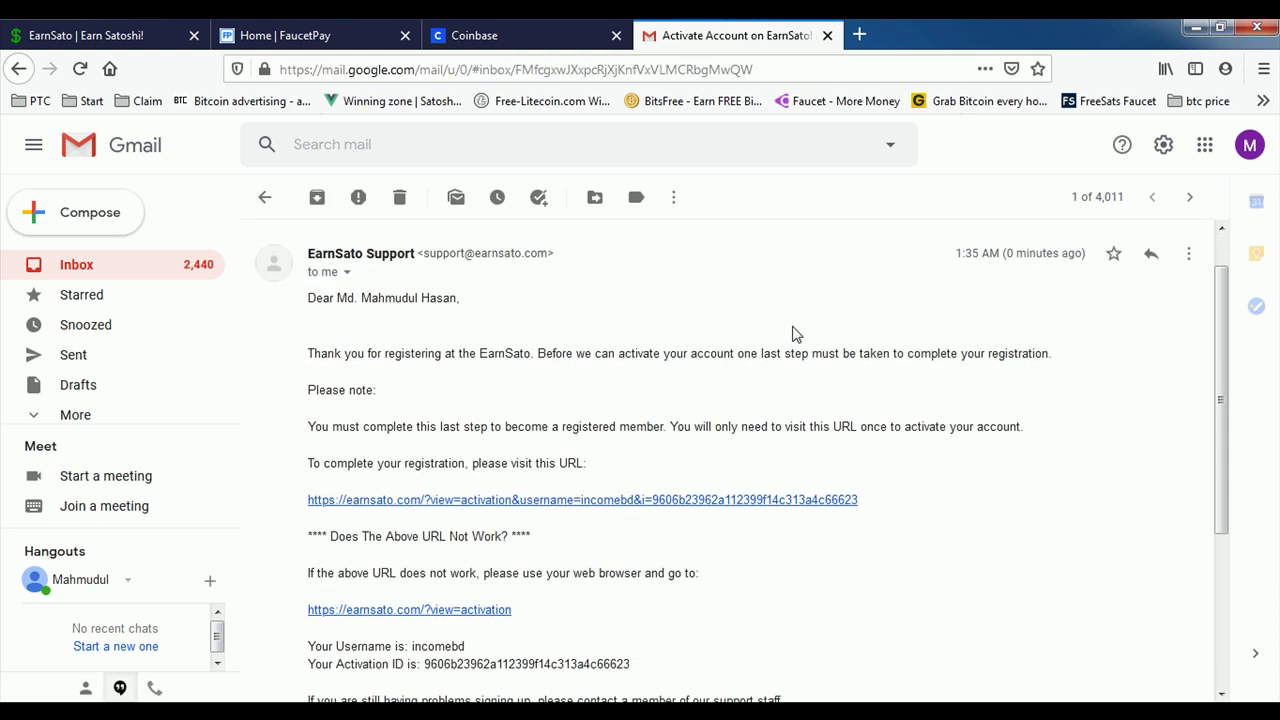
scroll(794, 334, "down", 3)
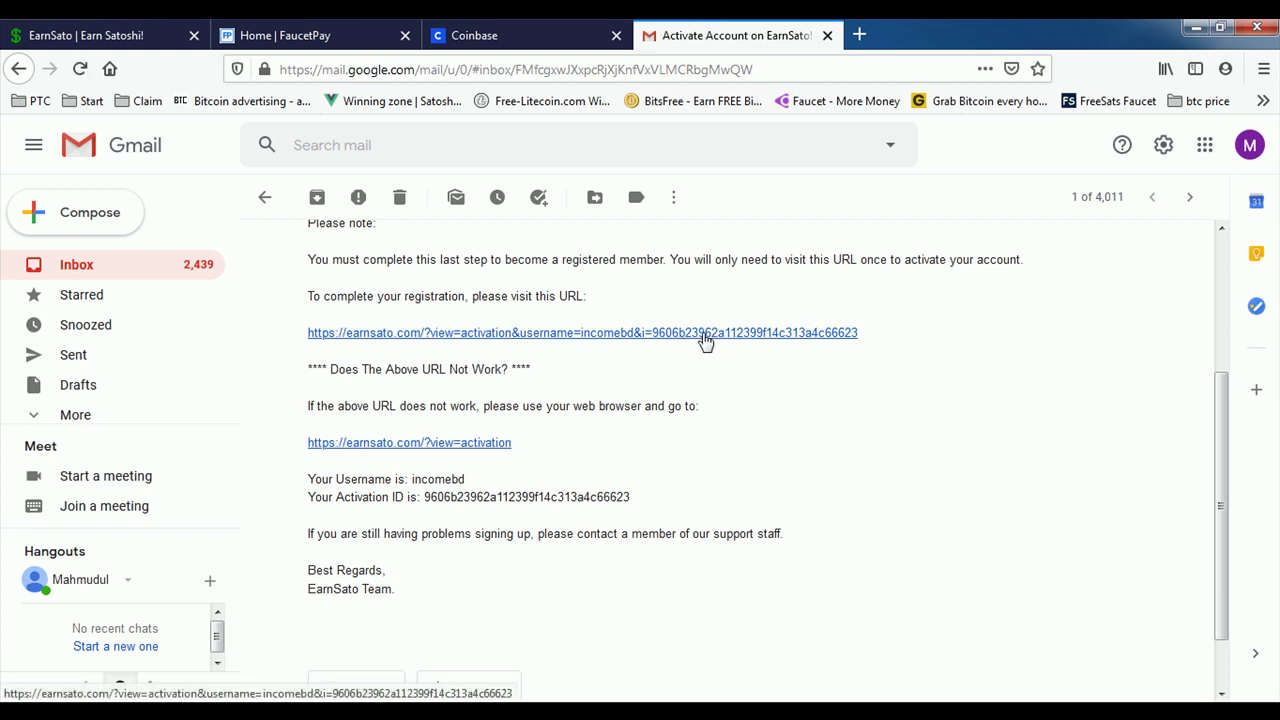
left_click(705, 340)
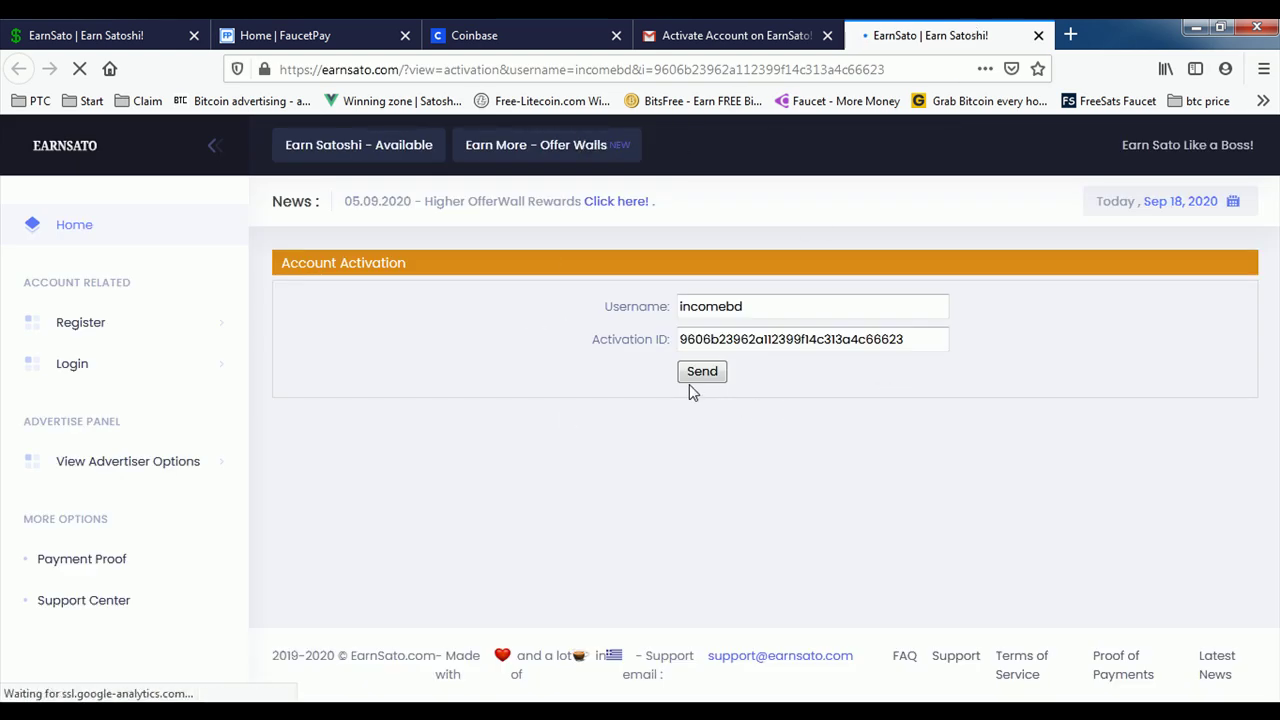
Step: Send the account activation, then close the Gmail and old registration tabs
key("Return")
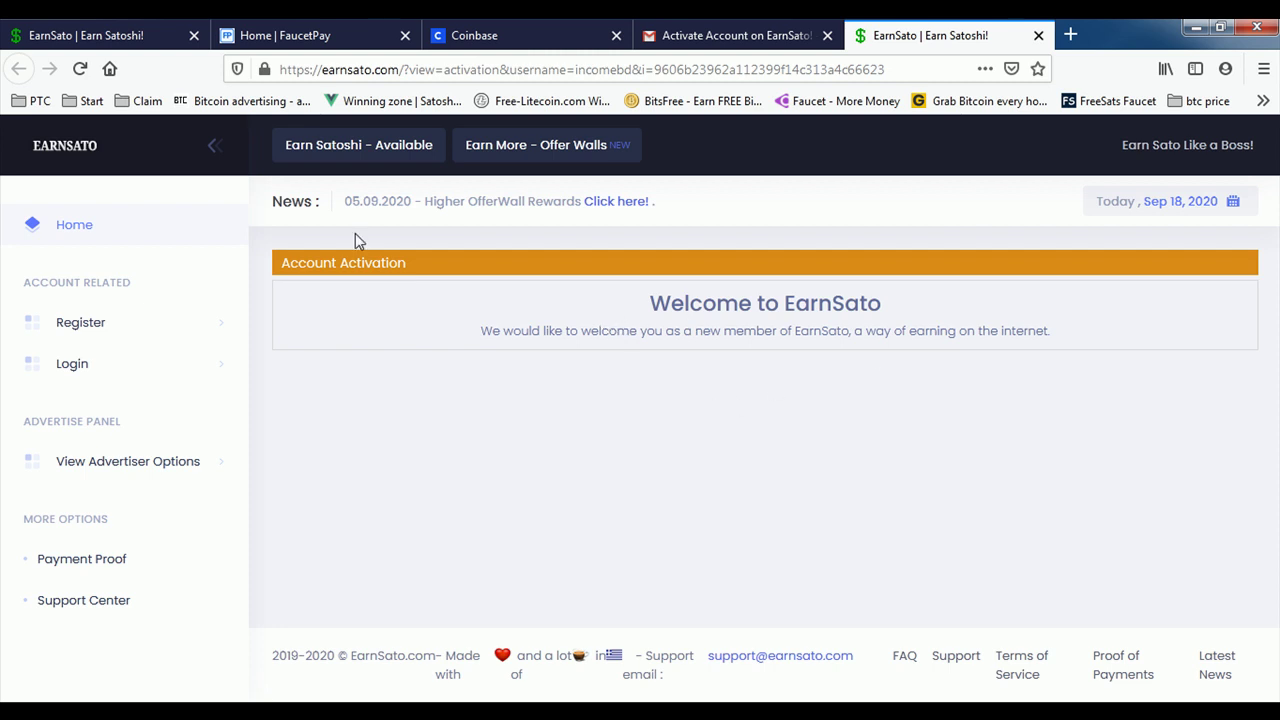
left_click(804, 37)
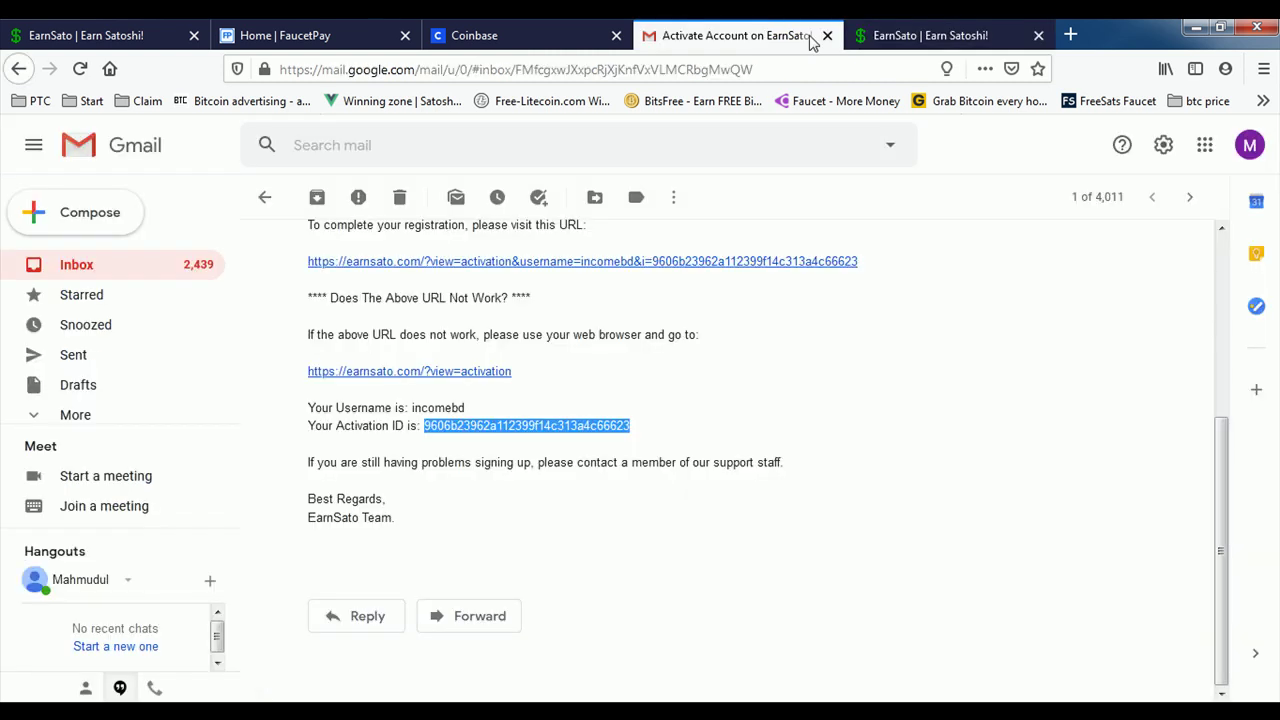
left_click(826, 37)
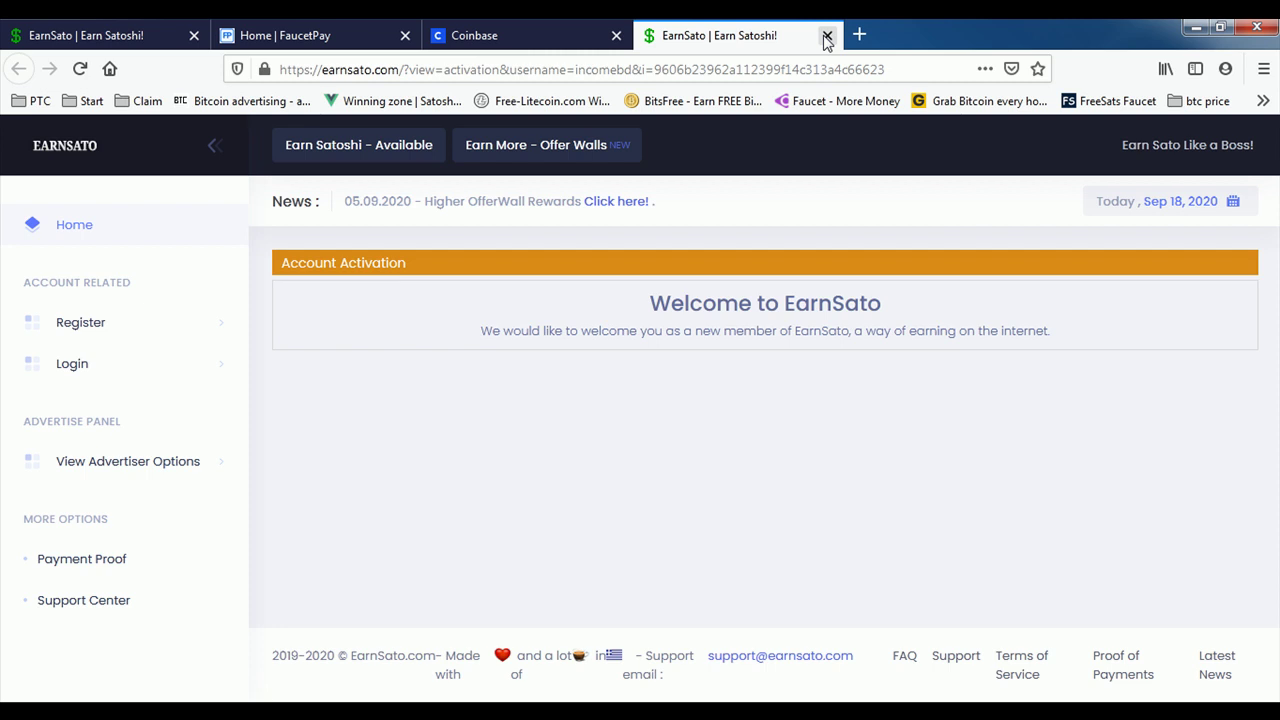
left_click(175, 35)
left_click(194, 35)
left_click(512, 30)
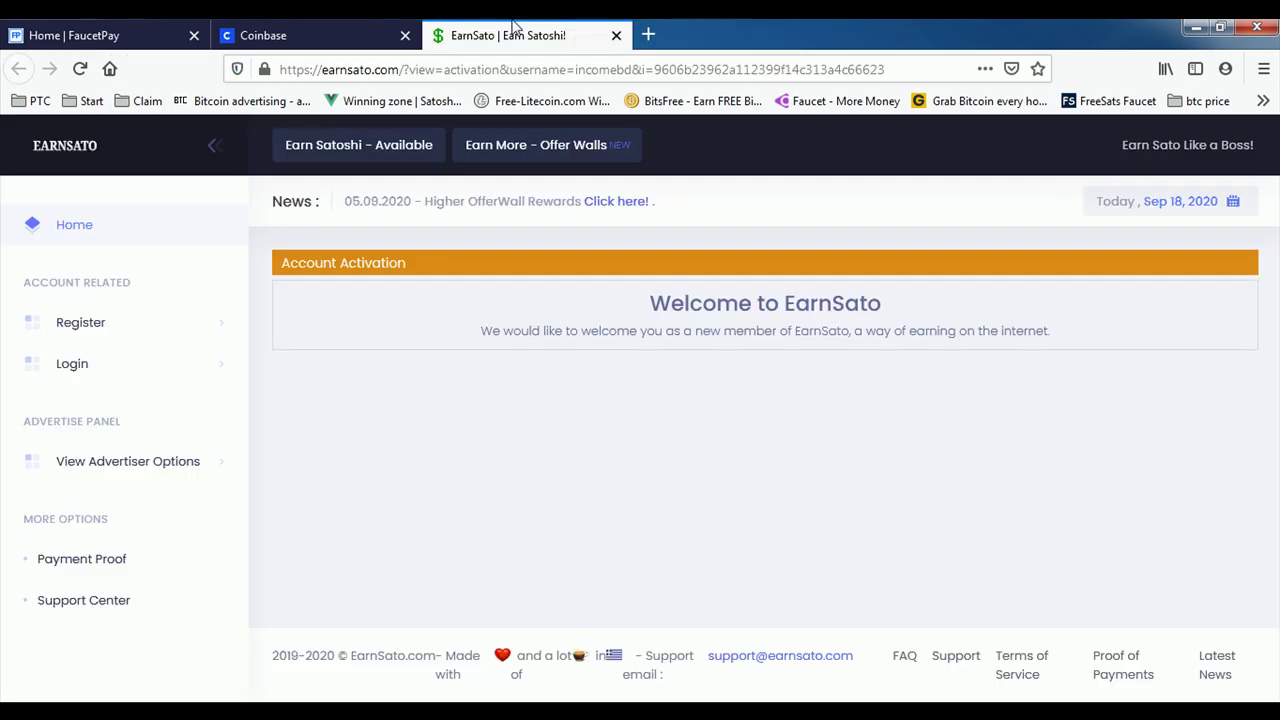
Step: Log in with the new username and password after passing the reCAPTCHA check
left_click(72, 364)
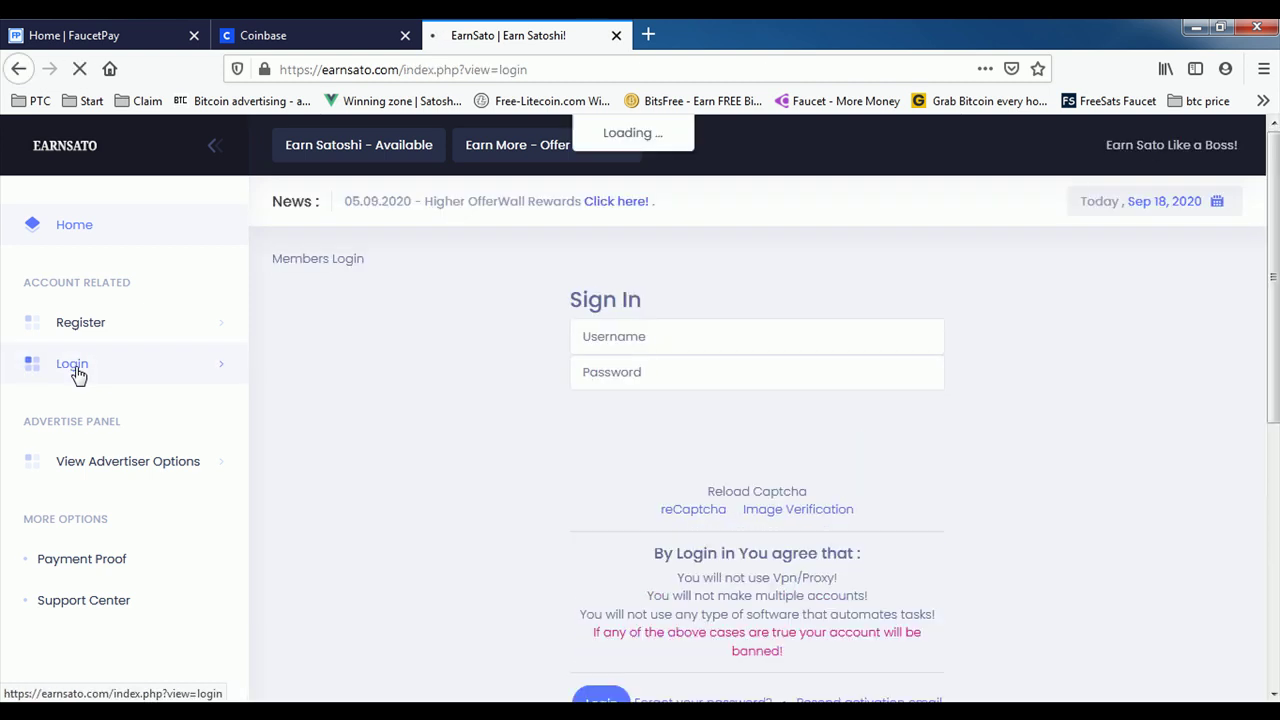
left_click(615, 317)
type("incomebd")
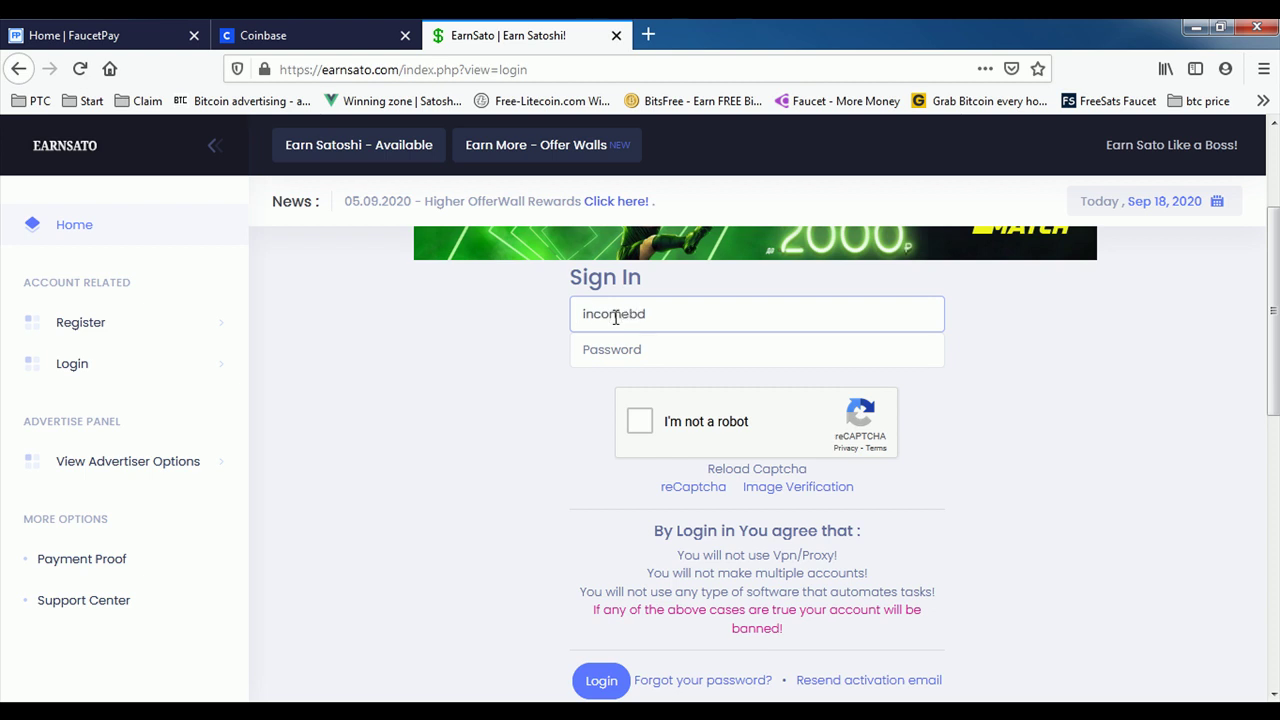
left_click(607, 352)
type("•")
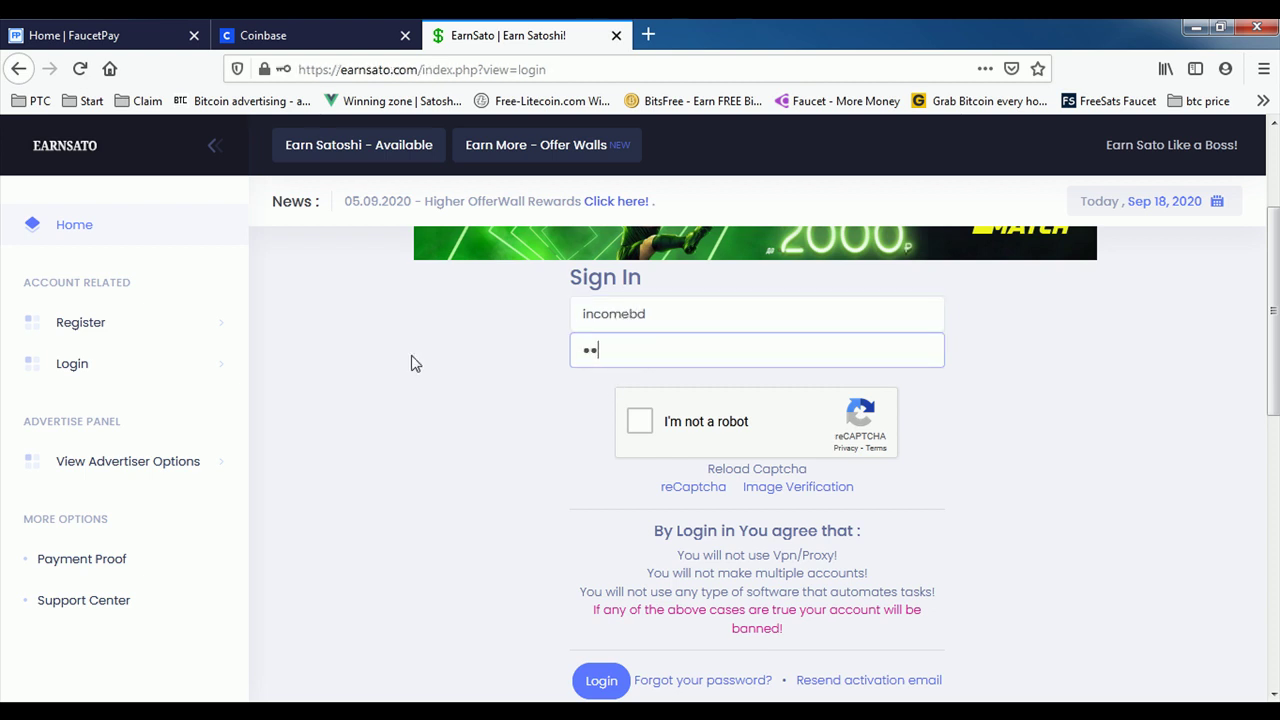
left_click(640, 422)
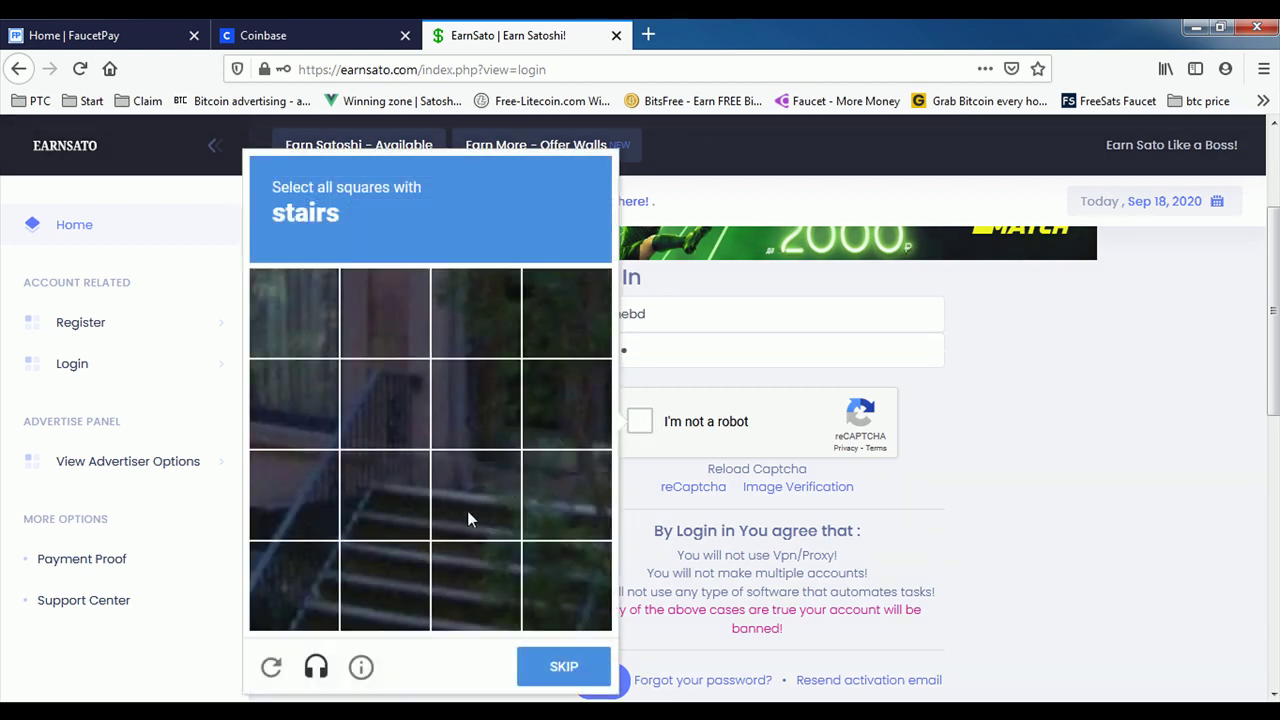
scroll(563, 574, "down", 3)
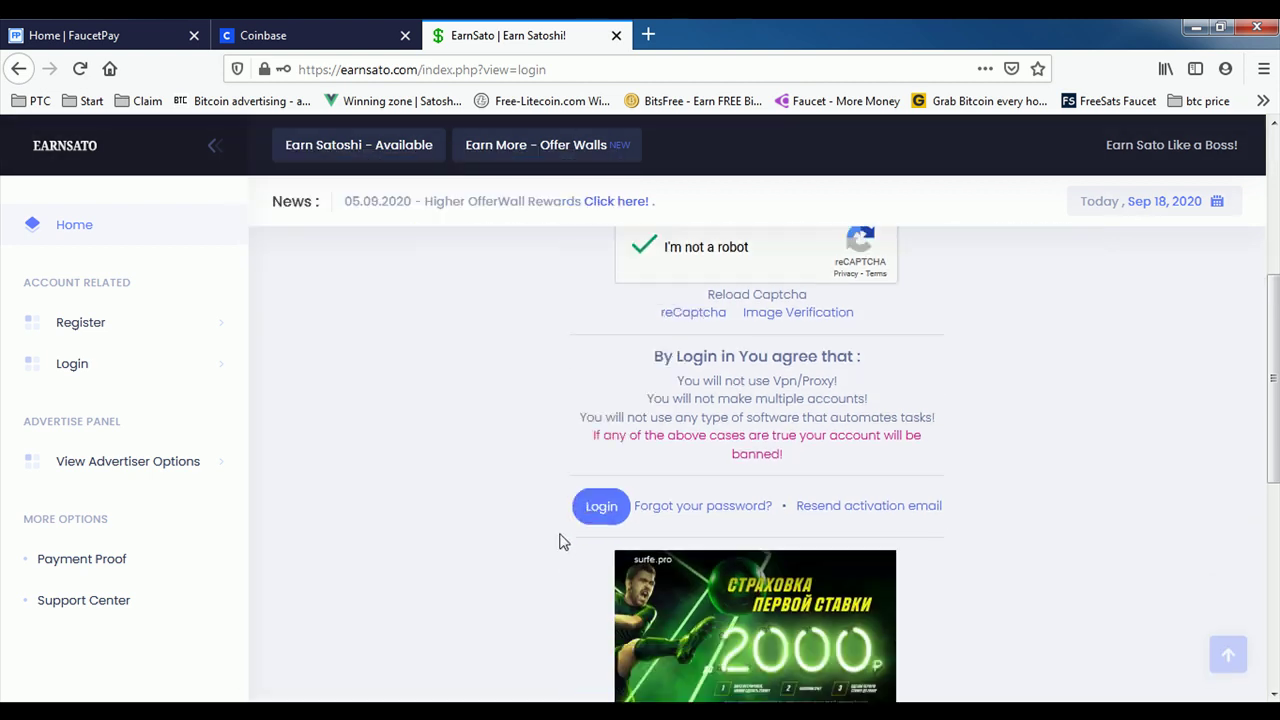
left_click(602, 492)
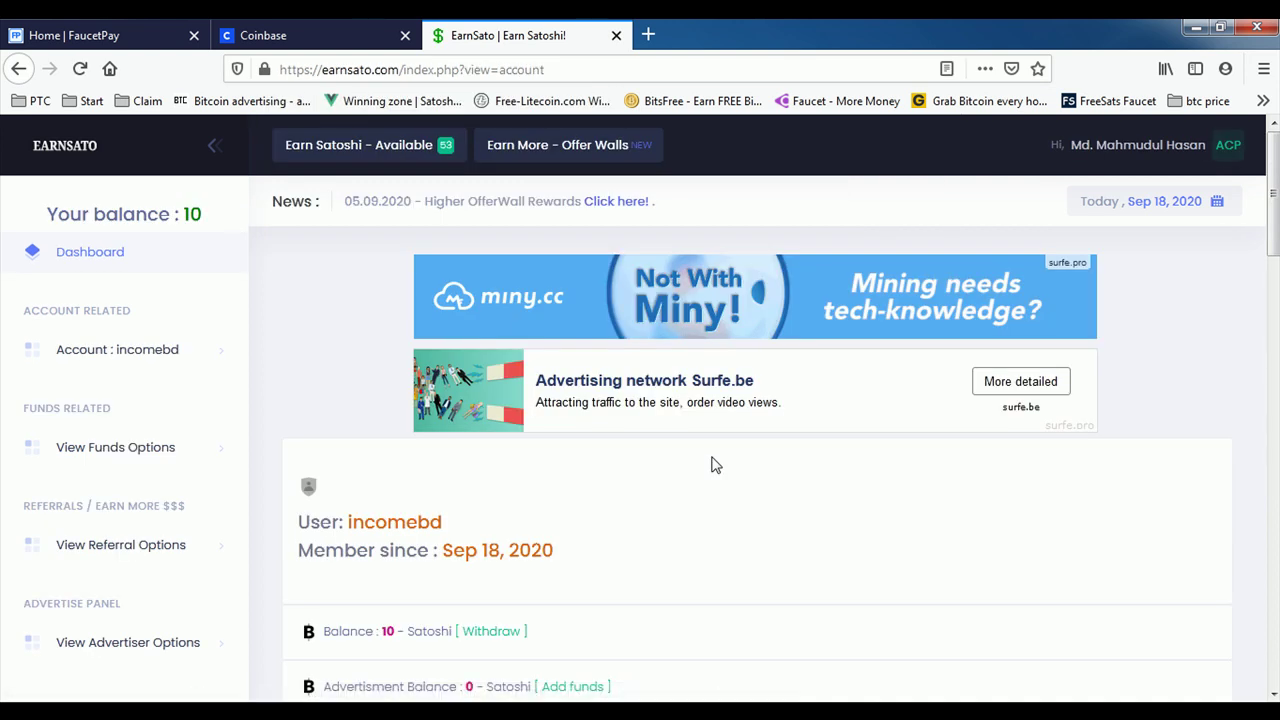
Step: Review the dashboard's 10-satoshi balance, 0 pending withdrawals and 0.00 points, then show the earning options
scroll(715, 465, "down", 2)
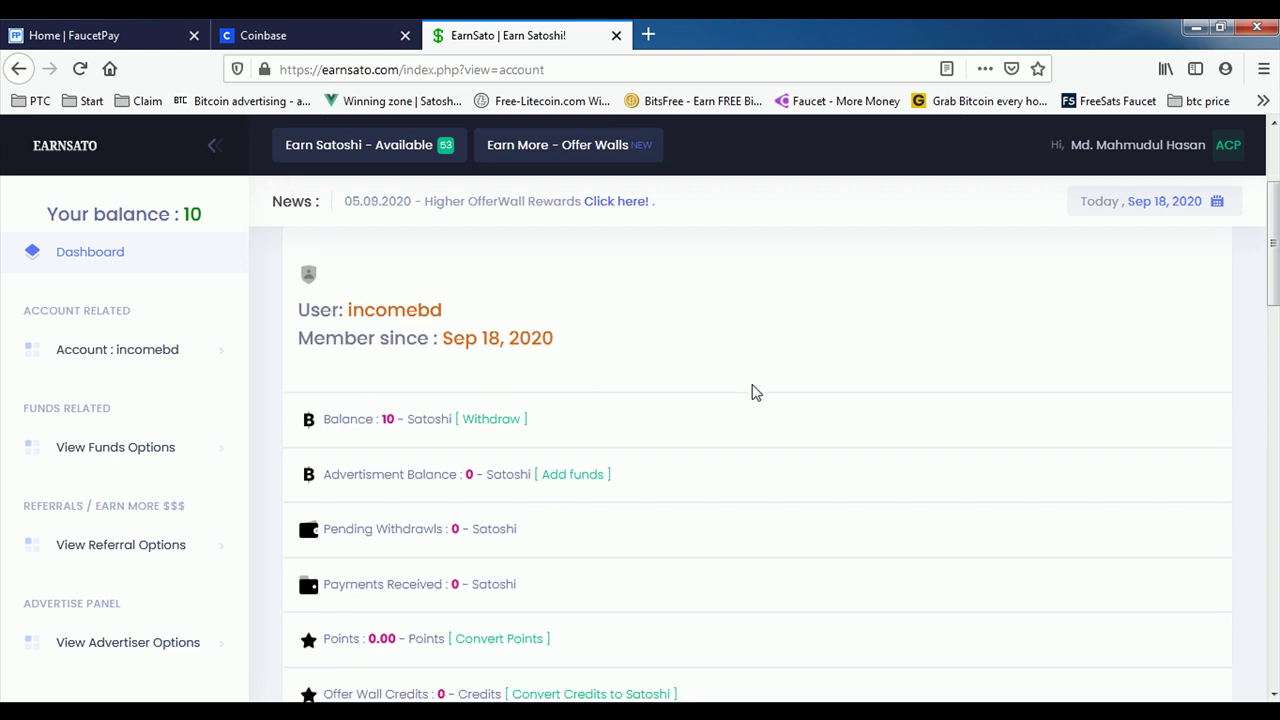
scroll(700, 430, "up", 3)
scroll(450, 500, "down", 1)
scroll(390, 535, "down", 3)
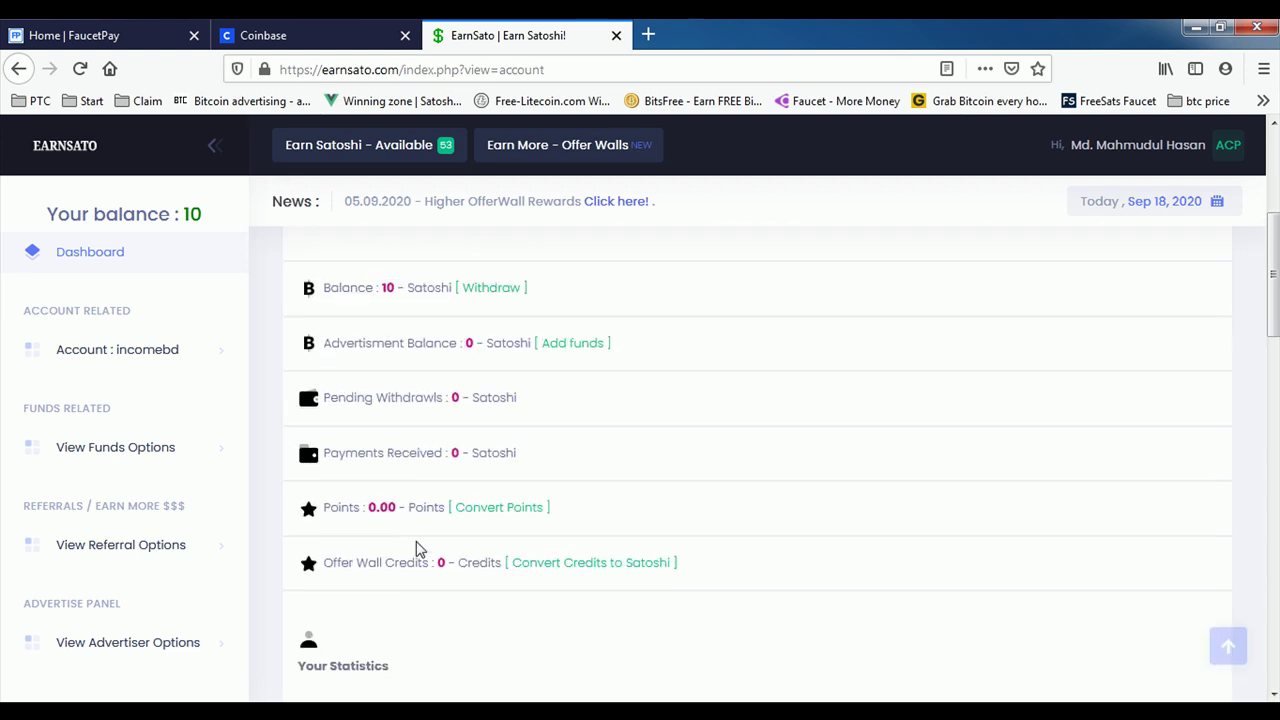
scroll(600, 510, "up", 4)
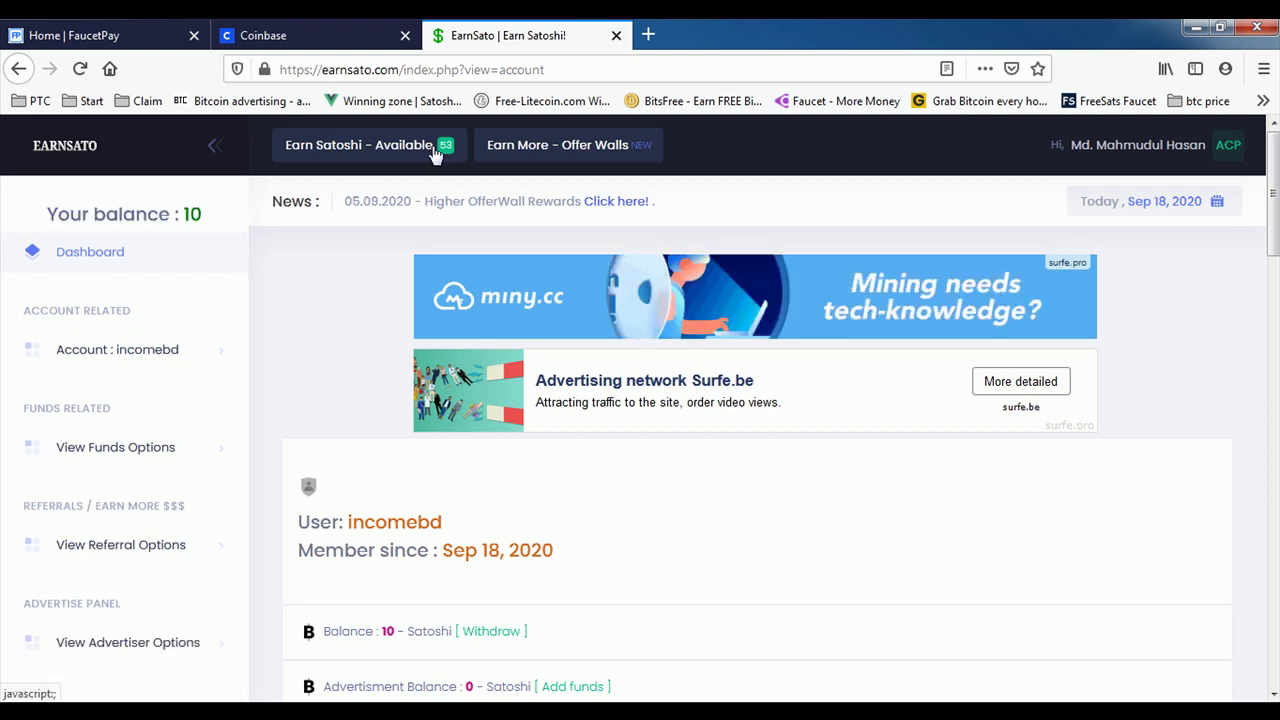
left_click(372, 154)
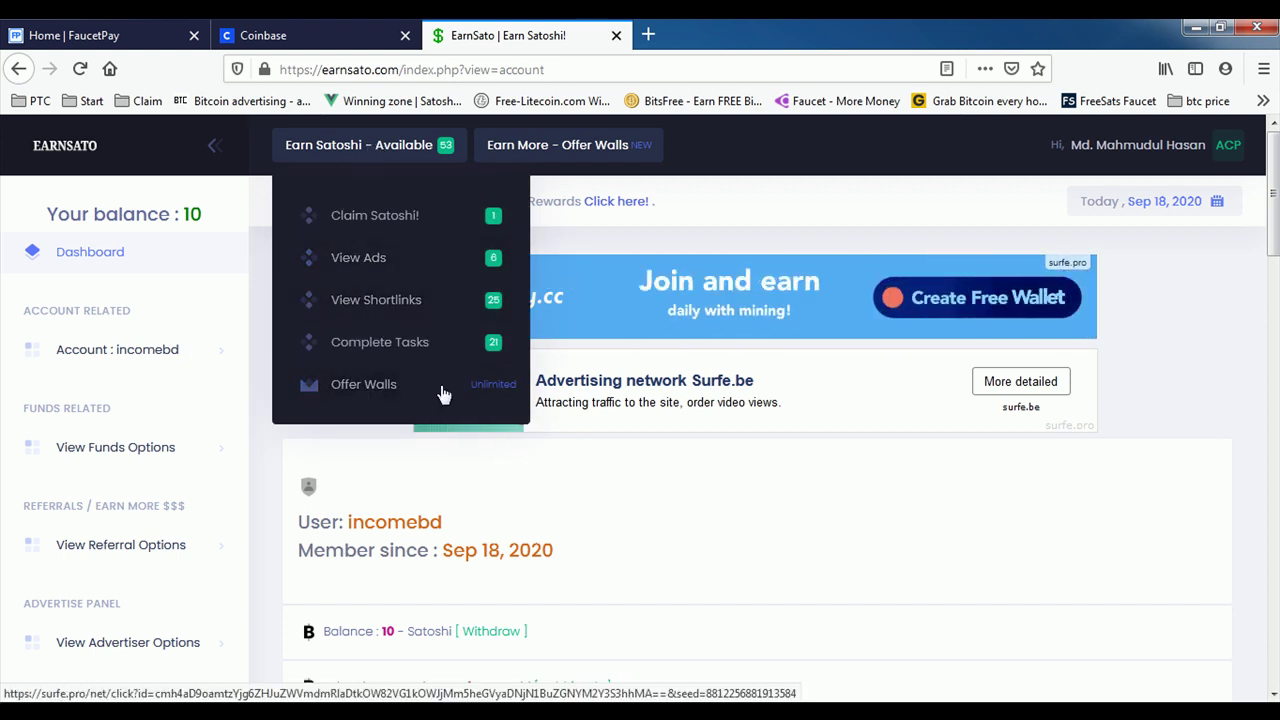
Step: On the faucet claim page, solve the reCAPTCHA by selecting the four traffic-light tiles
left_click(390, 224)
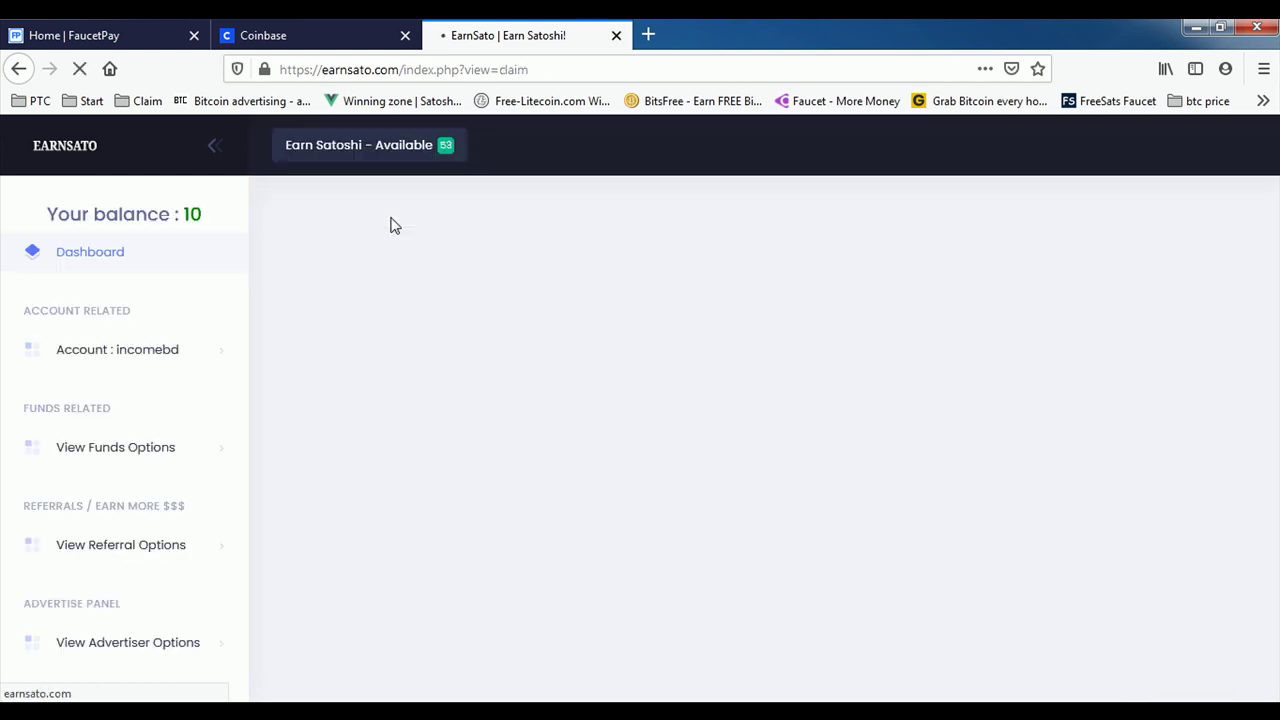
left_click(365, 150)
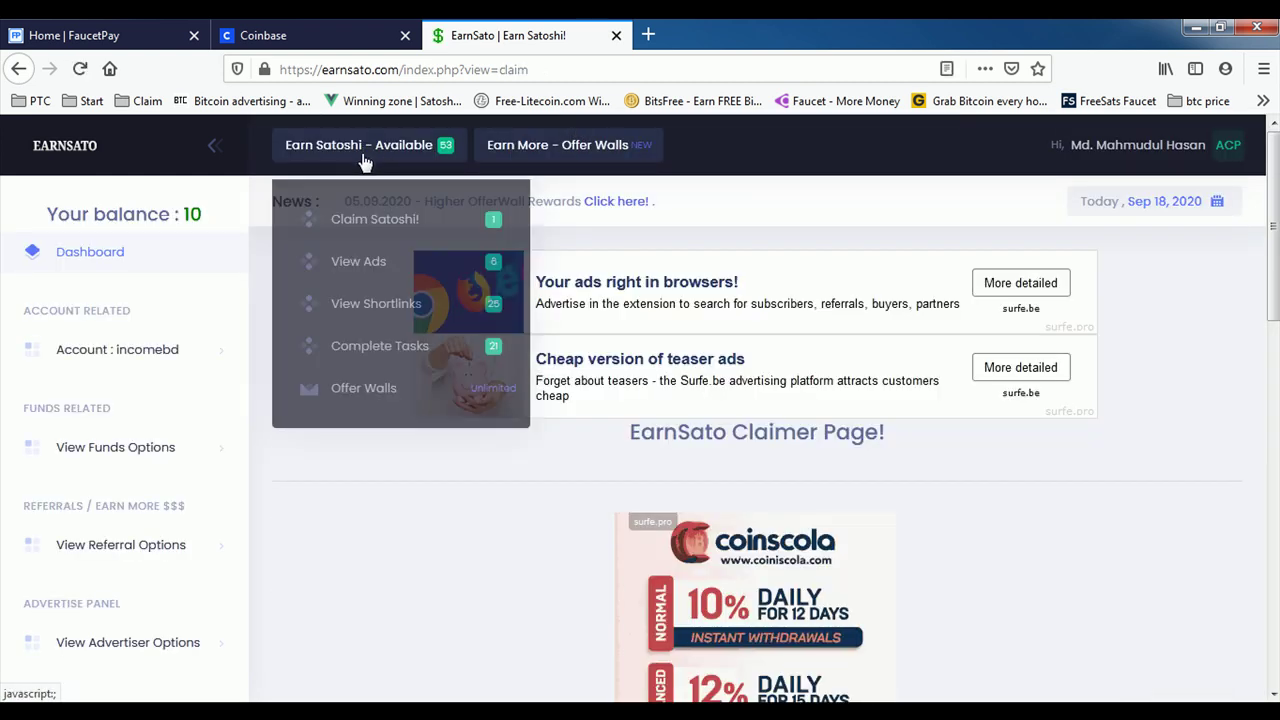
scroll(570, 473, "down", 6)
scroll(570, 473, "up", 1)
left_click(637, 343)
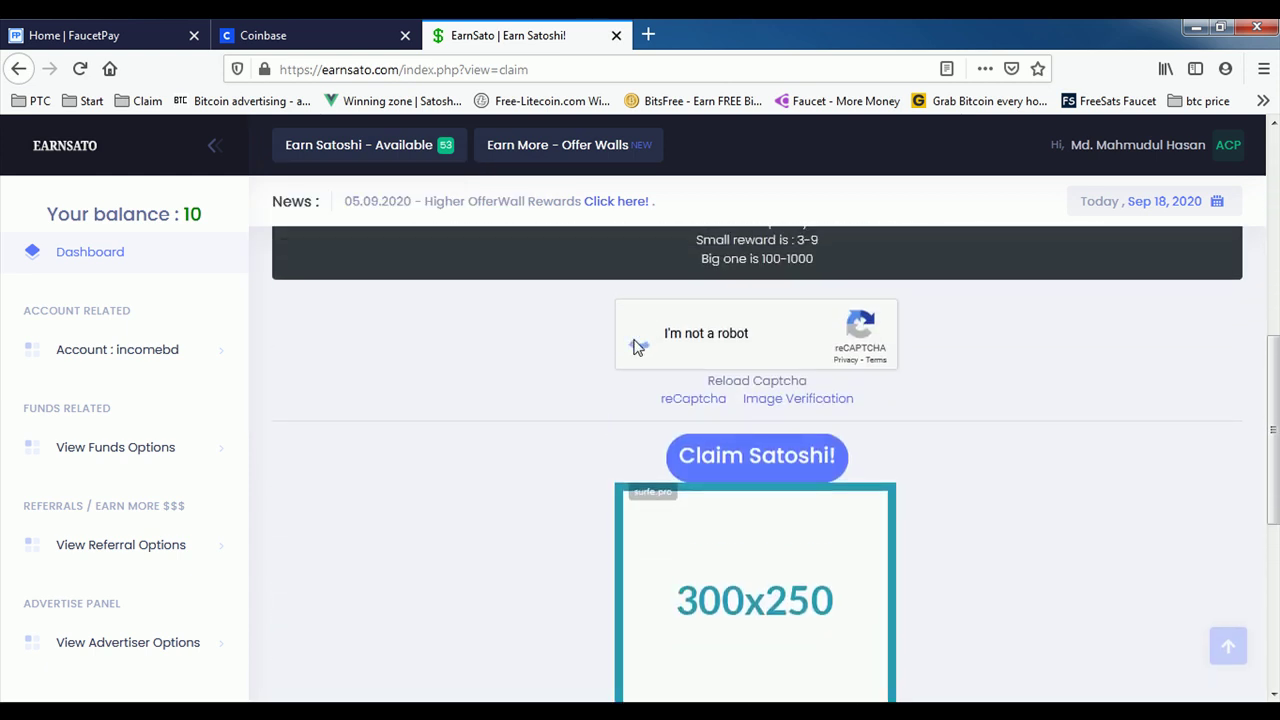
left_click(295, 470)
left_click(385, 470)
left_click(476, 470)
left_click(567, 470)
left_click(563, 642)
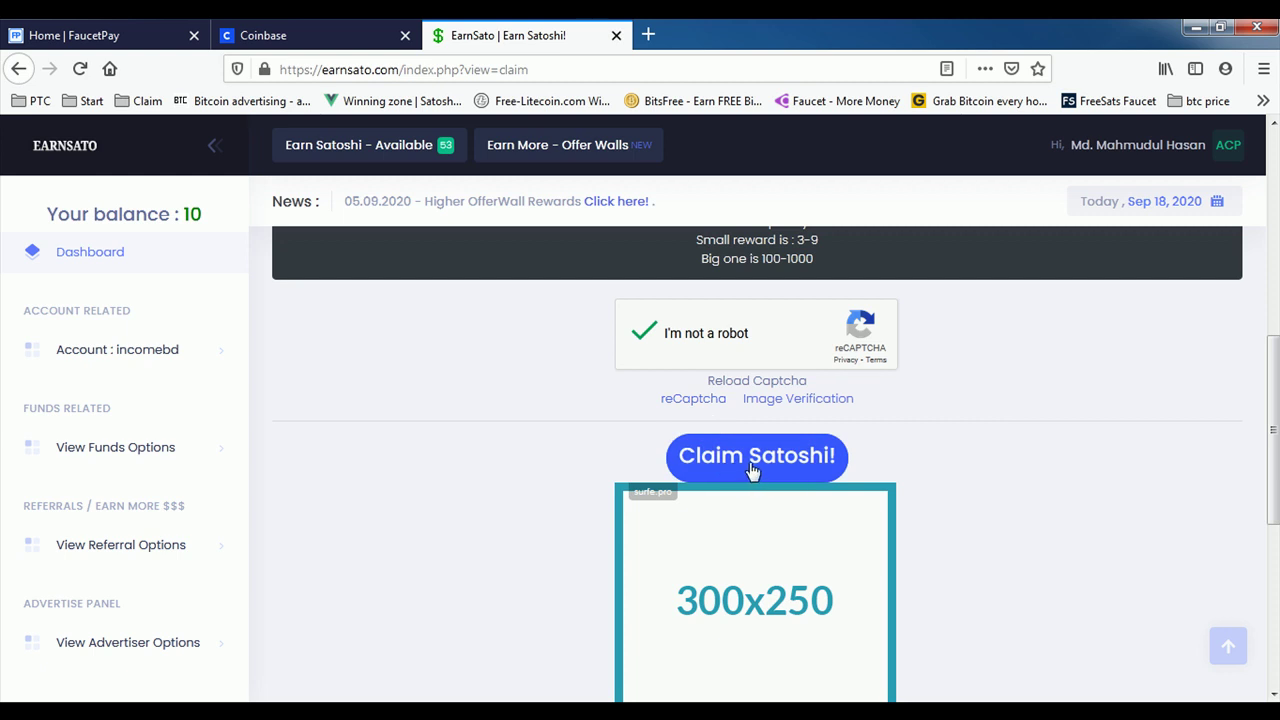
Step: Claim the faucet reward of 9 satoshi, raising the balance to 19
left_click(748, 462)
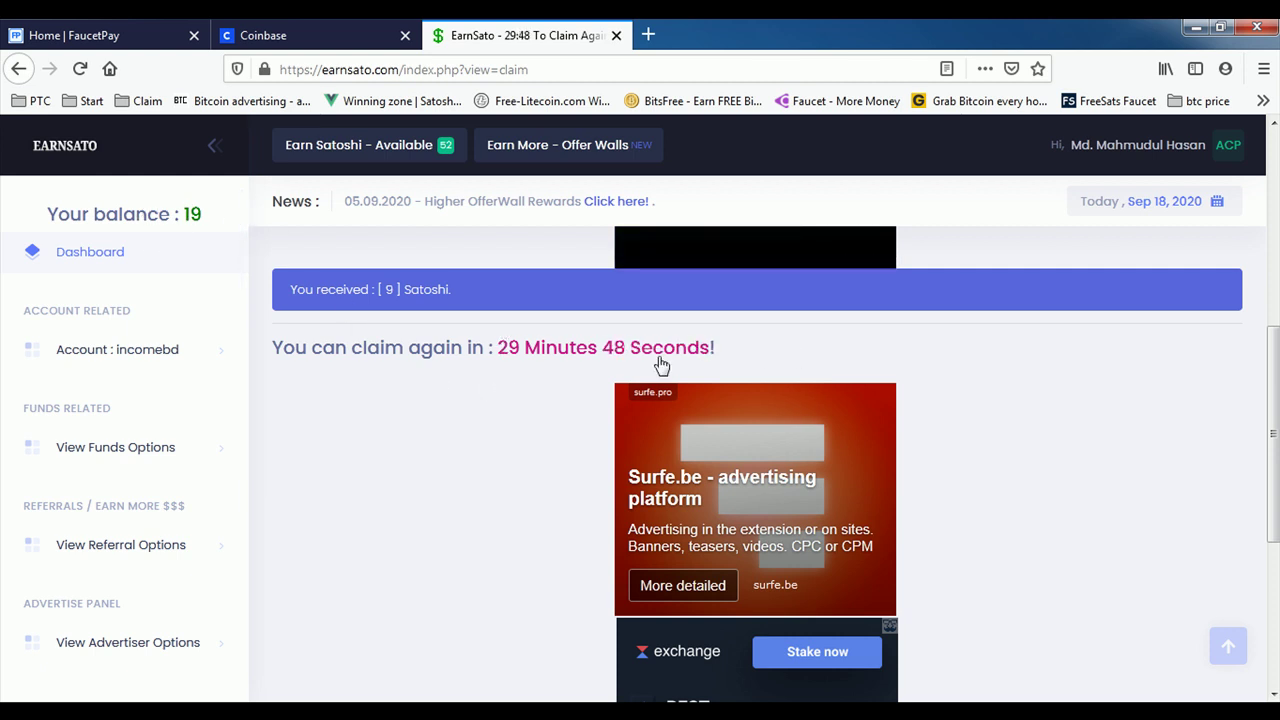
scroll(554, 520, "down", 1)
scroll(483, 506, "up", 2)
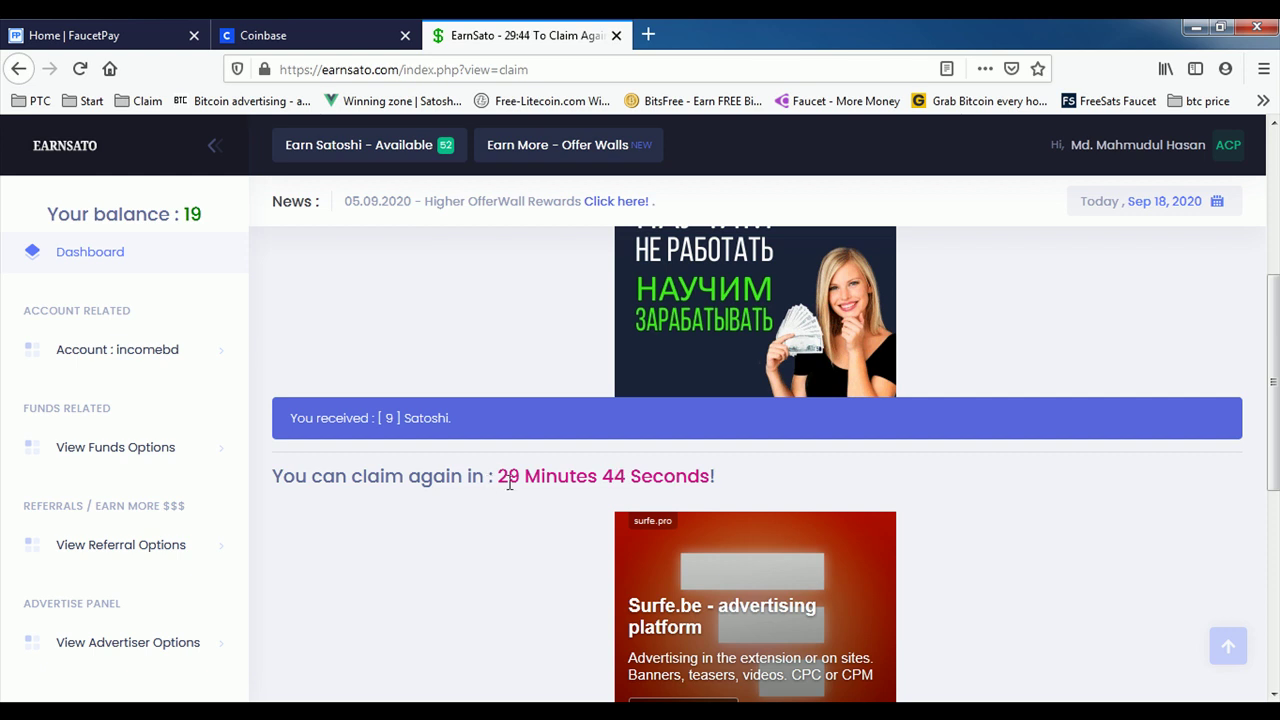
left_click(337, 166)
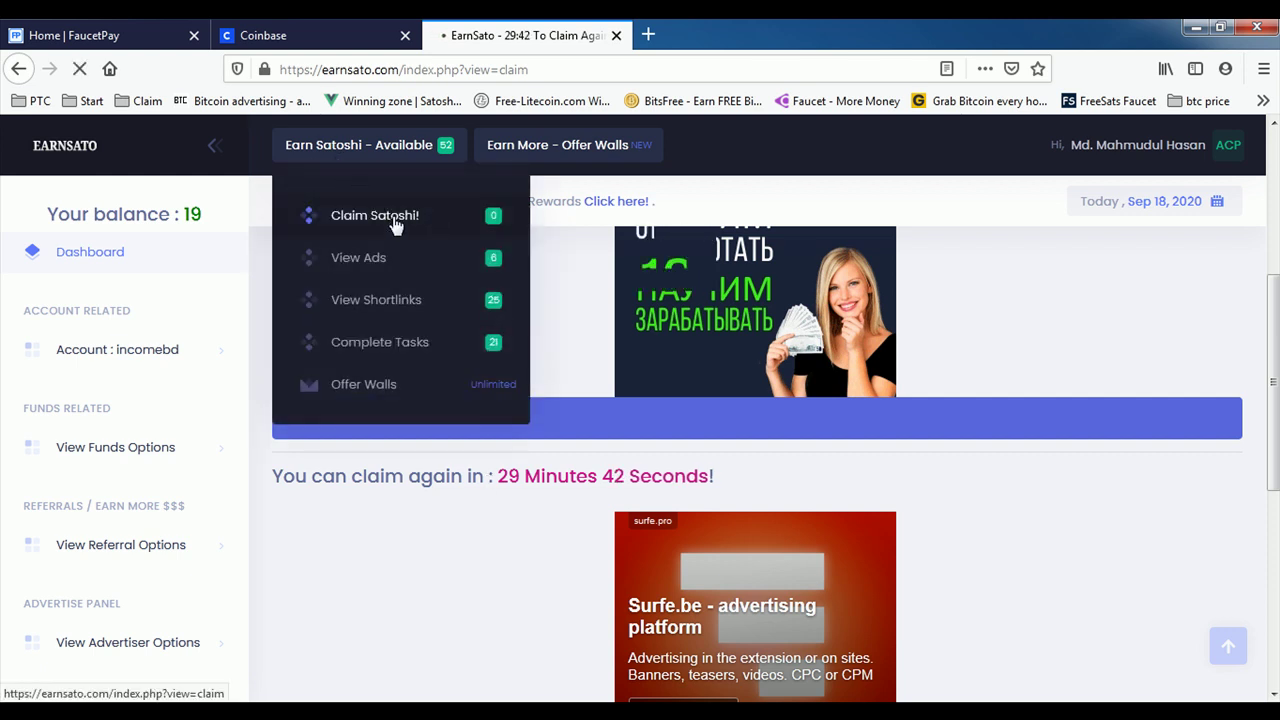
left_click(414, 226)
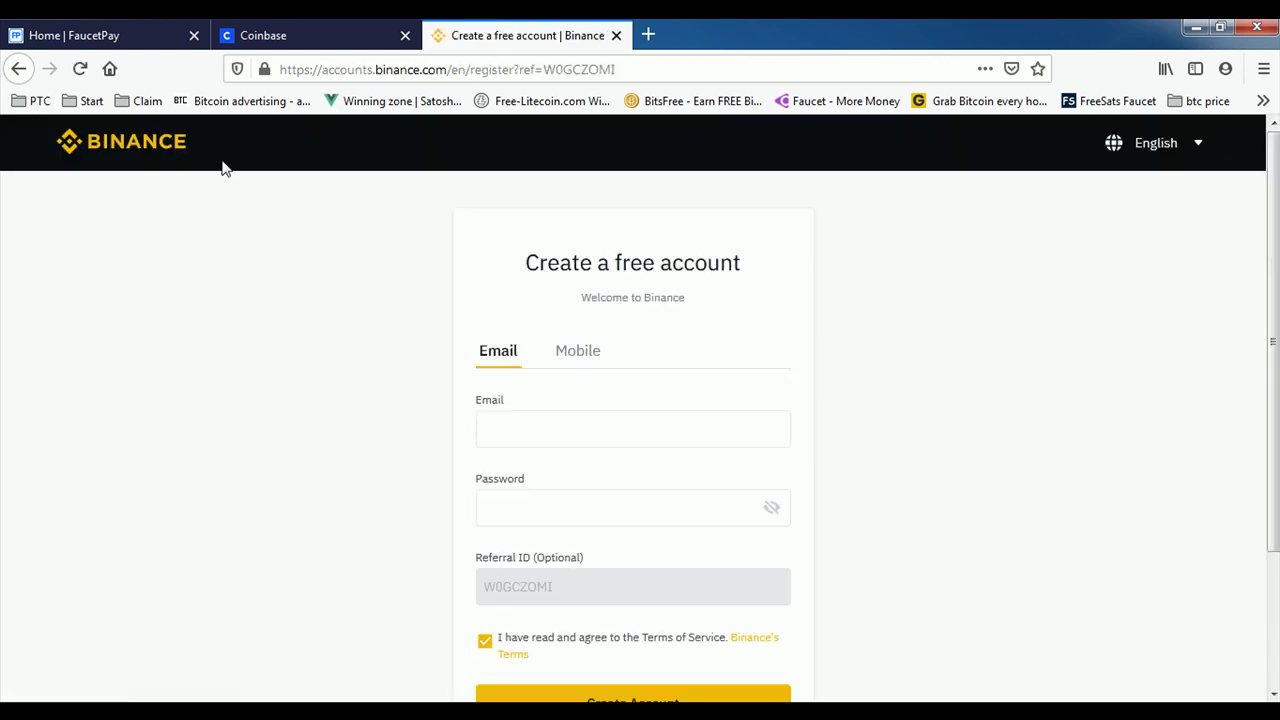
left_click(18, 68)
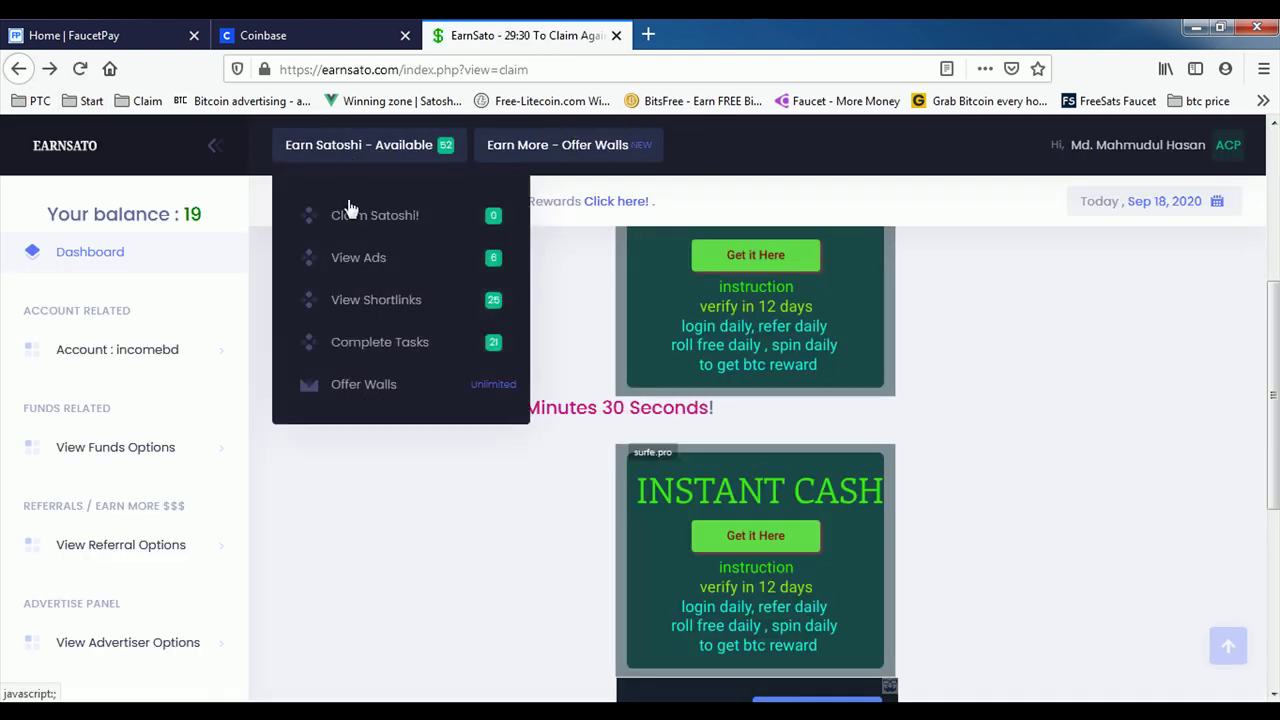
left_click(342, 156)
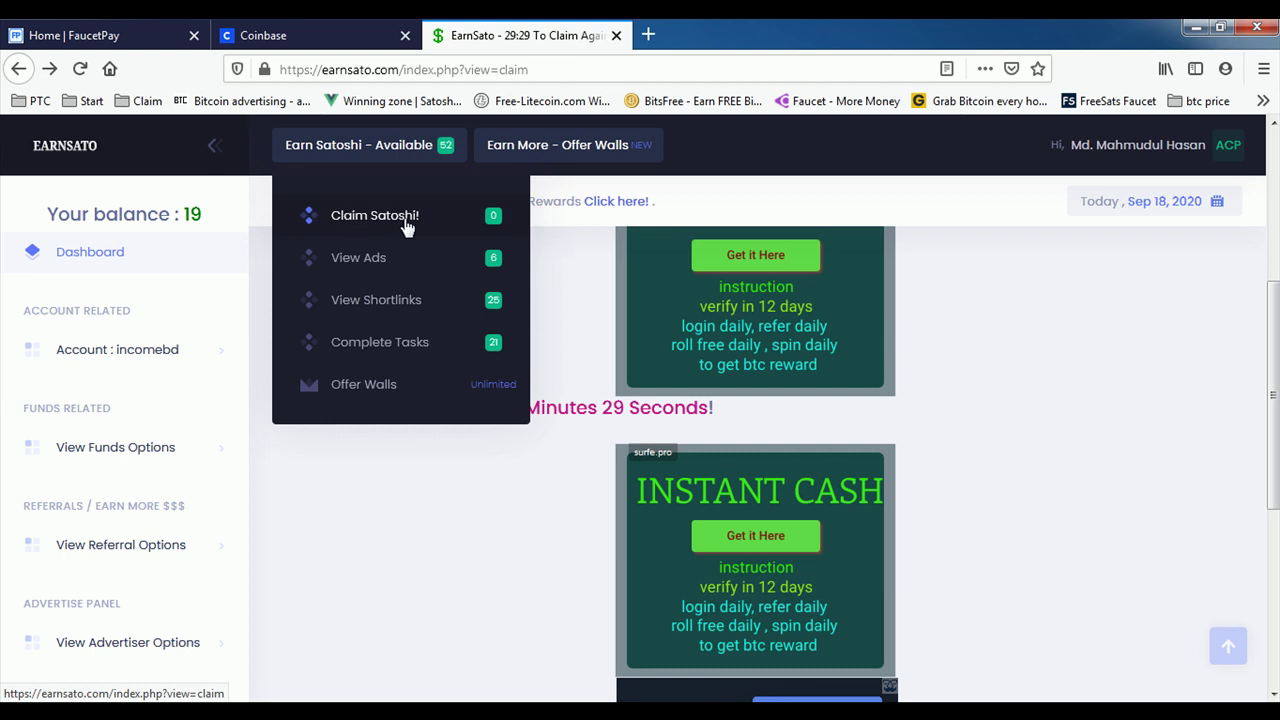
left_click(421, 479)
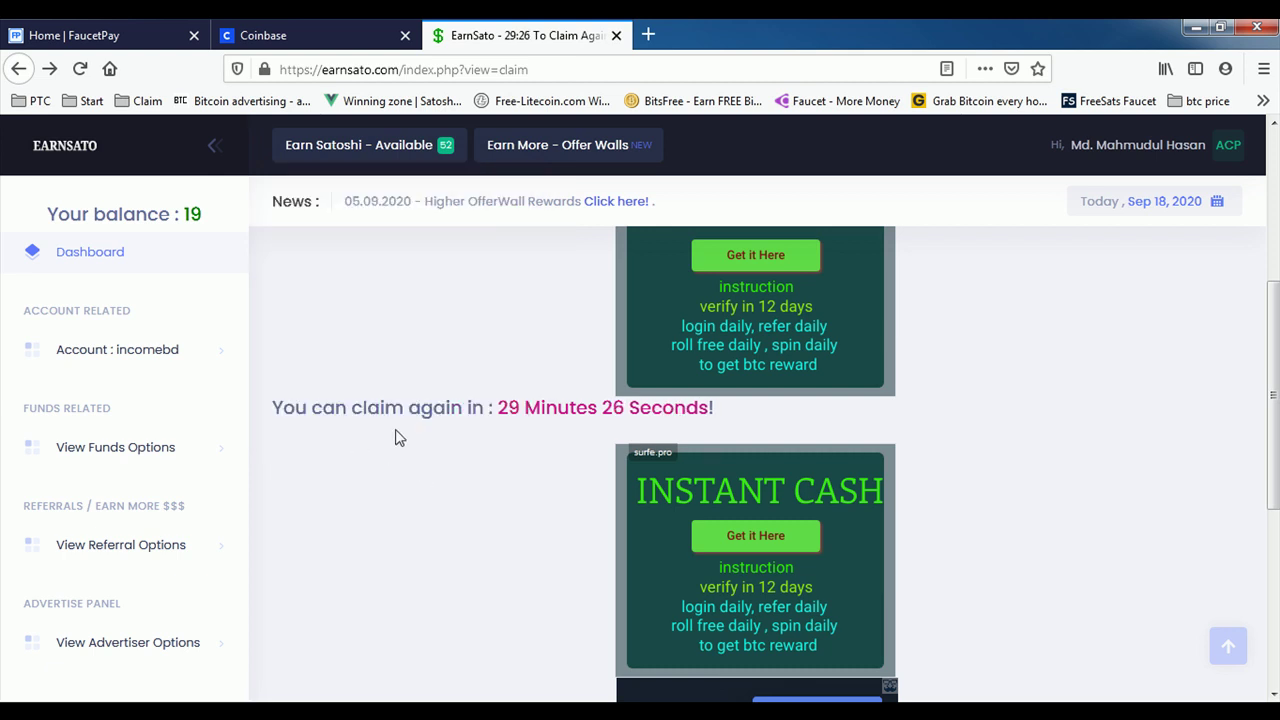
left_click_drag(500, 407, 743, 417)
left_click(517, 457)
scroll(517, 457, "up", 3)
left_click(360, 152)
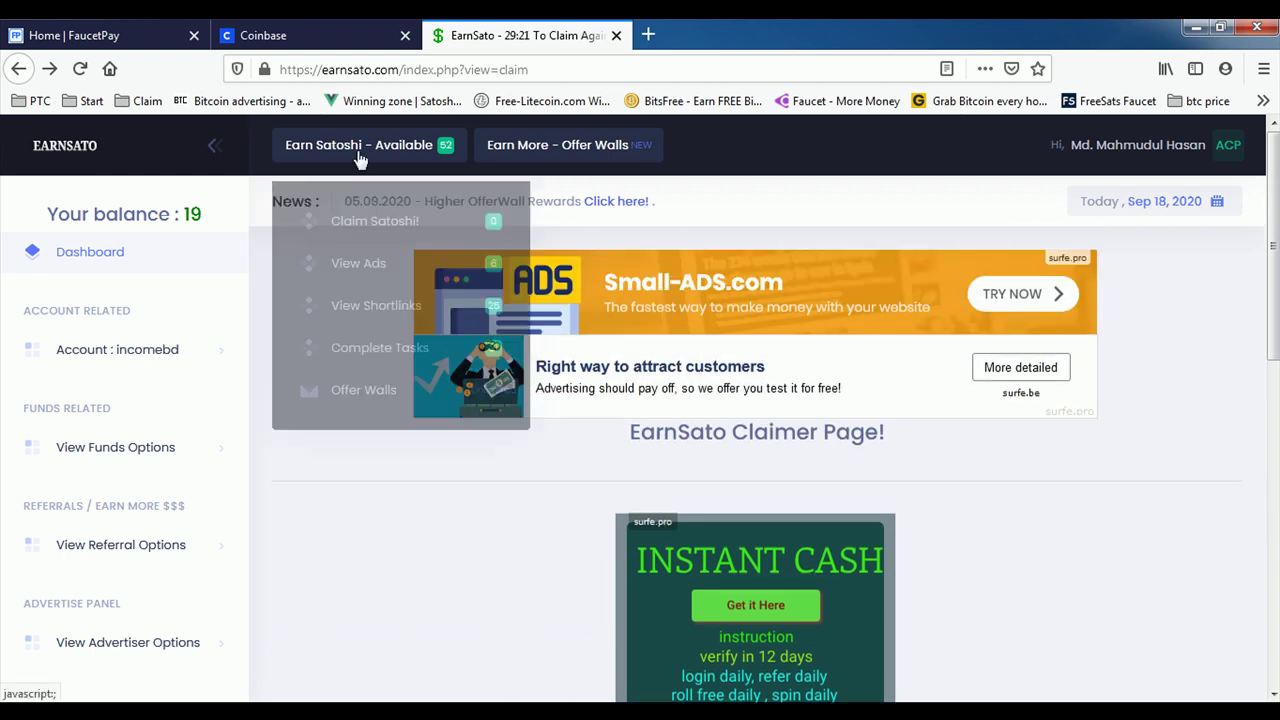
Step: Watch the Crypto Earn micro ad on the View Ads page by choosing the upside-down picture
left_click(362, 260)
scroll(628, 448, "down", 2)
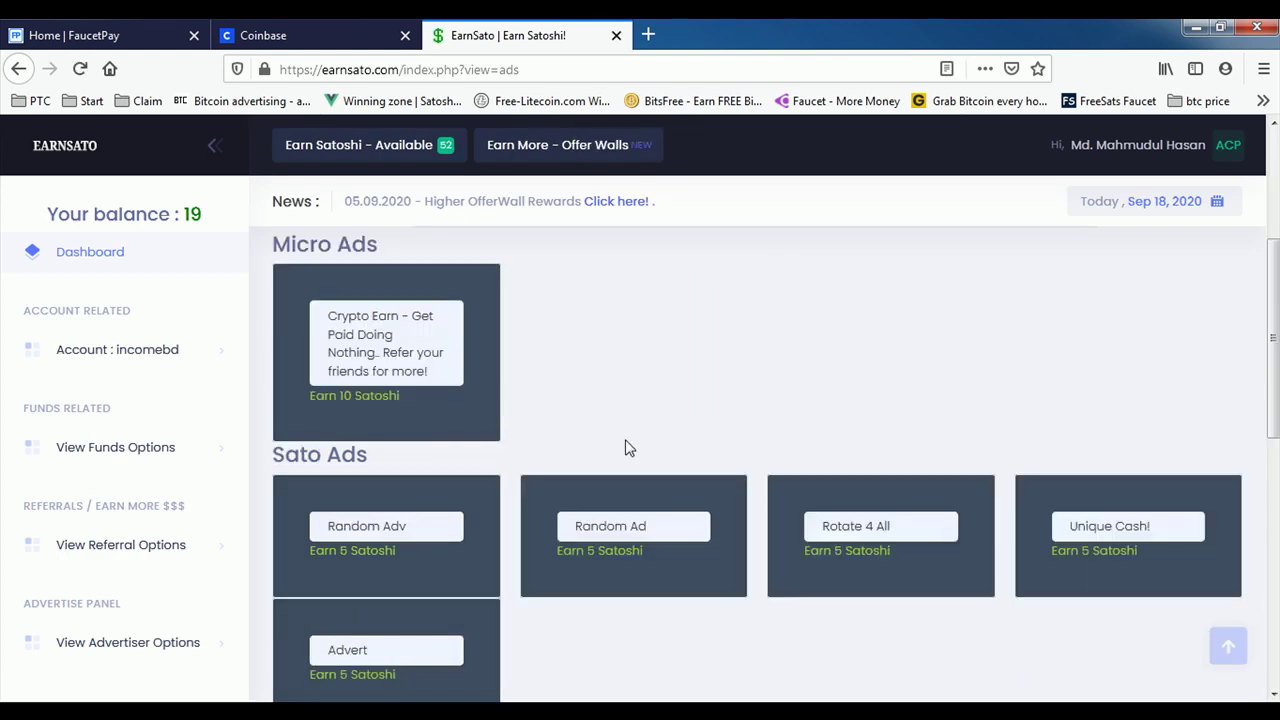
scroll(627, 447, "down", 3)
scroll(627, 448, "up", 4)
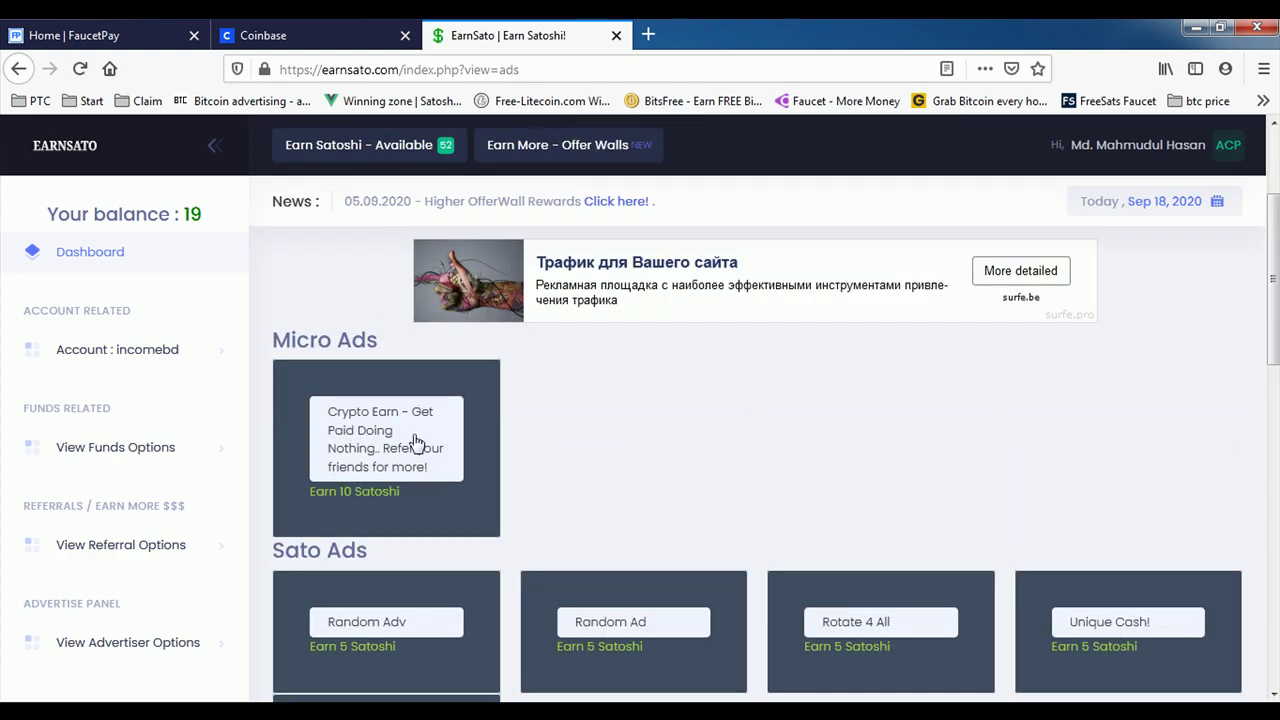
scroll(580, 427, "down", 2)
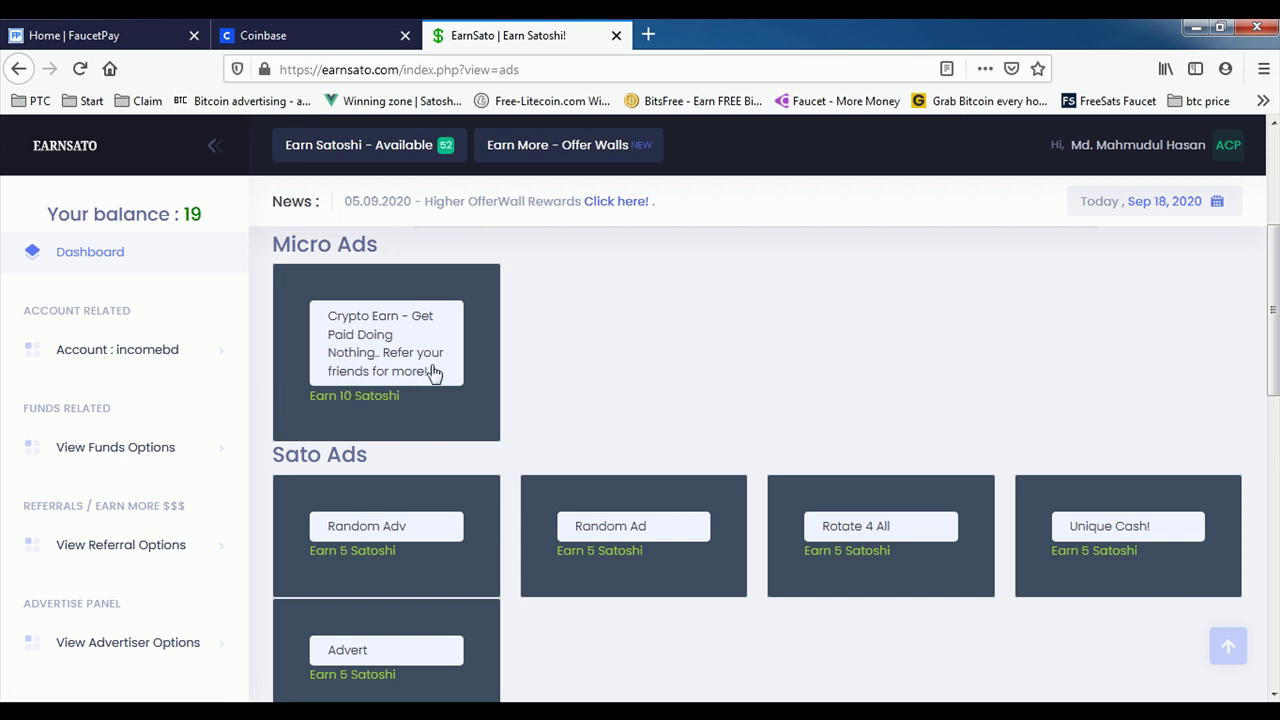
left_click(370, 330)
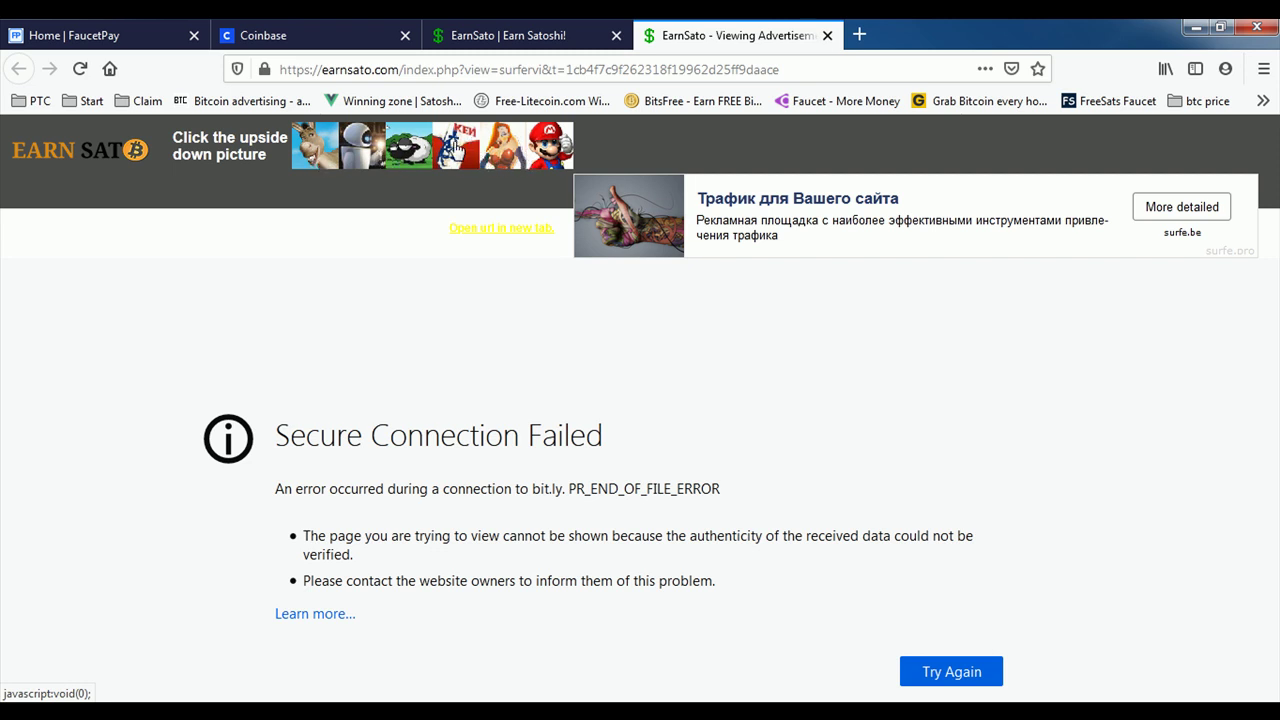
left_click(461, 140)
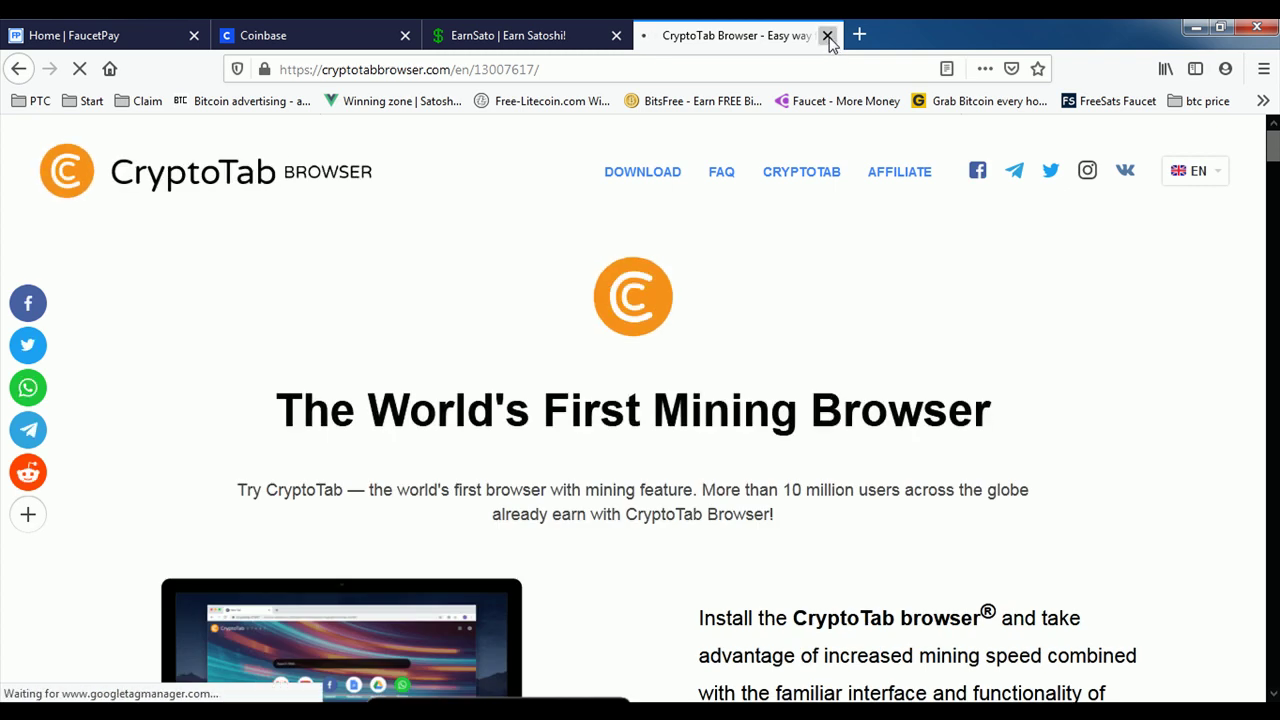
left_click(828, 36)
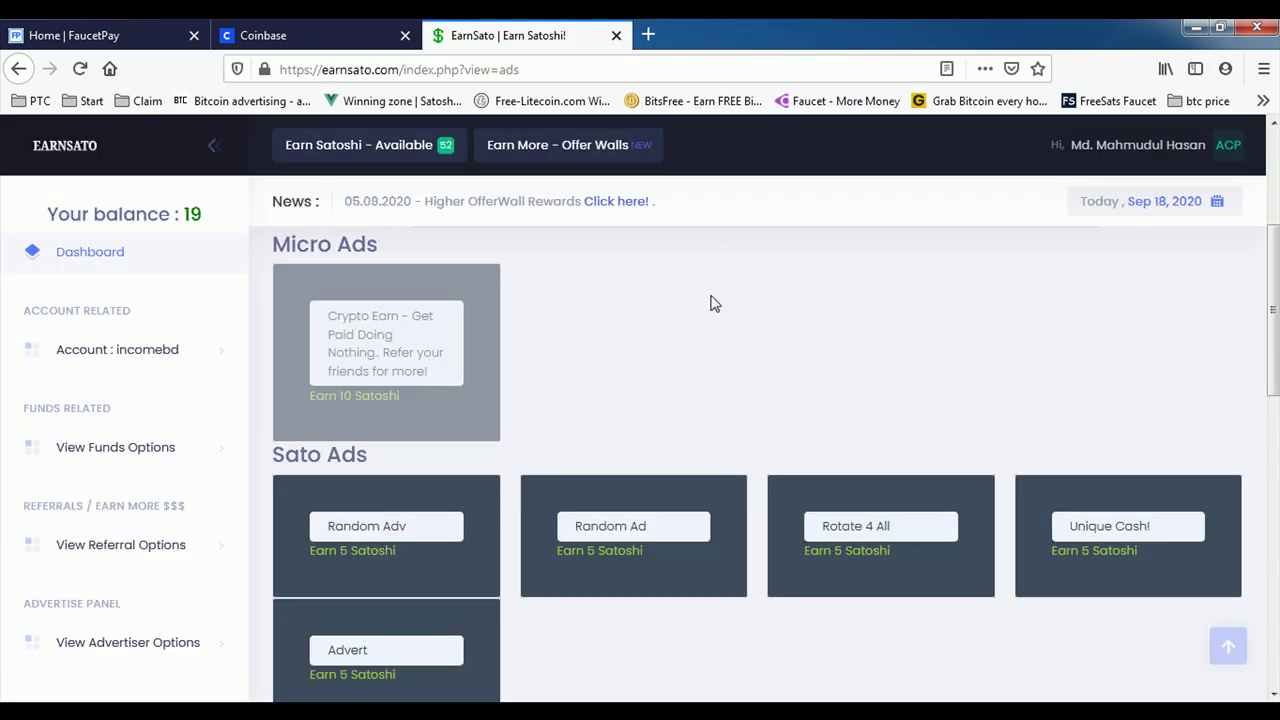
scroll(680, 366, "down", 1)
scroll(678, 366, "down", 3)
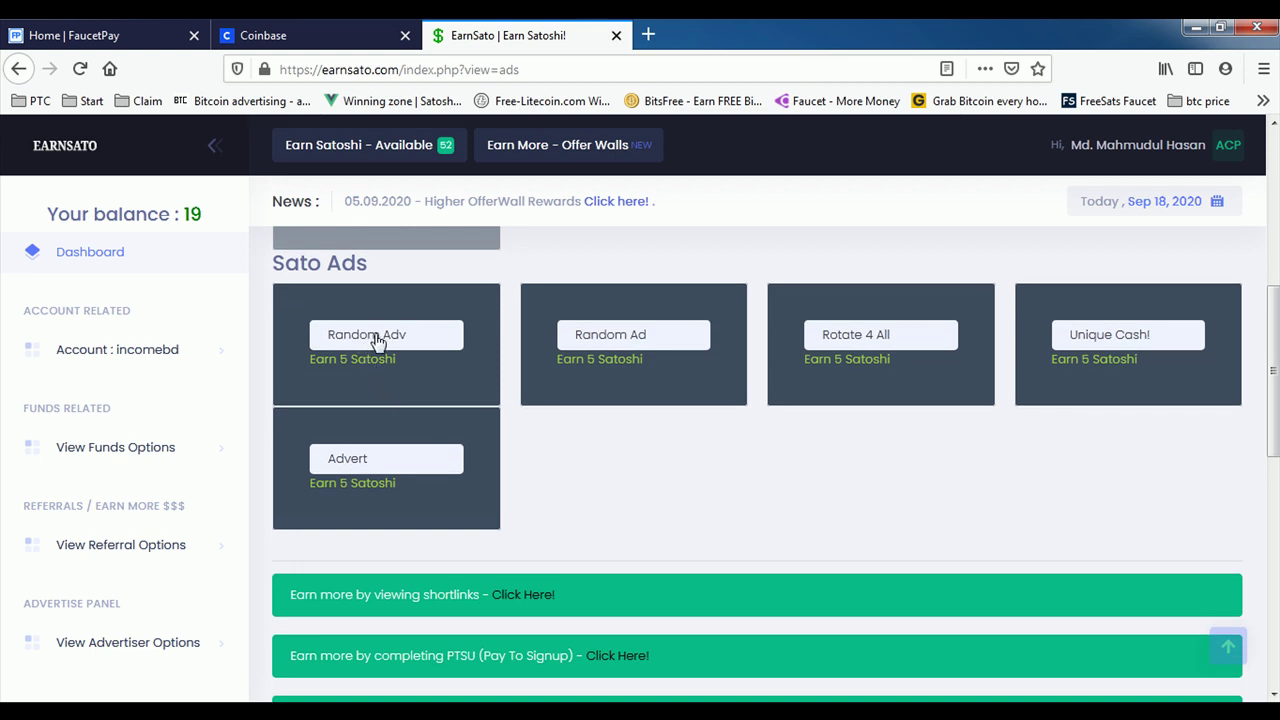
Step: View the Random Adv ad, pick the upside-down picture, and close its tab
left_click(378, 342)
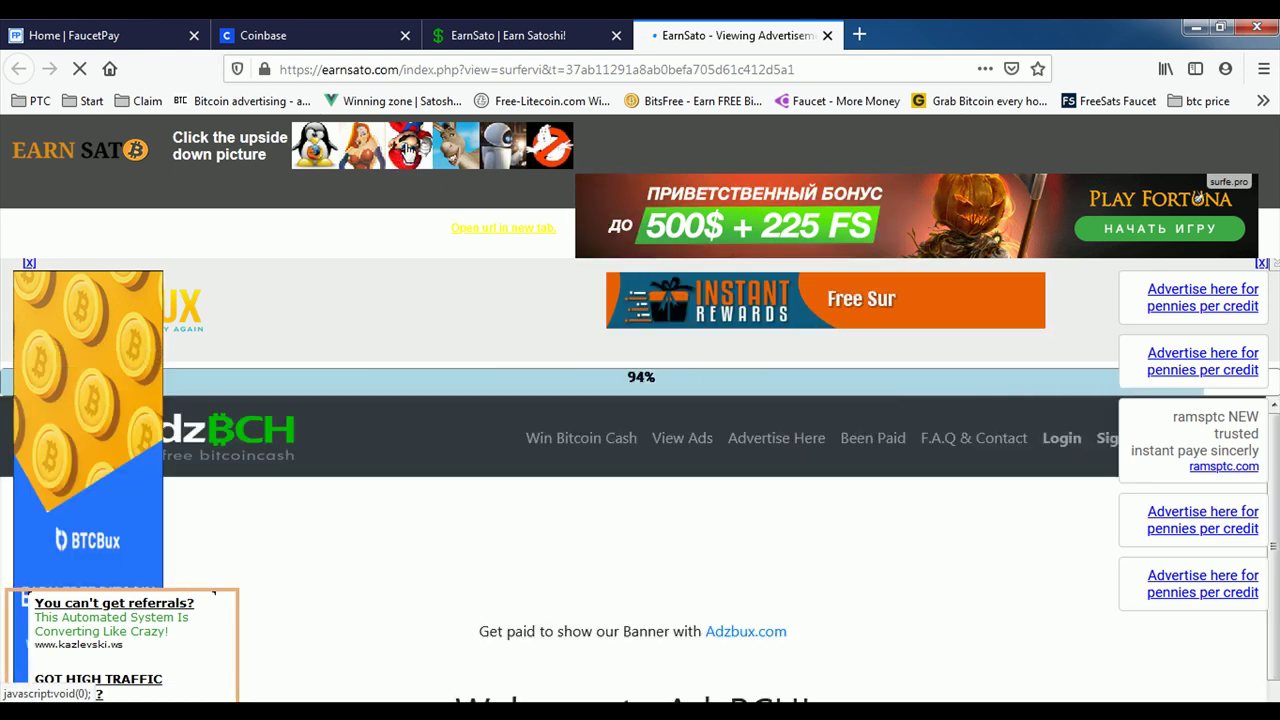
left_click(407, 148)
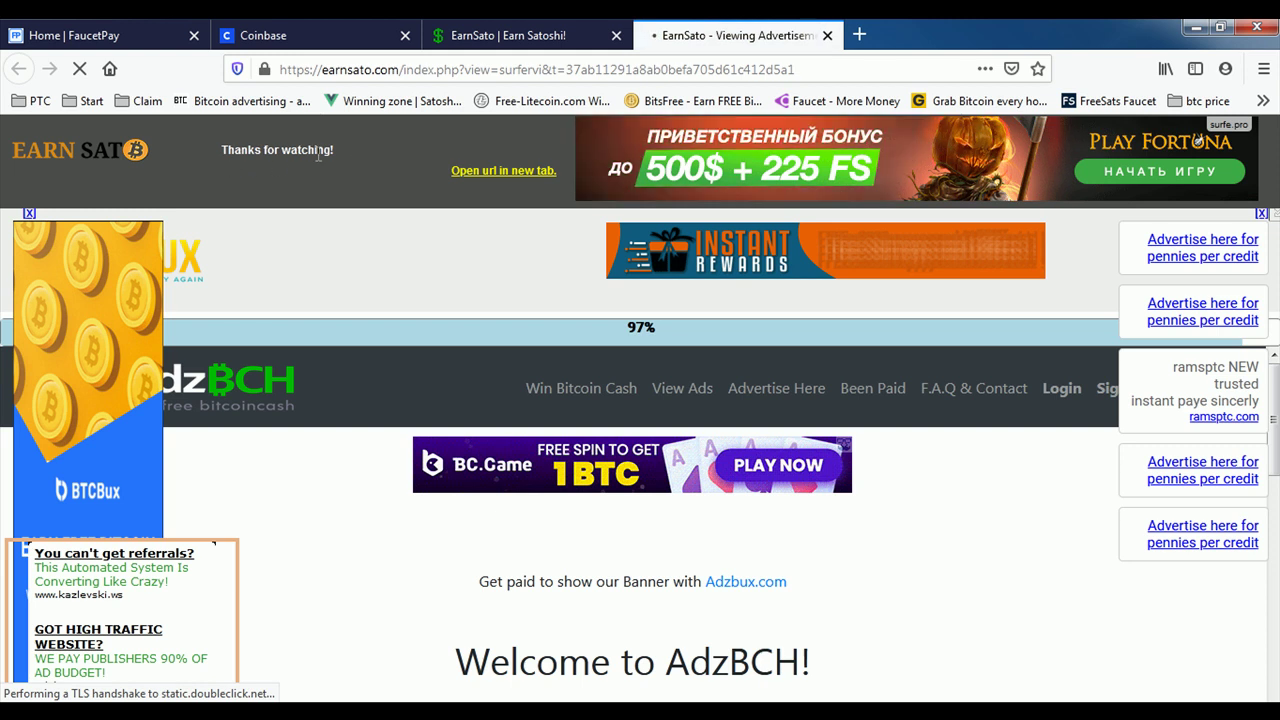
left_click(827, 35)
scroll(618, 490, "up", 1)
scroll(484, 588, "down", 2)
scroll(880, 460, "up", 2)
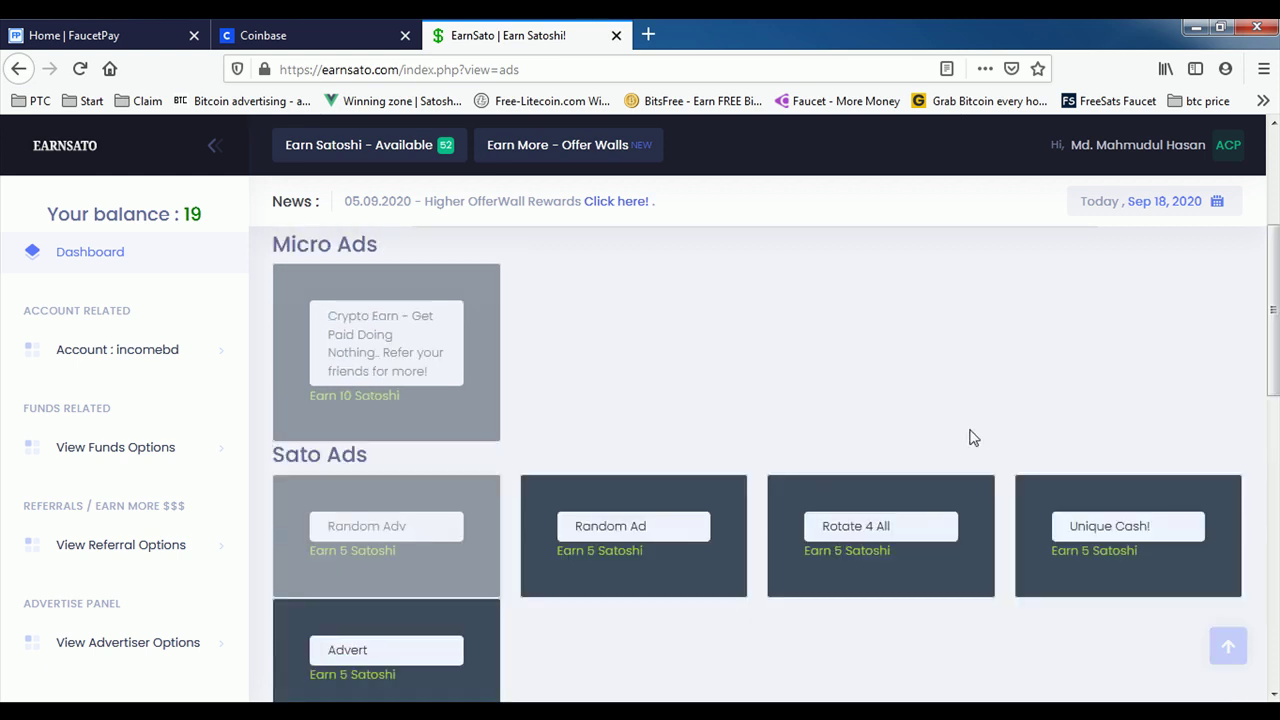
scroll(943, 528, "down", 2)
scroll(666, 531, "up", 4)
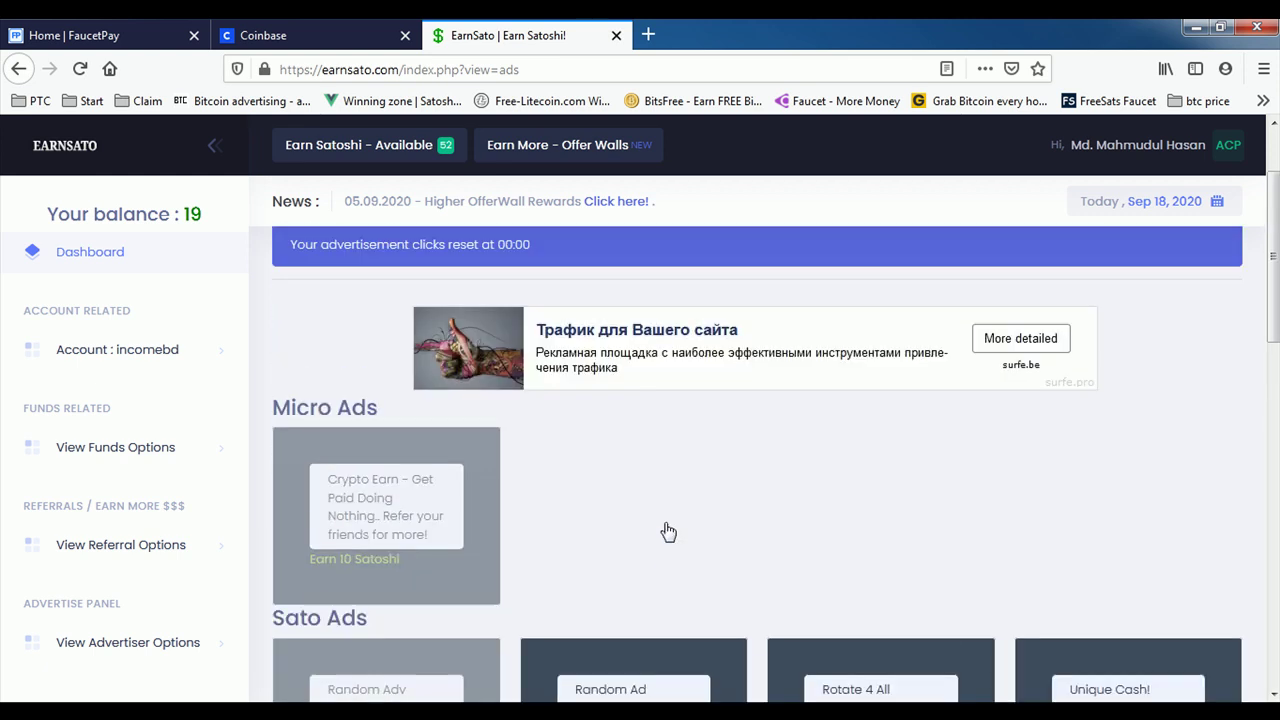
Step: Open View Shortlinks from the Earn Satoshi menu and browse the 25 shortlink tiles worth 255 satoshi
left_click(386, 152)
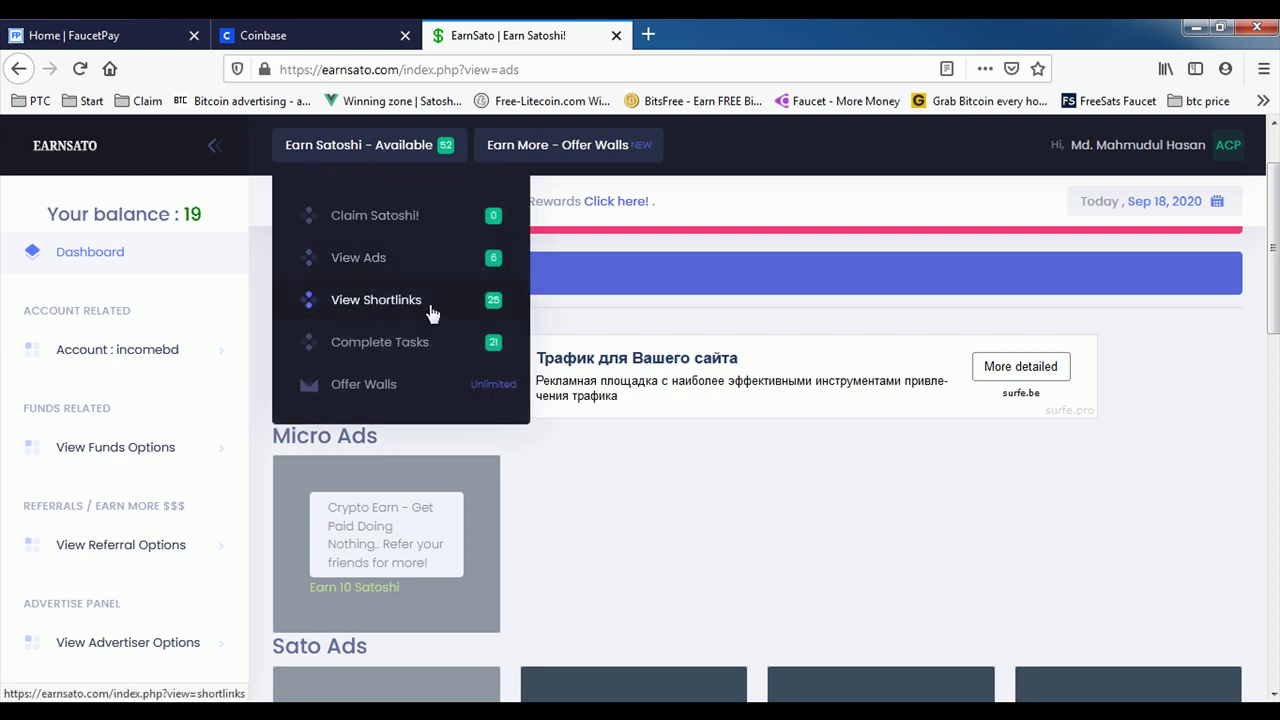
left_click(396, 309)
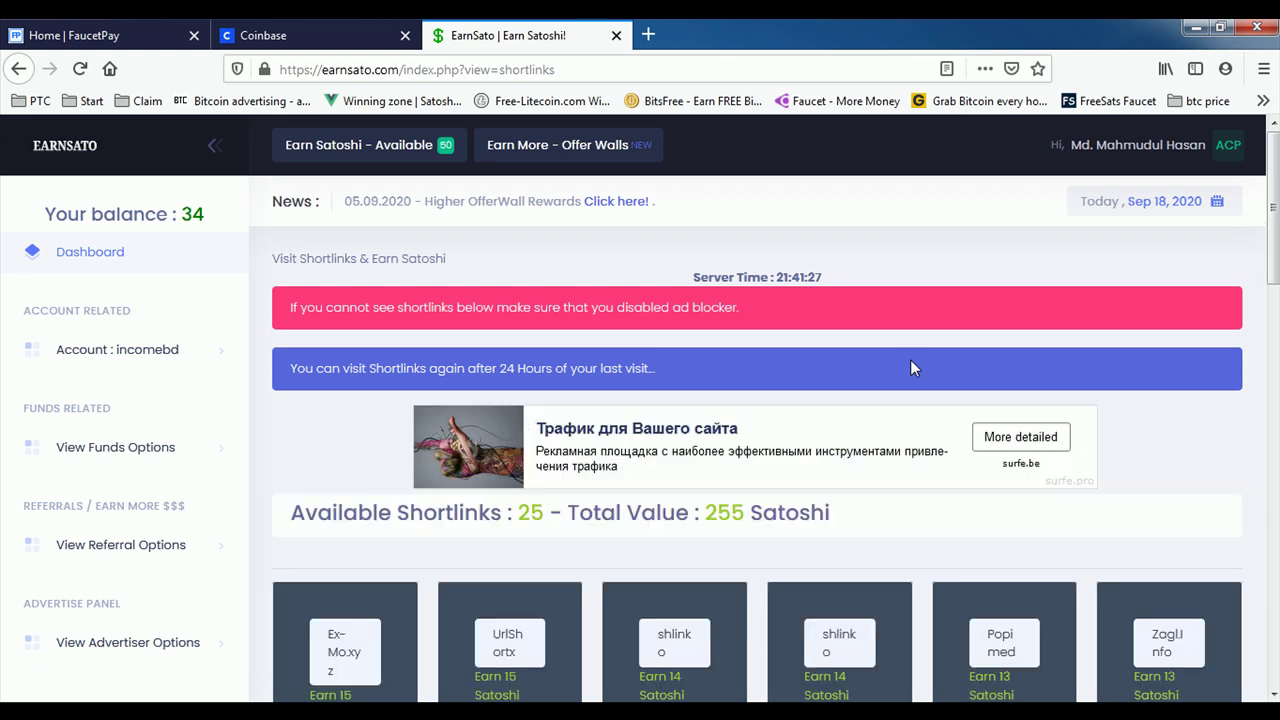
scroll(908, 368, "down", 3)
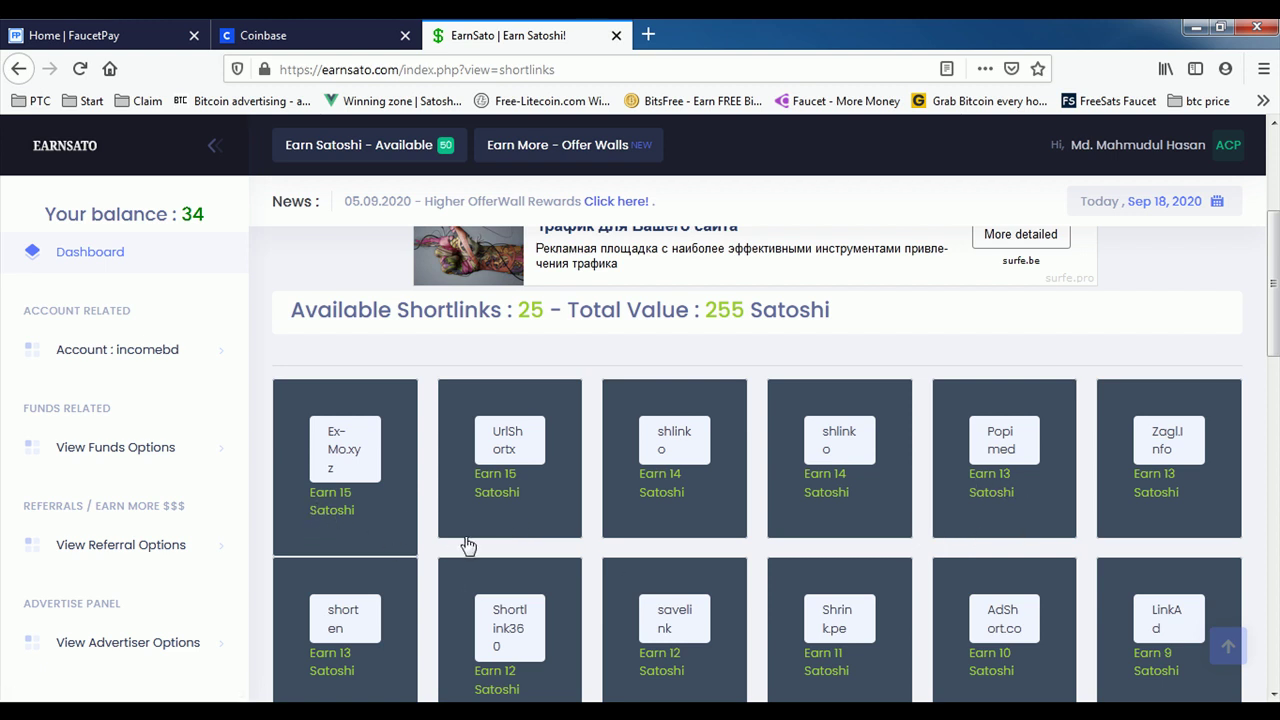
scroll(905, 565, "down", 8)
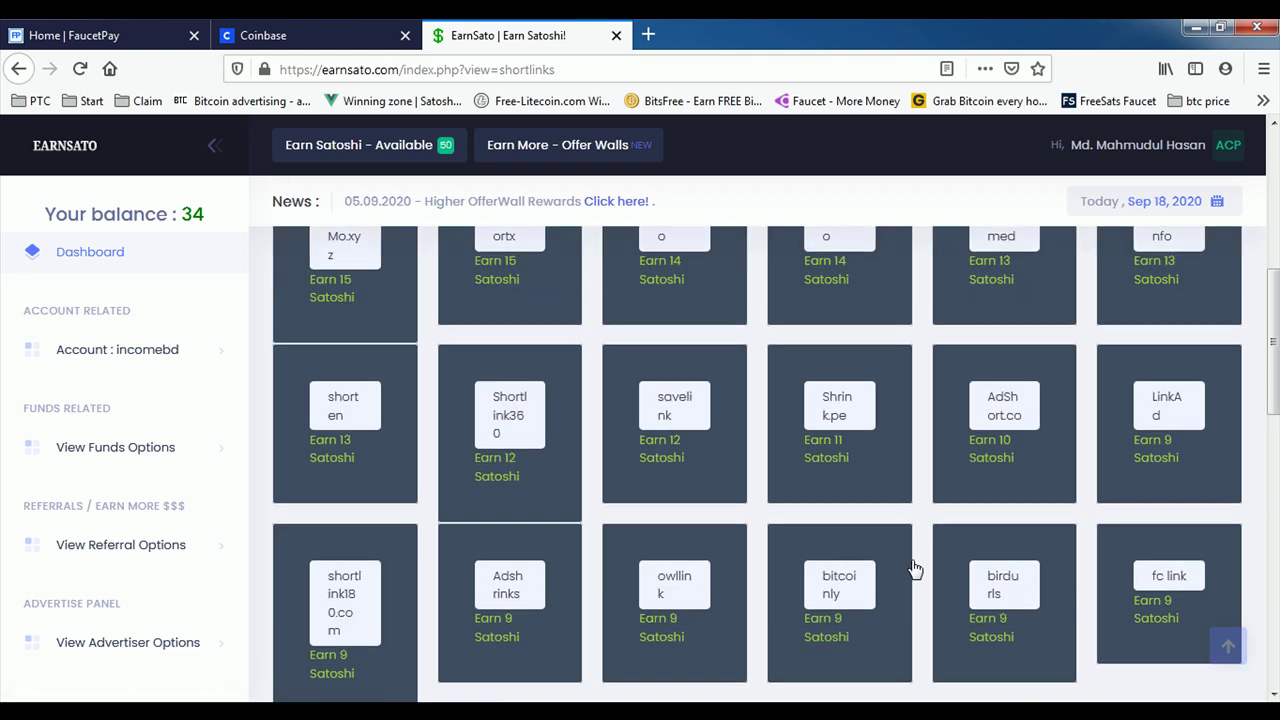
scroll(792, 560, "up", 10)
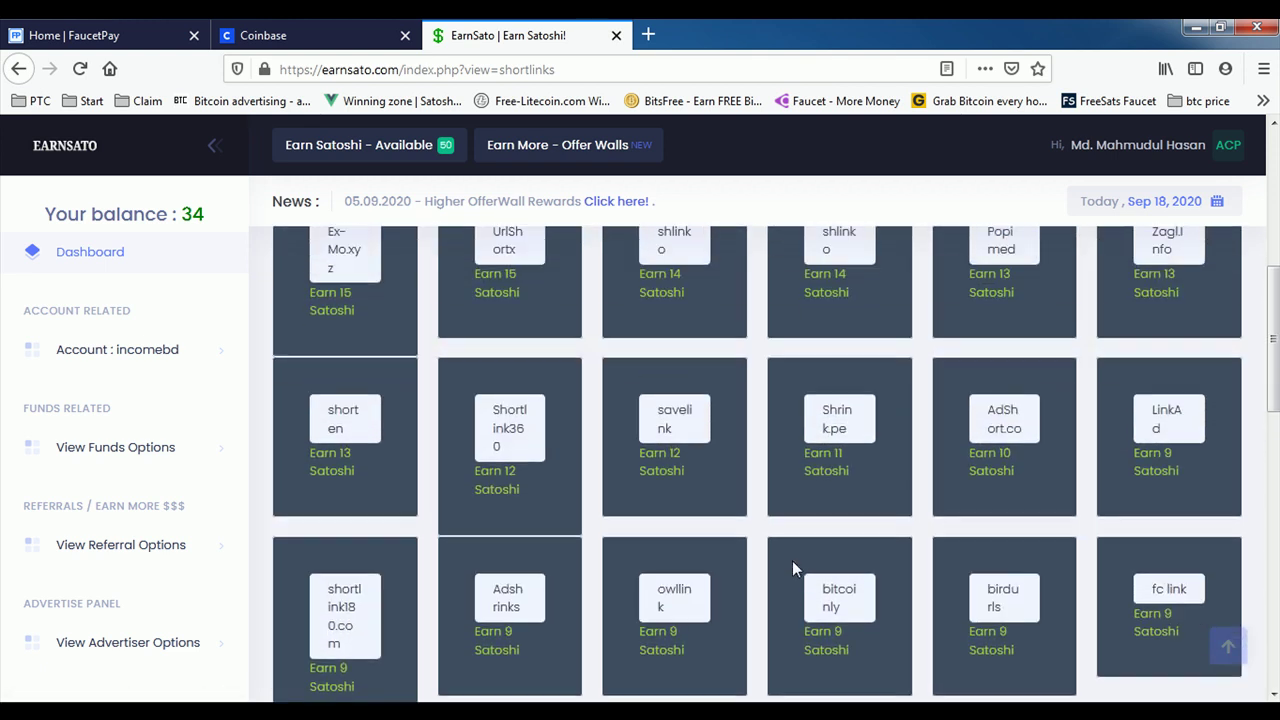
scroll(670, 515, "down", 1)
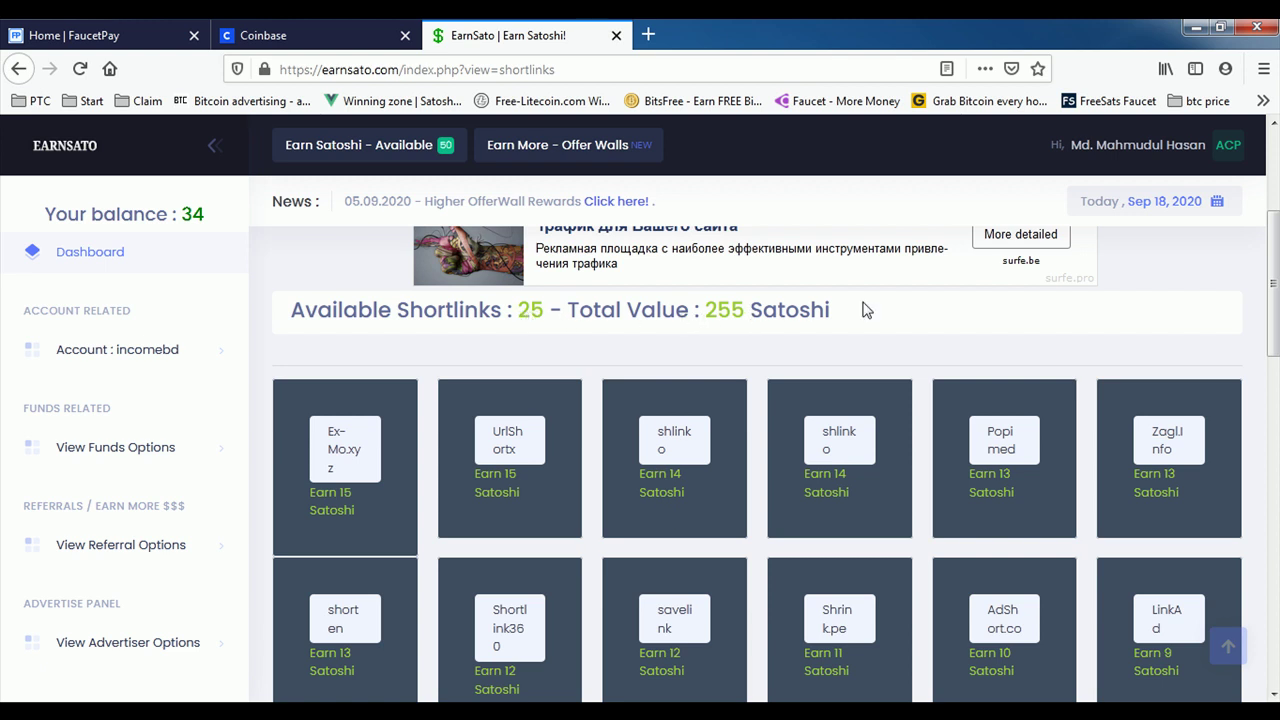
Step: Start the Ex-Mo.xyz shortlink and continue past the article's waiting step
left_click(343, 453)
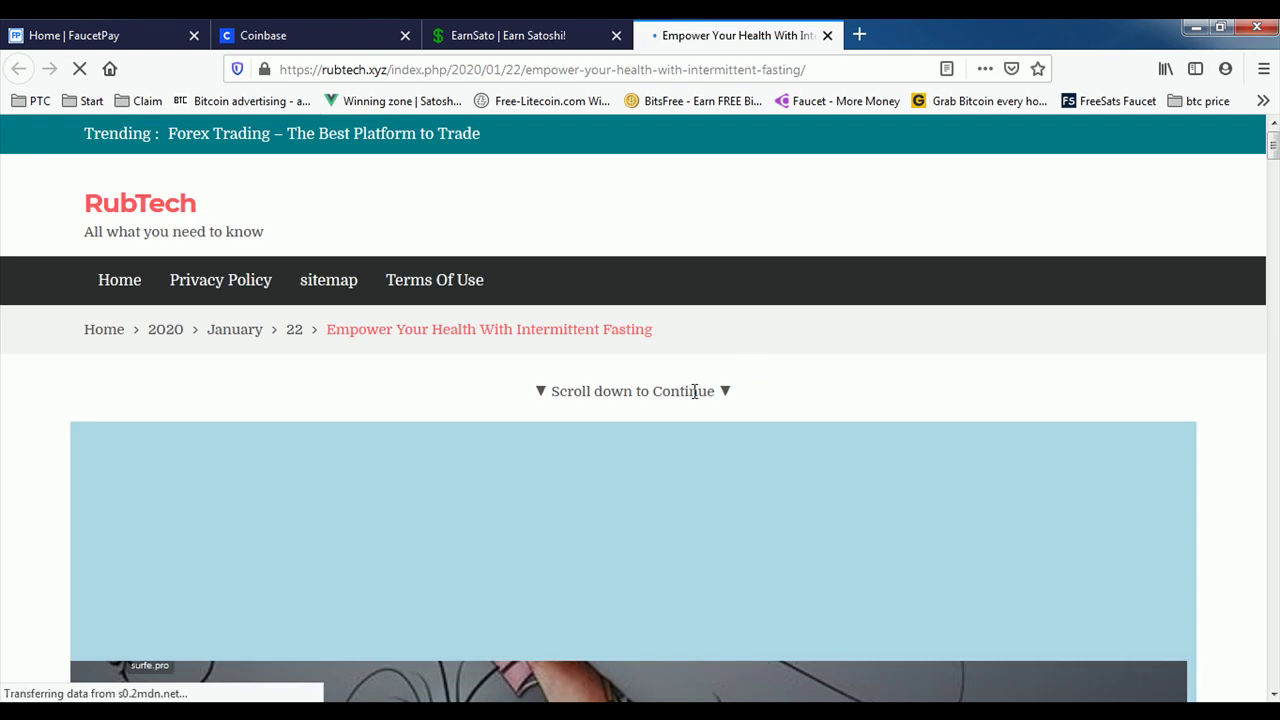
scroll(646, 420, "down", 5)
scroll(644, 417, "down", 4)
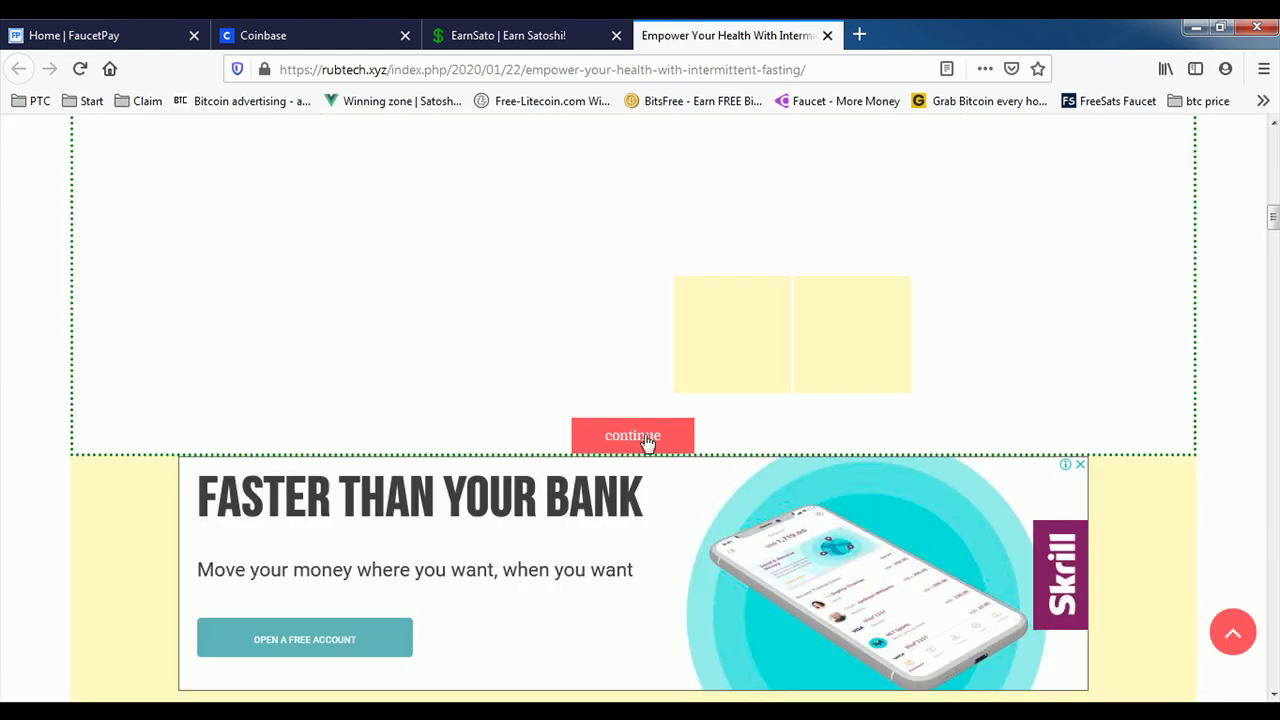
left_click(646, 440)
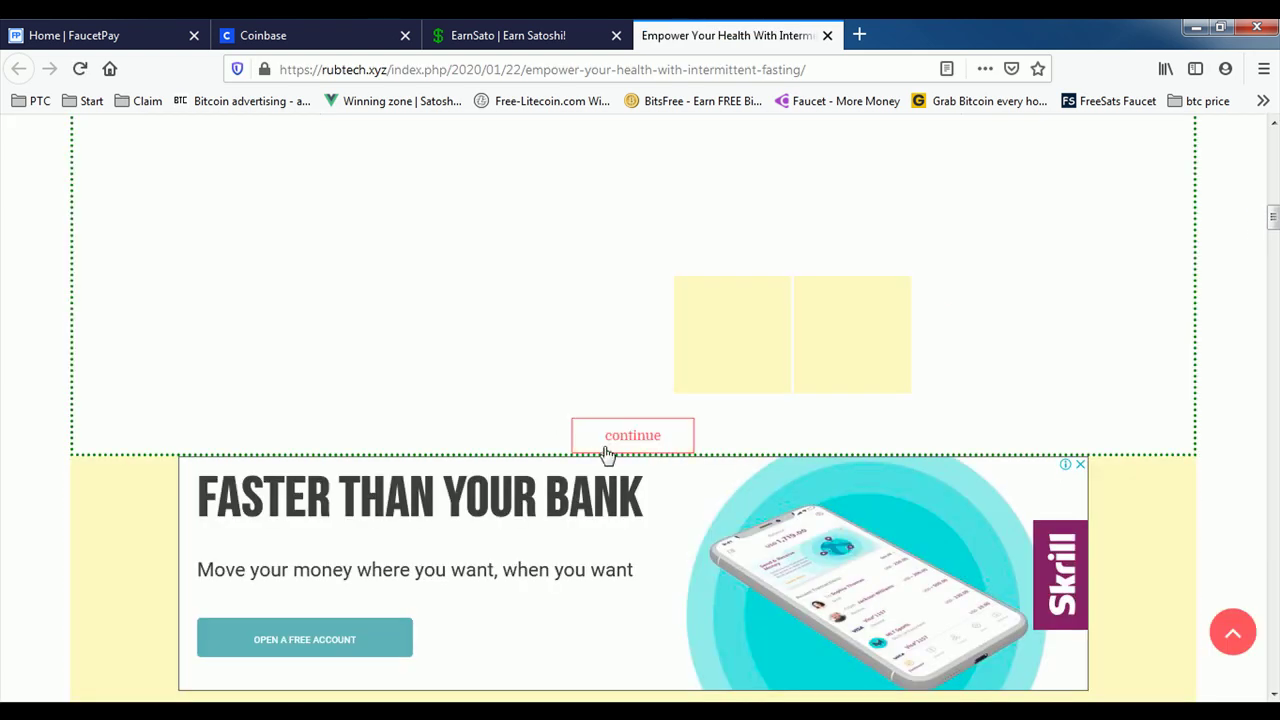
left_click(643, 441)
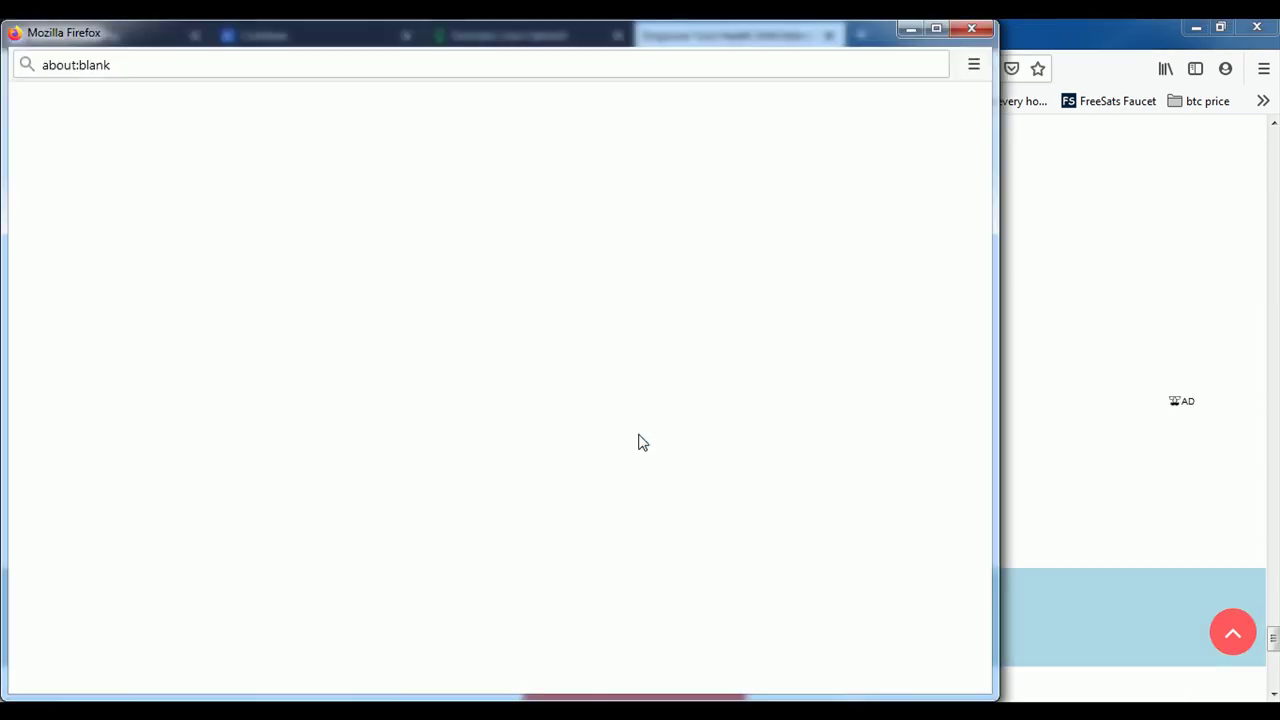
Step: Close the pop-up ad and finish the rubtech.xyz article step
left_click(968, 33)
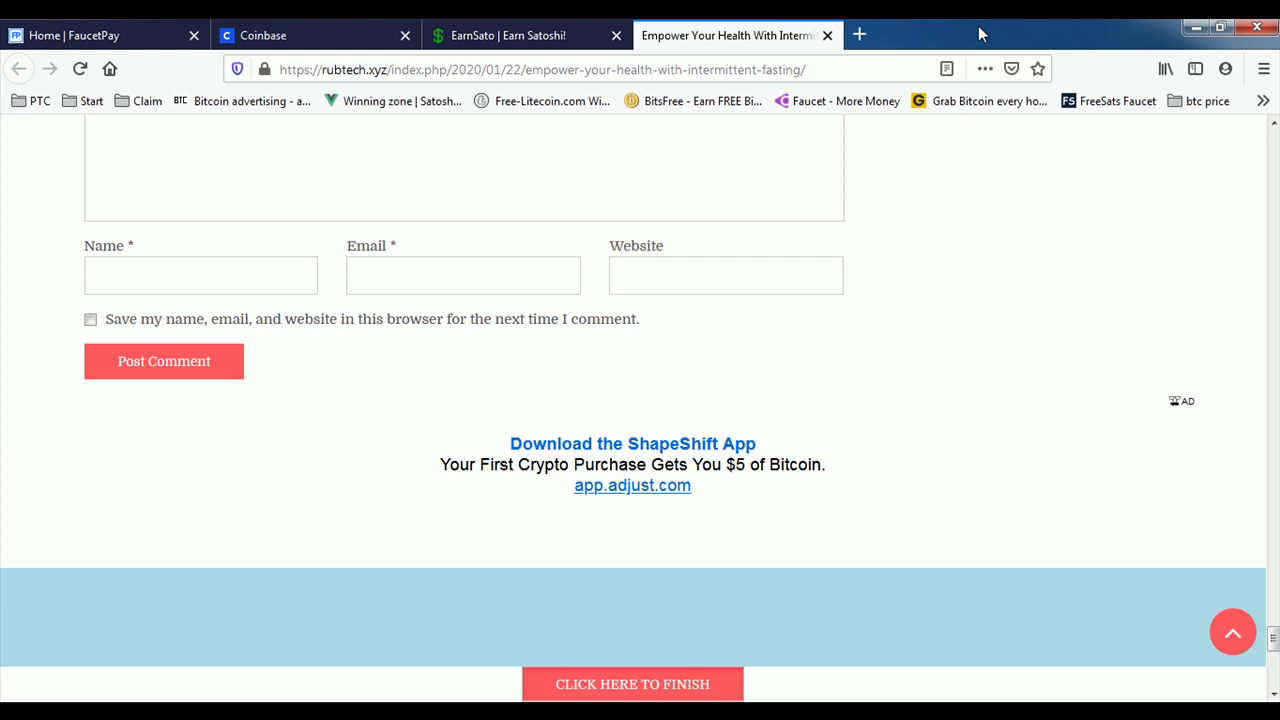
scroll(790, 480, "down", 3)
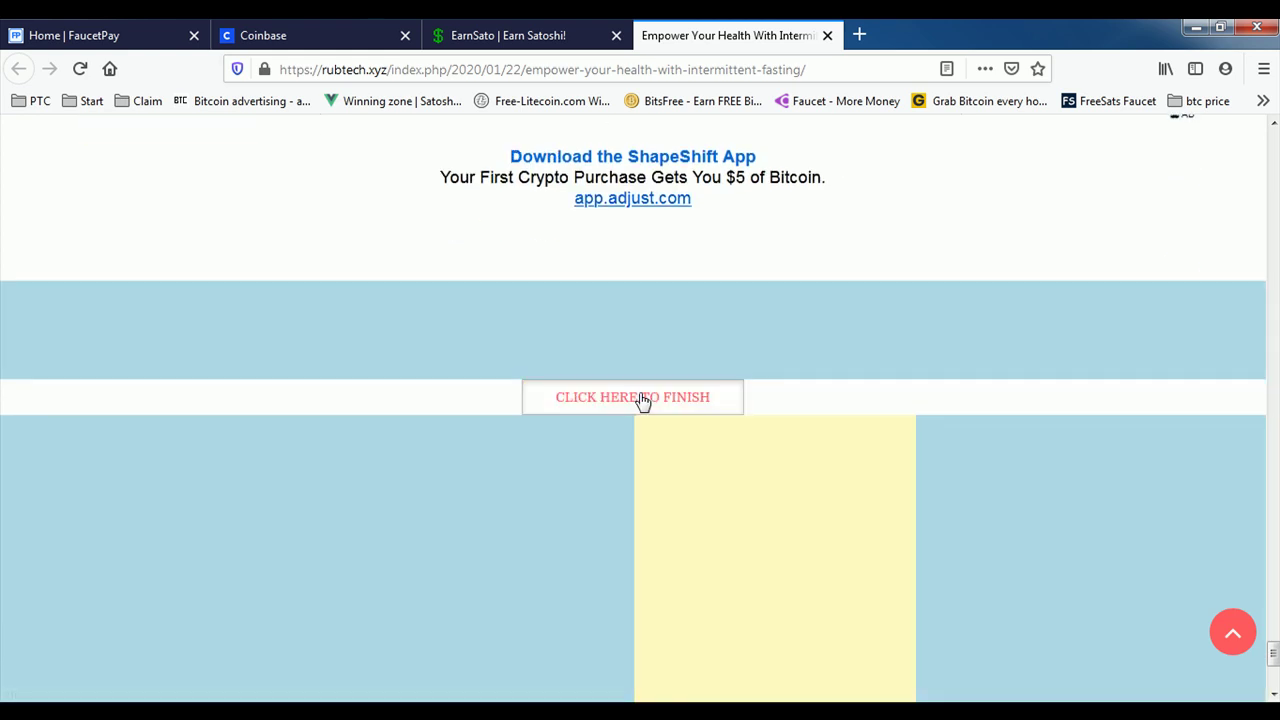
left_click(640, 400)
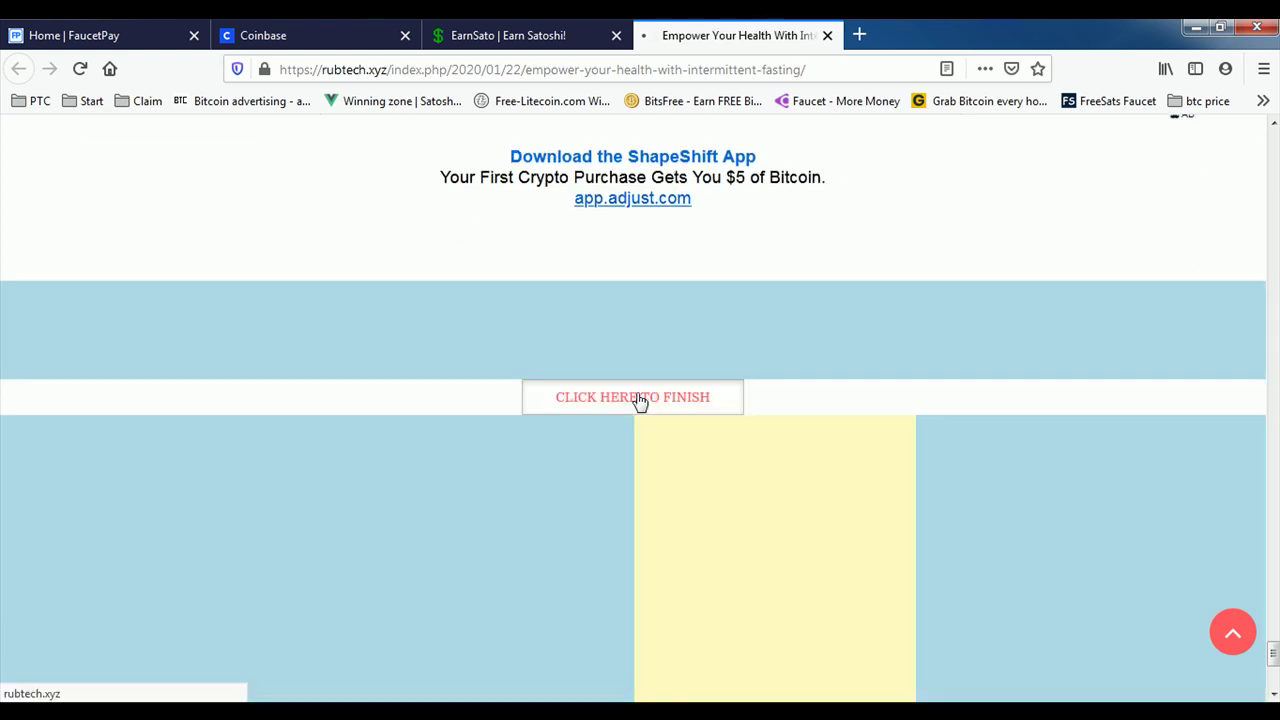
scroll(733, 455, "down", 2)
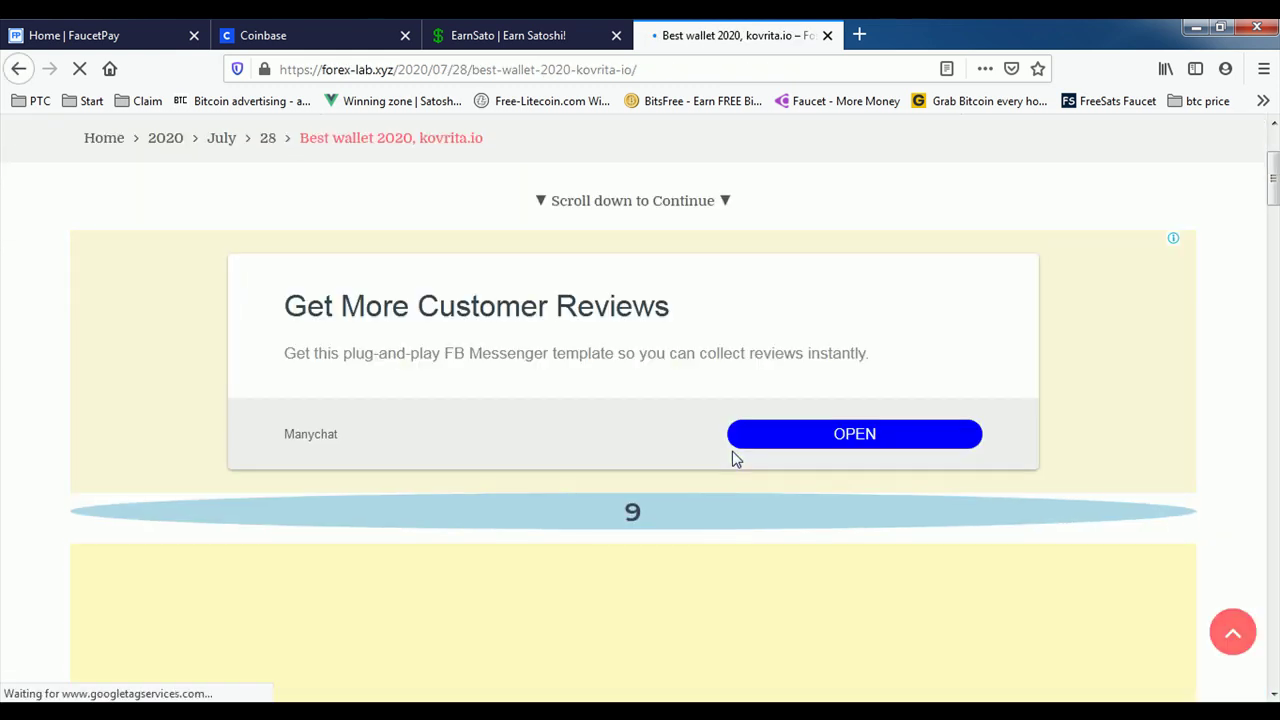
Step: Continue after the forex-lab.xyz countdown, close the pop-up ad, and click through to finish the step
scroll(603, 423, "down", 1)
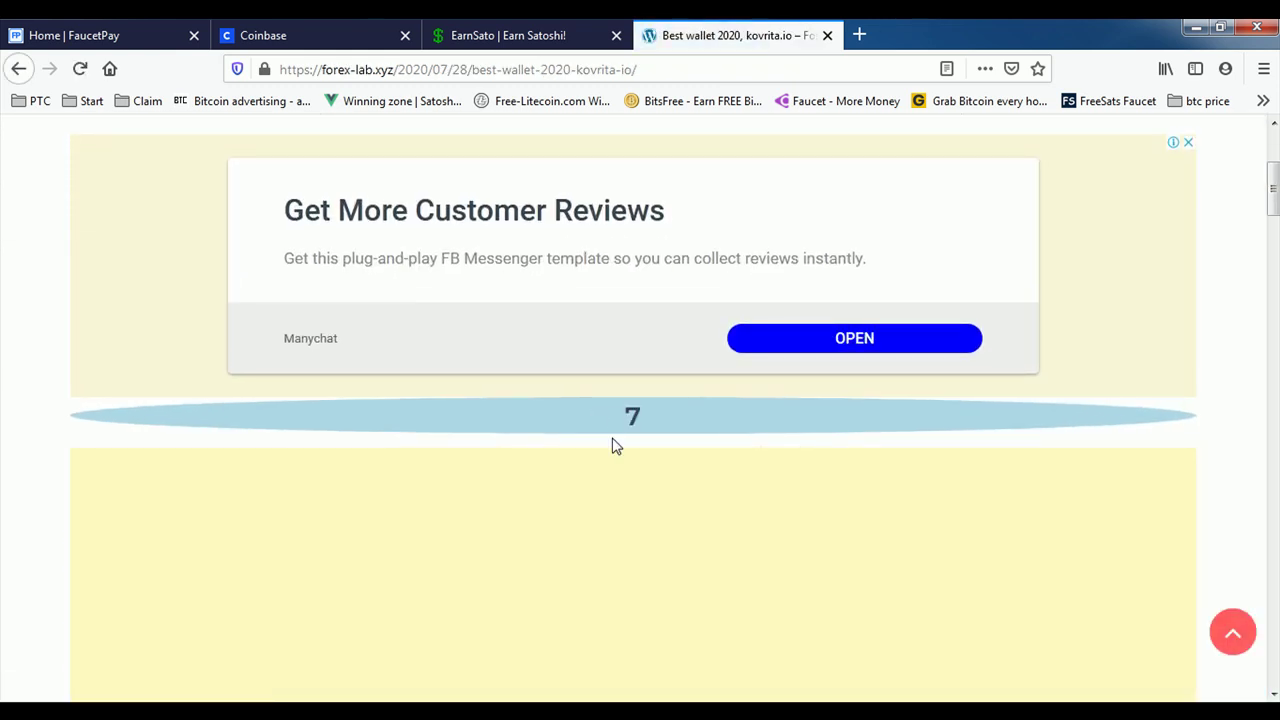
scroll(683, 414, "down", 1)
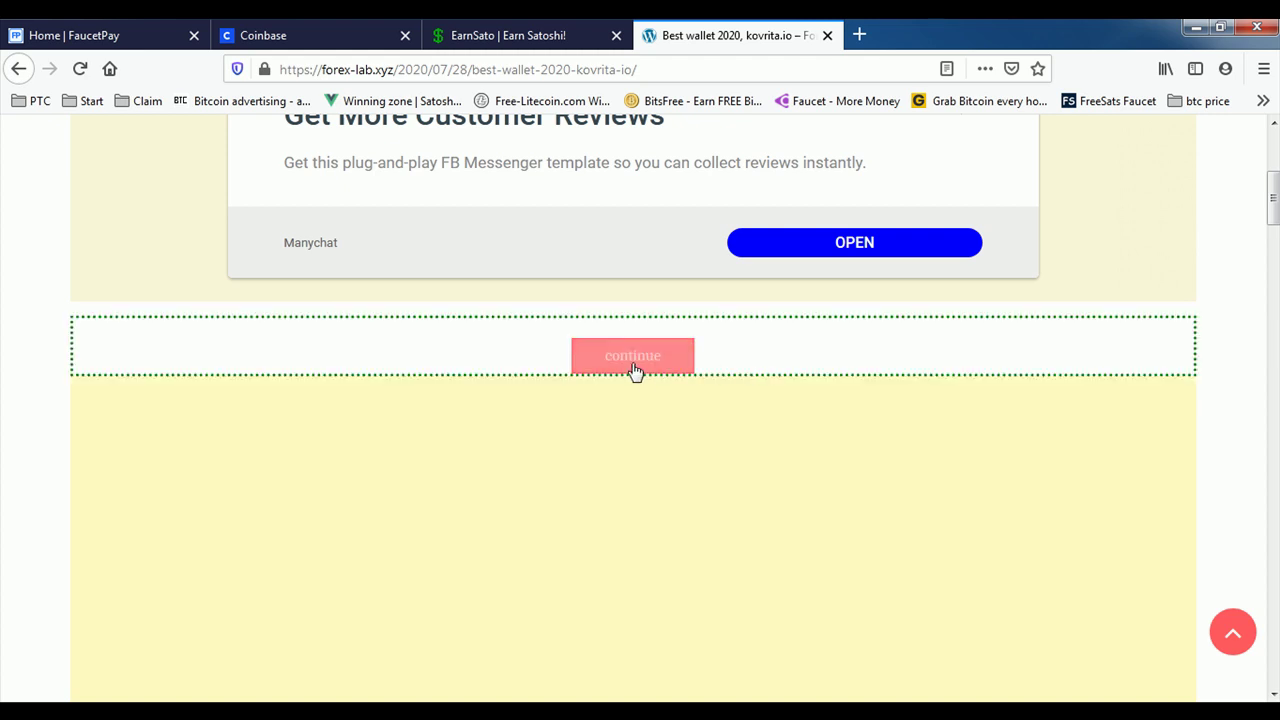
left_click(645, 367)
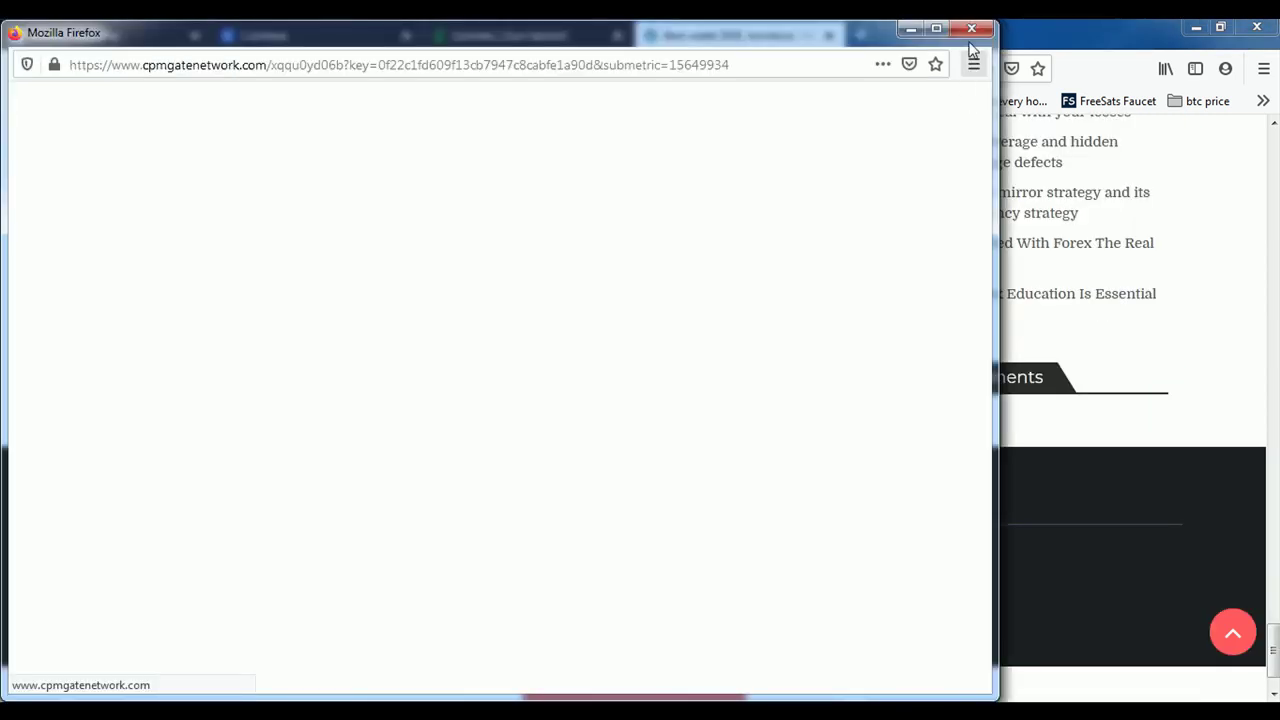
left_click(971, 29)
scroll(727, 466, "down", 1)
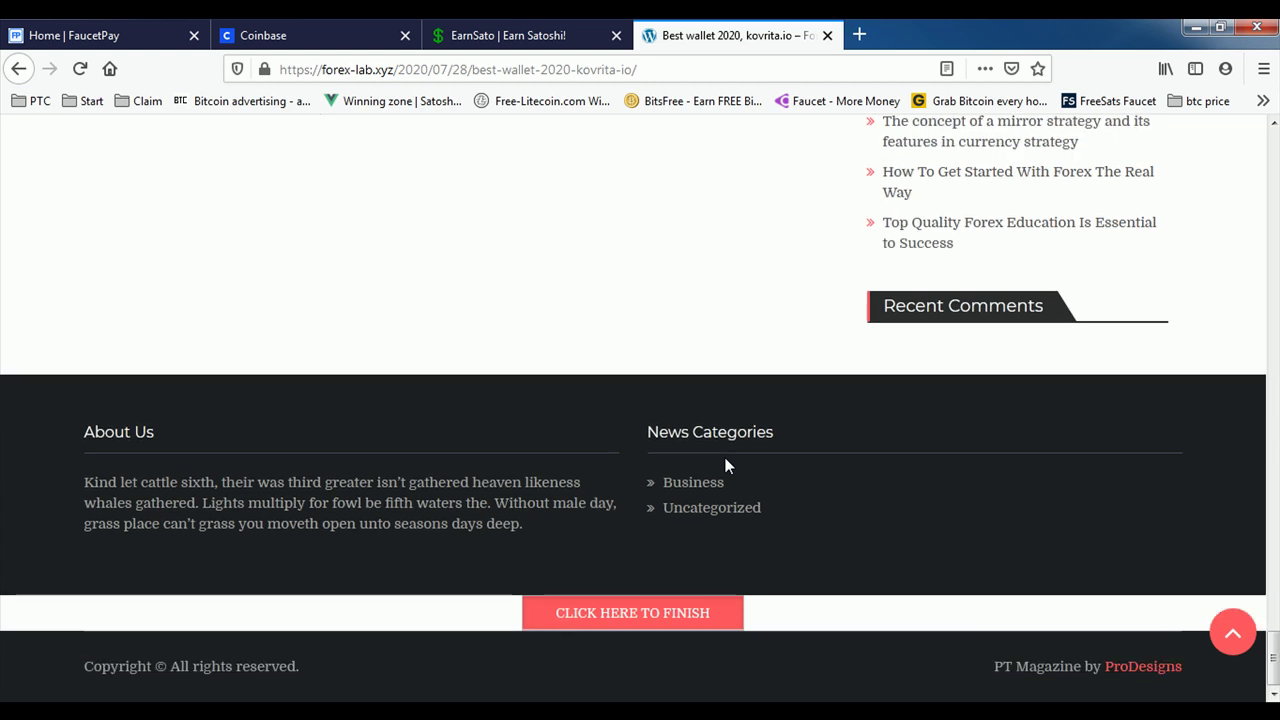
left_click(621, 610)
scroll(621, 612, "down", 10)
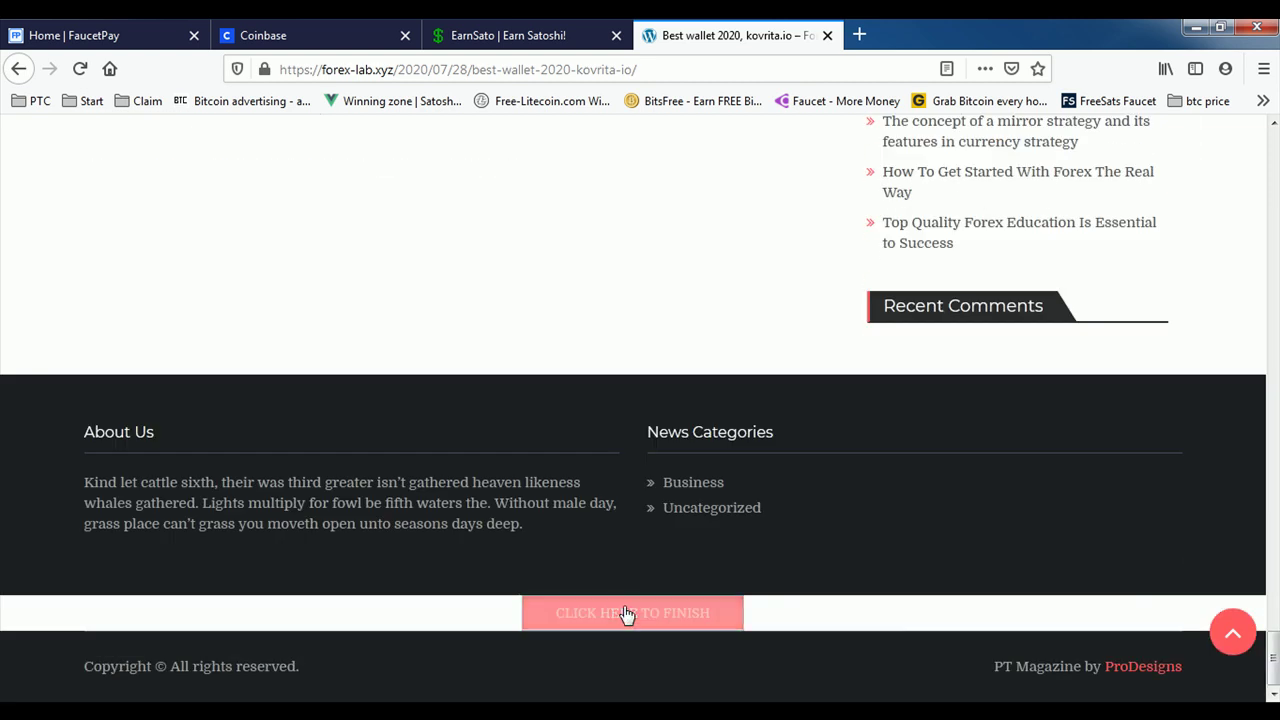
left_click(652, 618)
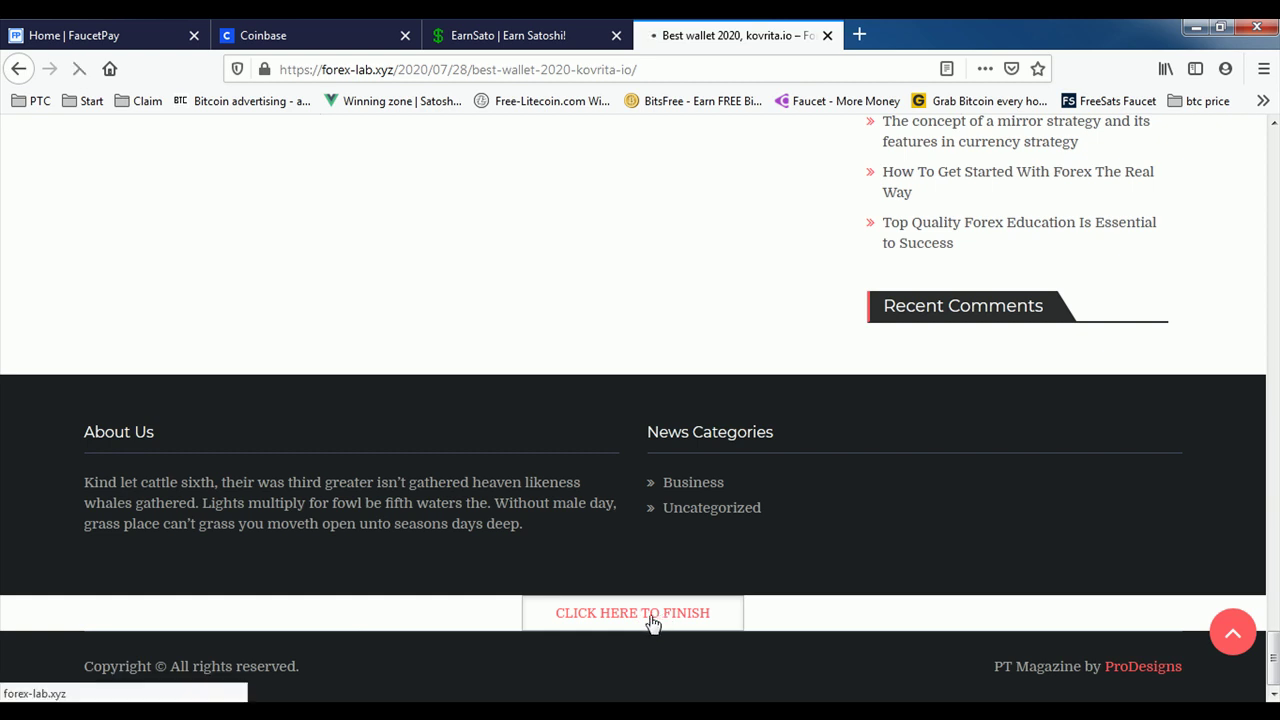
scroll(734, 514, "down", 7)
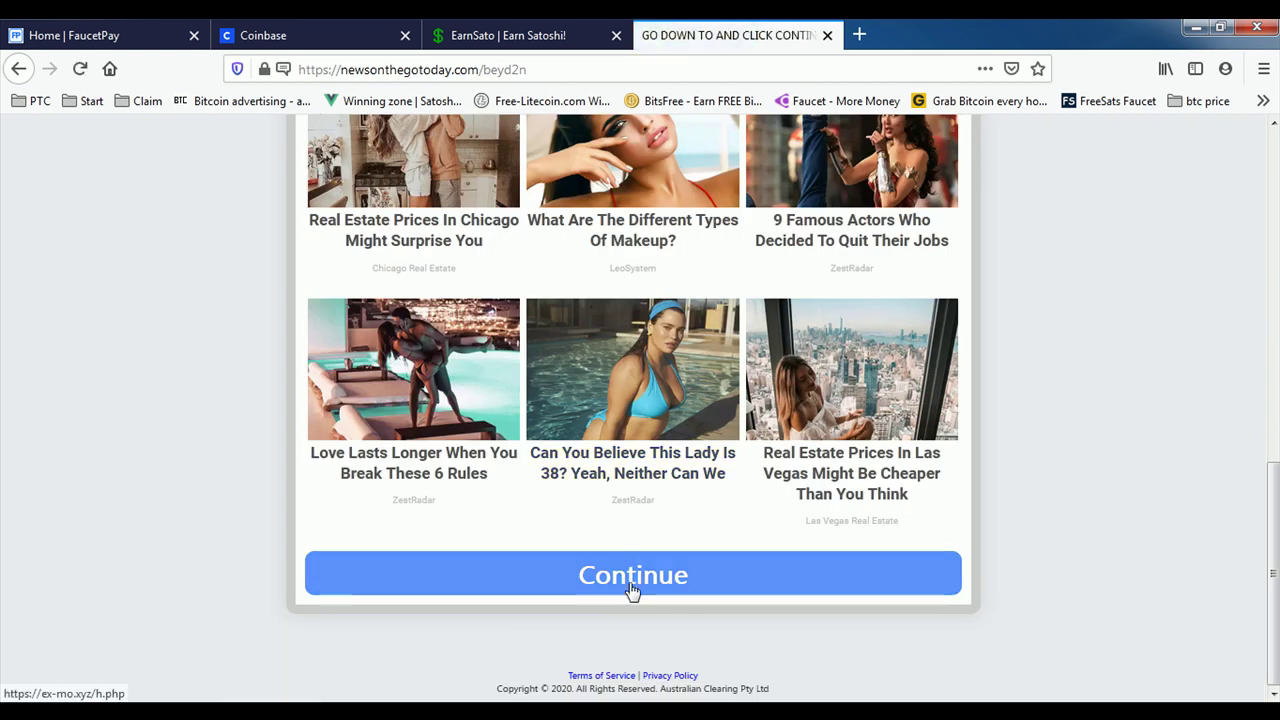
Step: Continue past newsonthegotoday, closing the Extra Money tab, then Get Link and close the ad
left_click(634, 594)
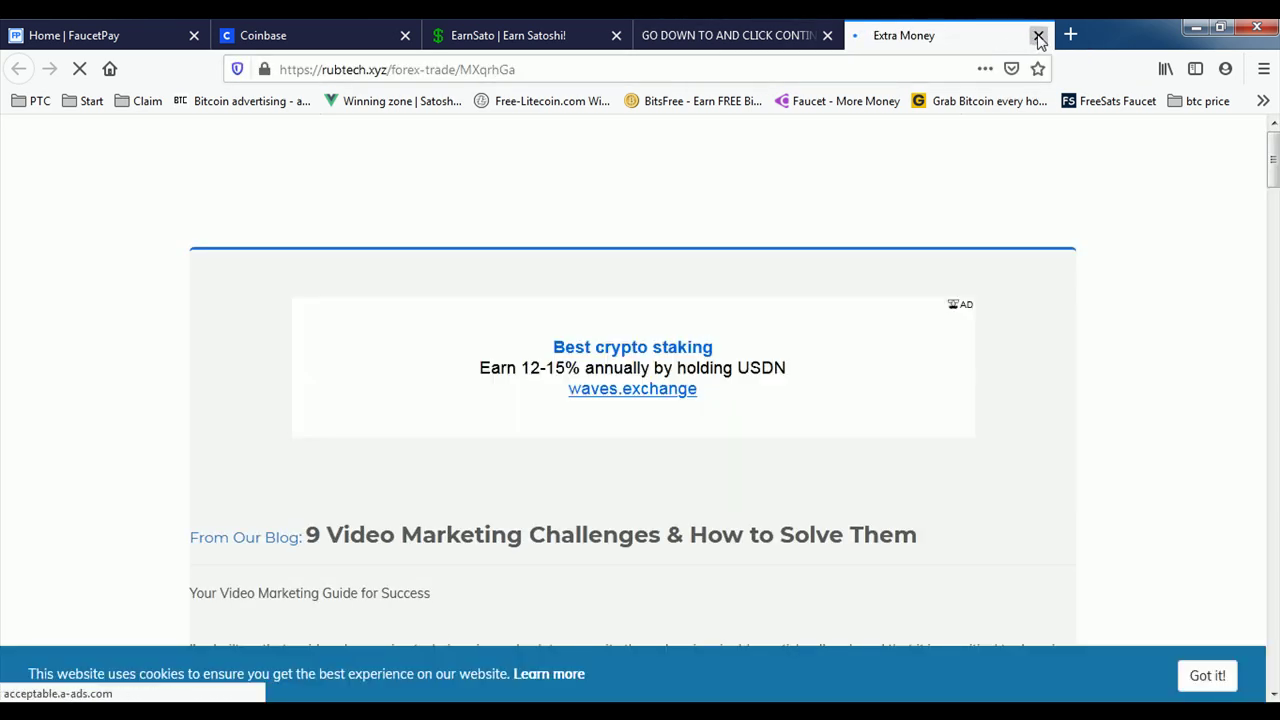
left_click(1039, 37)
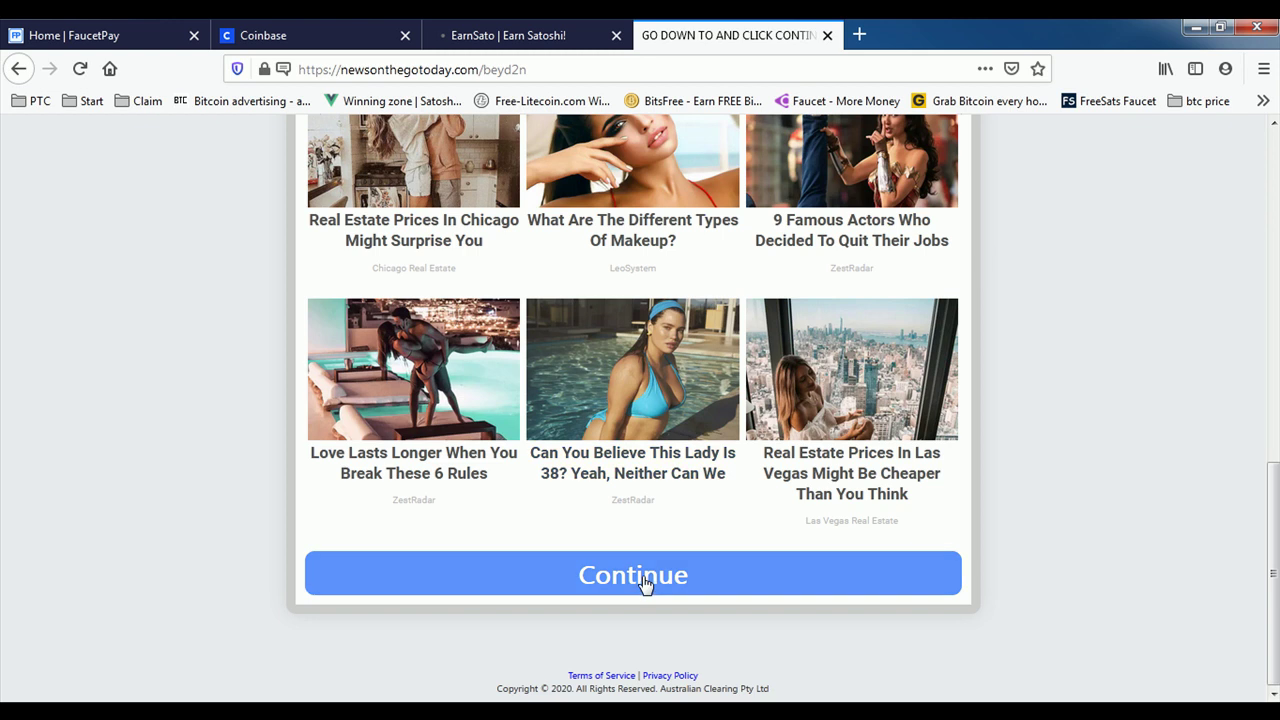
left_click(646, 584)
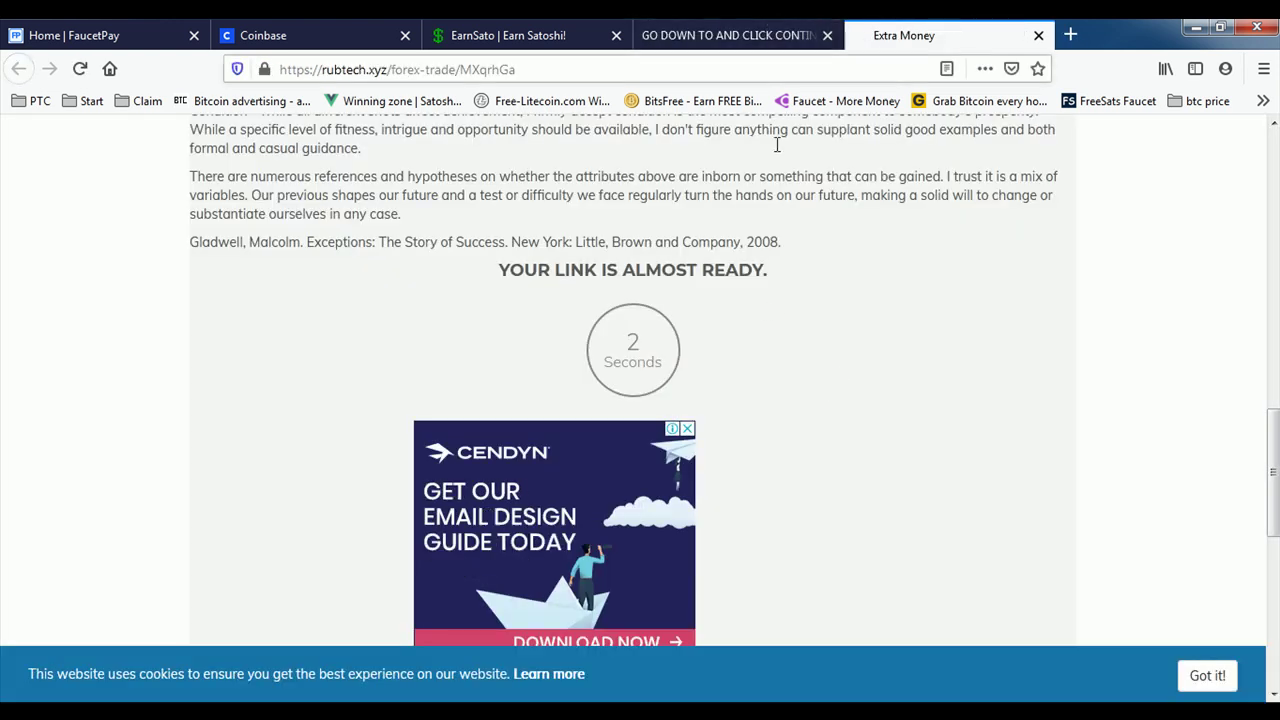
scroll(880, 266, "down", 2)
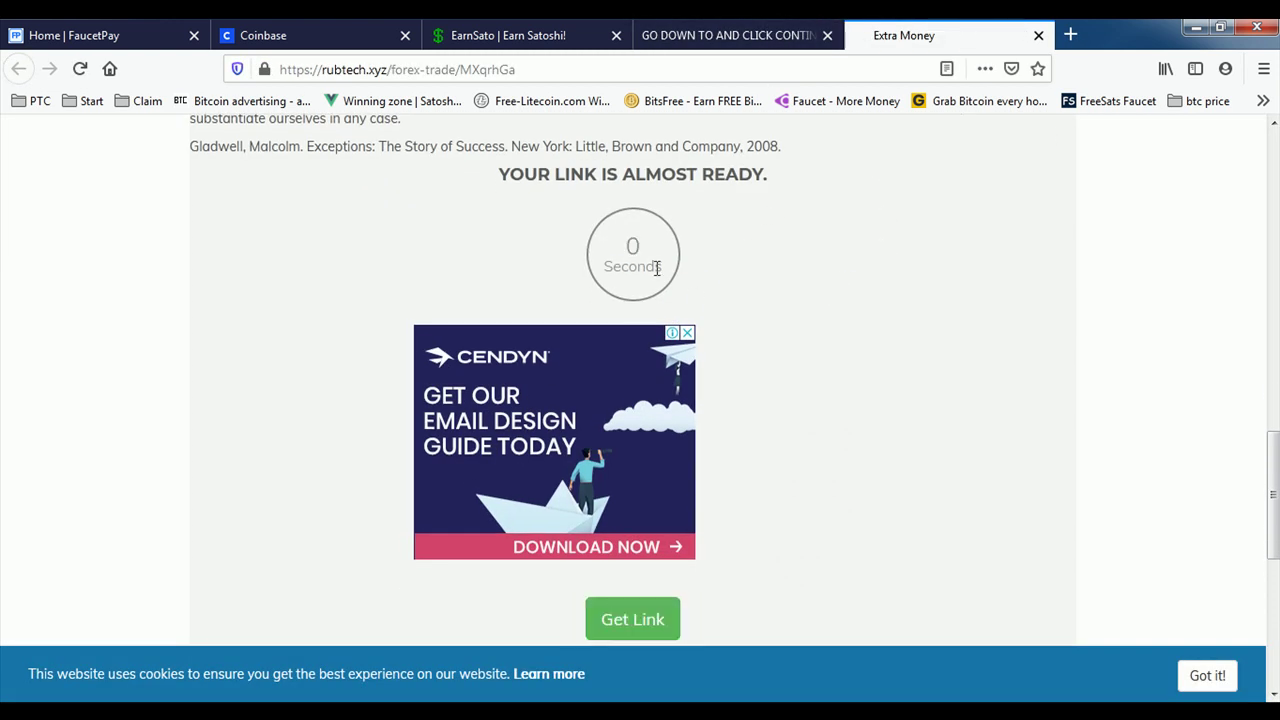
scroll(646, 252, "down", 4)
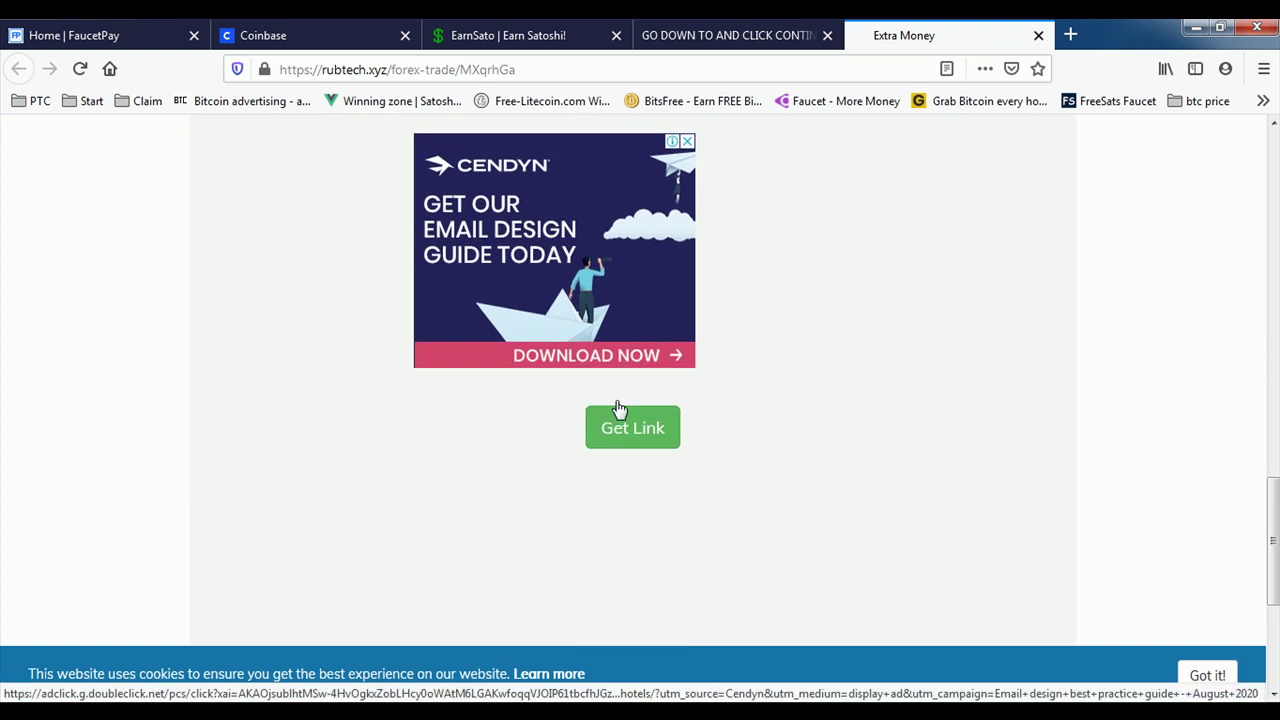
left_click(632, 428)
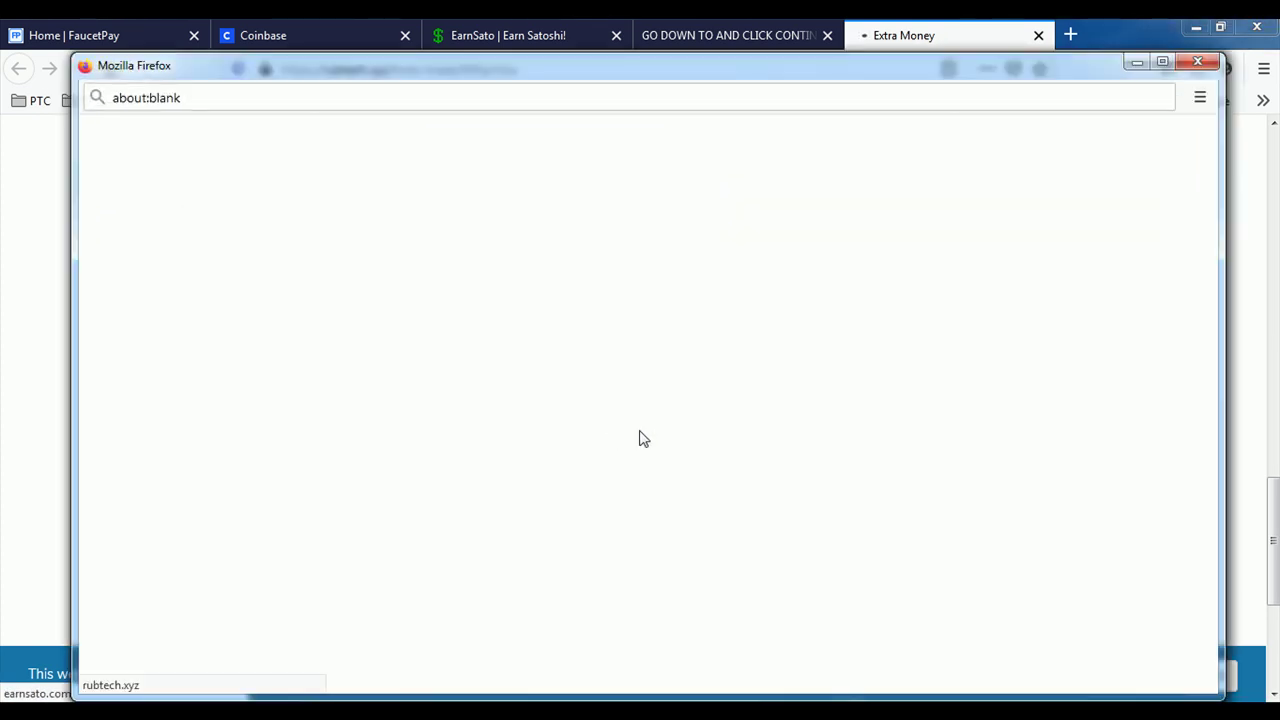
left_click(1203, 60)
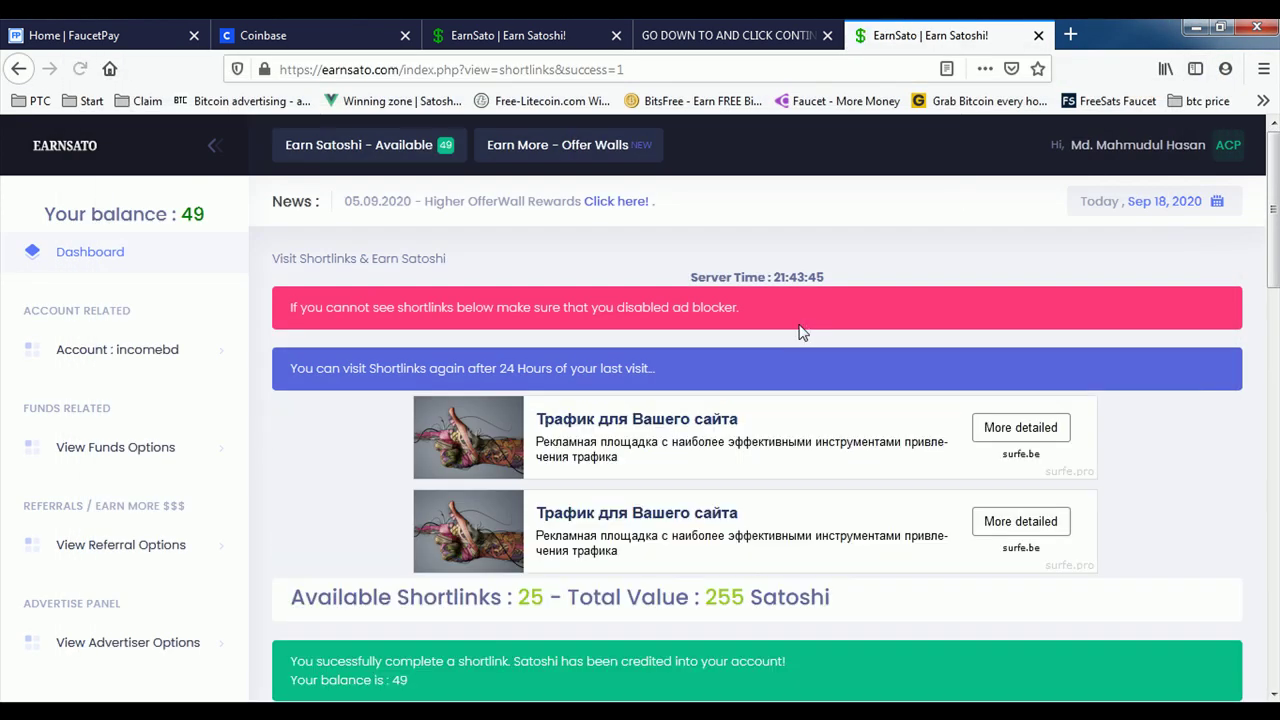
Step: Dismiss the antivirus alert, close the duplicate EarnSato and continue tabs, then start UrlShortx (15 satoshi)
scroll(800, 330, "down", 3)
left_click(903, 191)
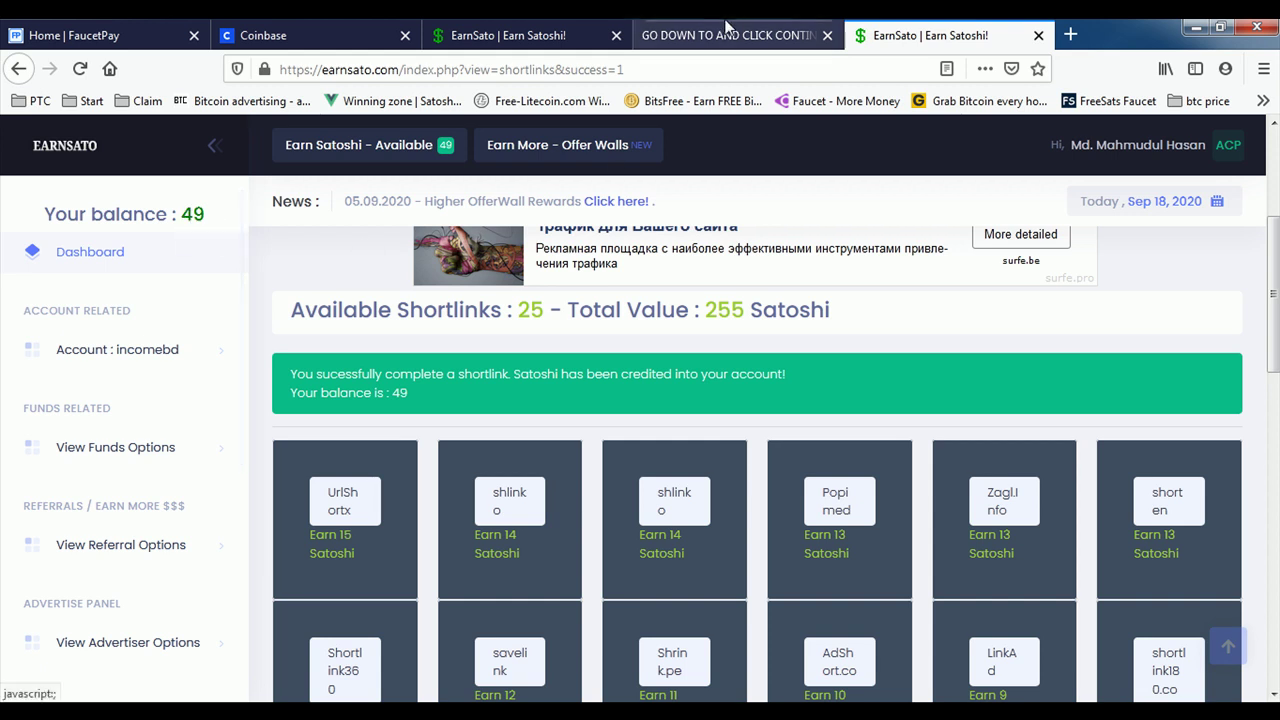
left_click(705, 33)
left_click(515, 30)
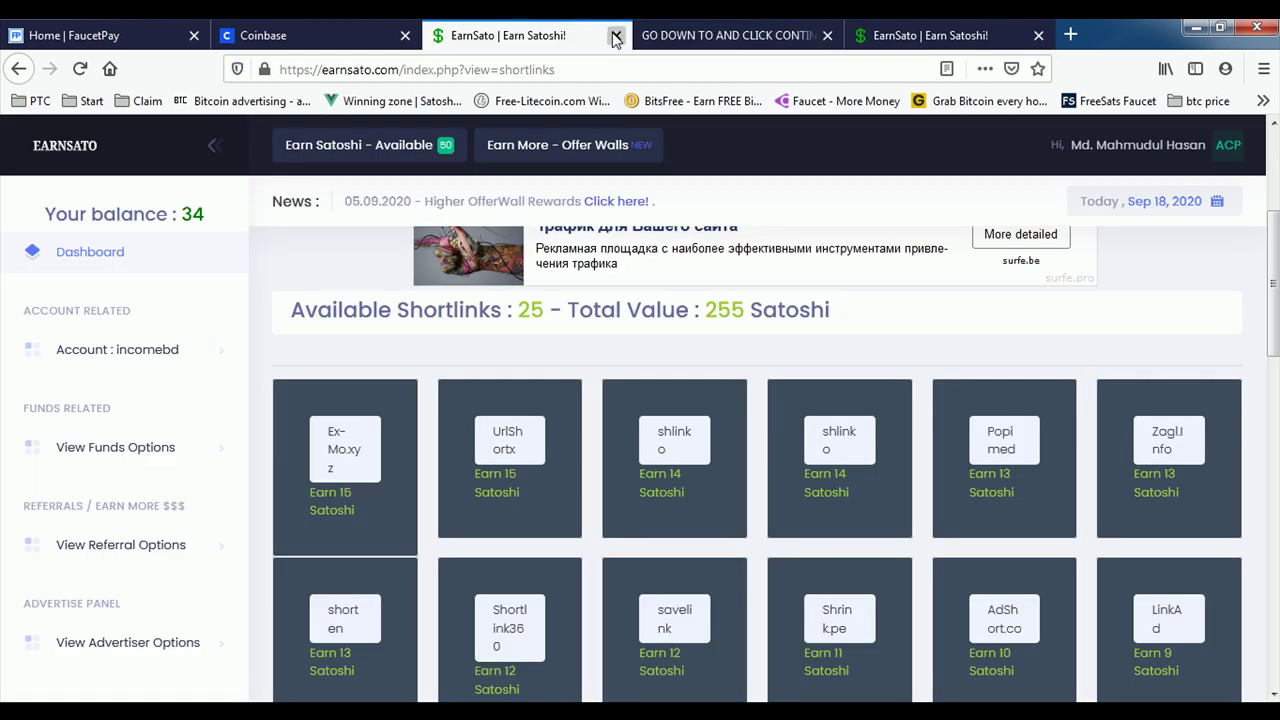
left_click(615, 36)
left_click(615, 36)
scroll(398, 430, "down", 2)
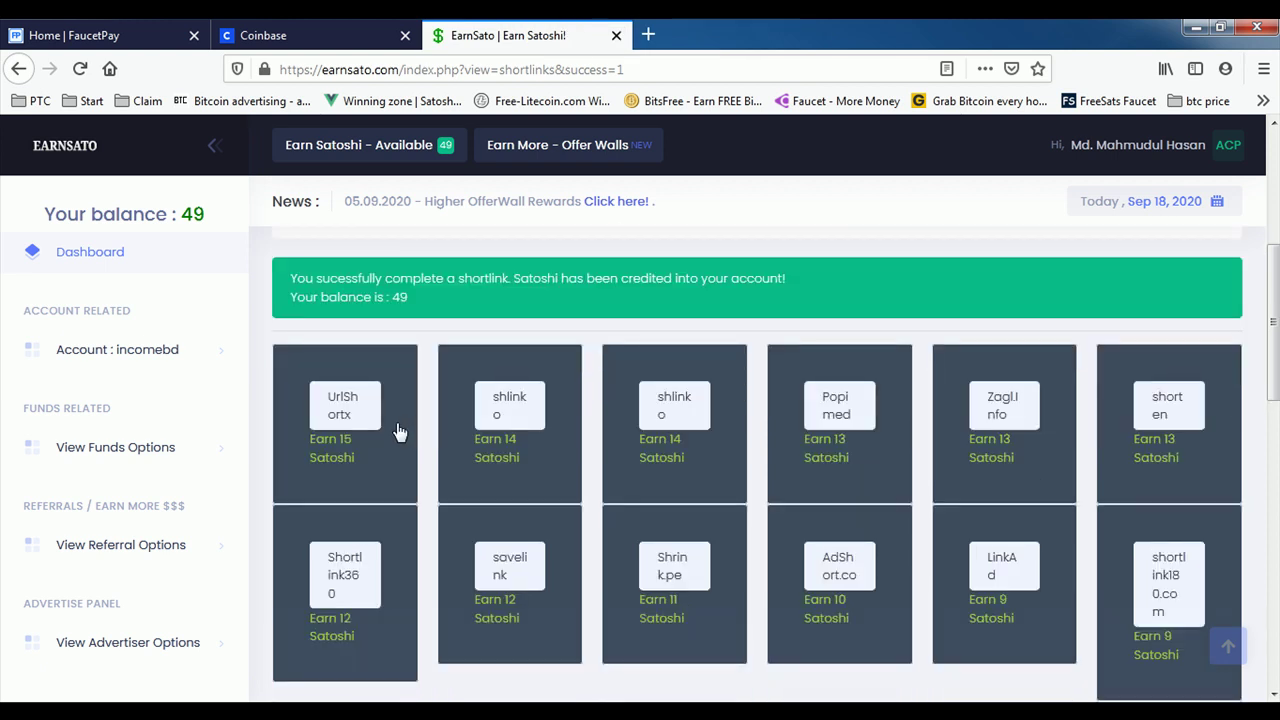
left_click(343, 410)
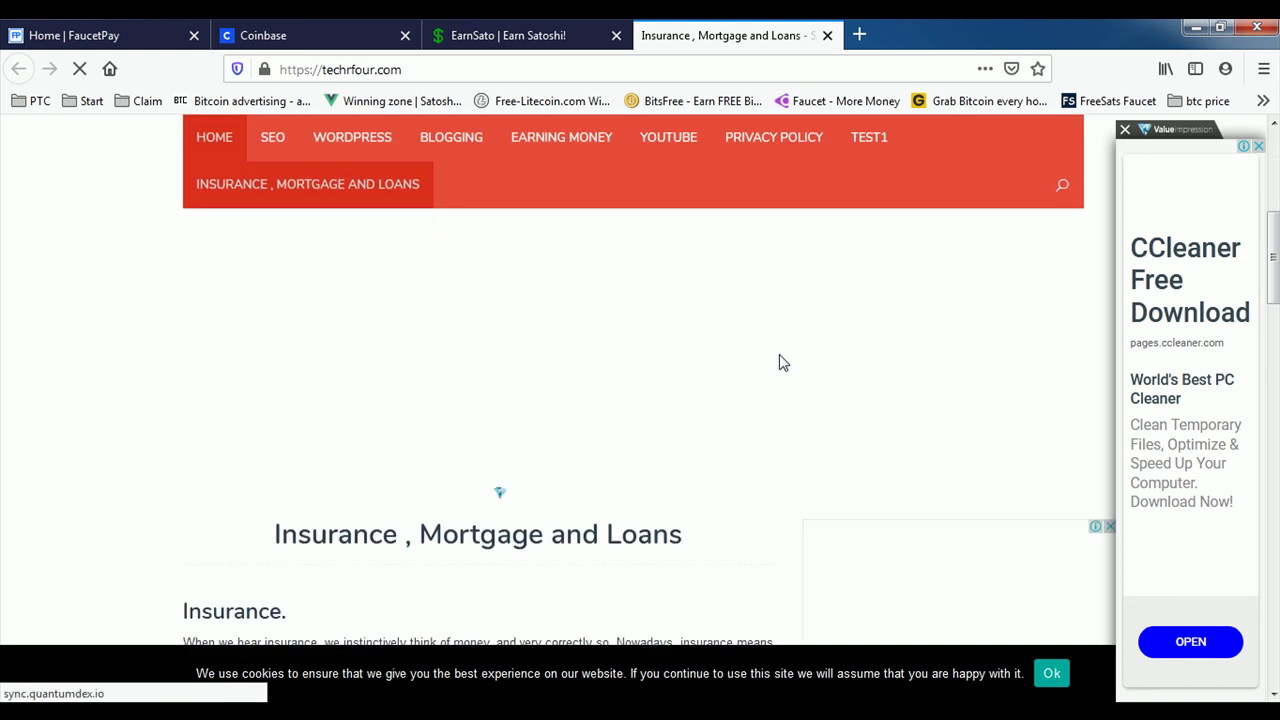
Step: Pass the 'I'm not a robot' and reCAPTCHA checks on the techrfour.com article step
scroll(779, 364, "down", 6)
scroll(779, 366, "up", 4)
scroll(780, 370, "up", 3)
scroll(780, 370, "up", 1)
scroll(777, 369, "down", 3)
scroll(777, 369, "up", 3)
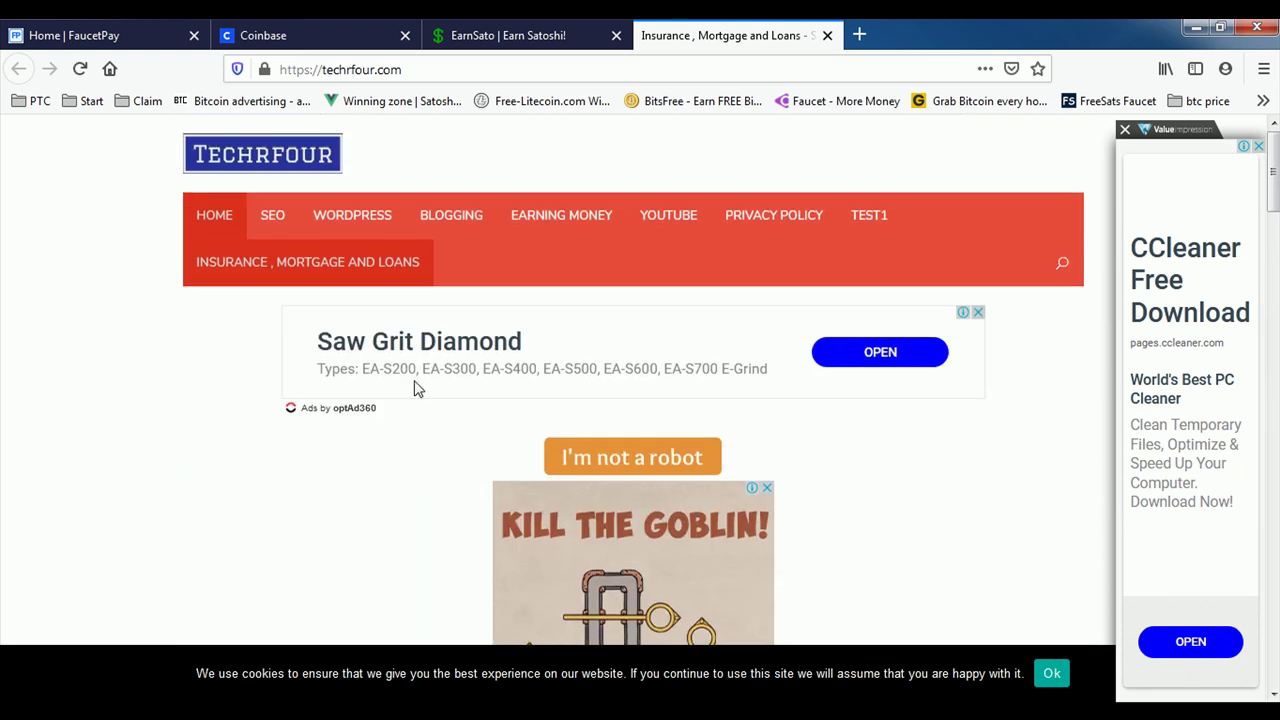
left_click(638, 462)
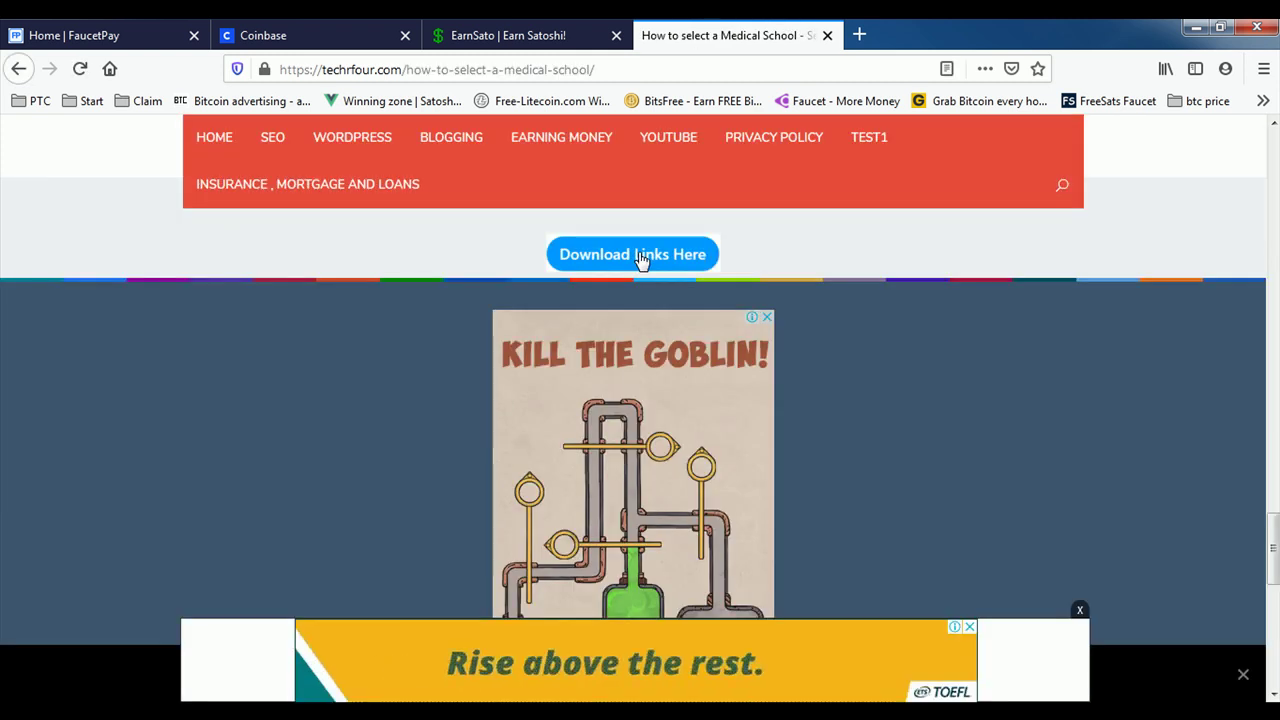
left_click(655, 262)
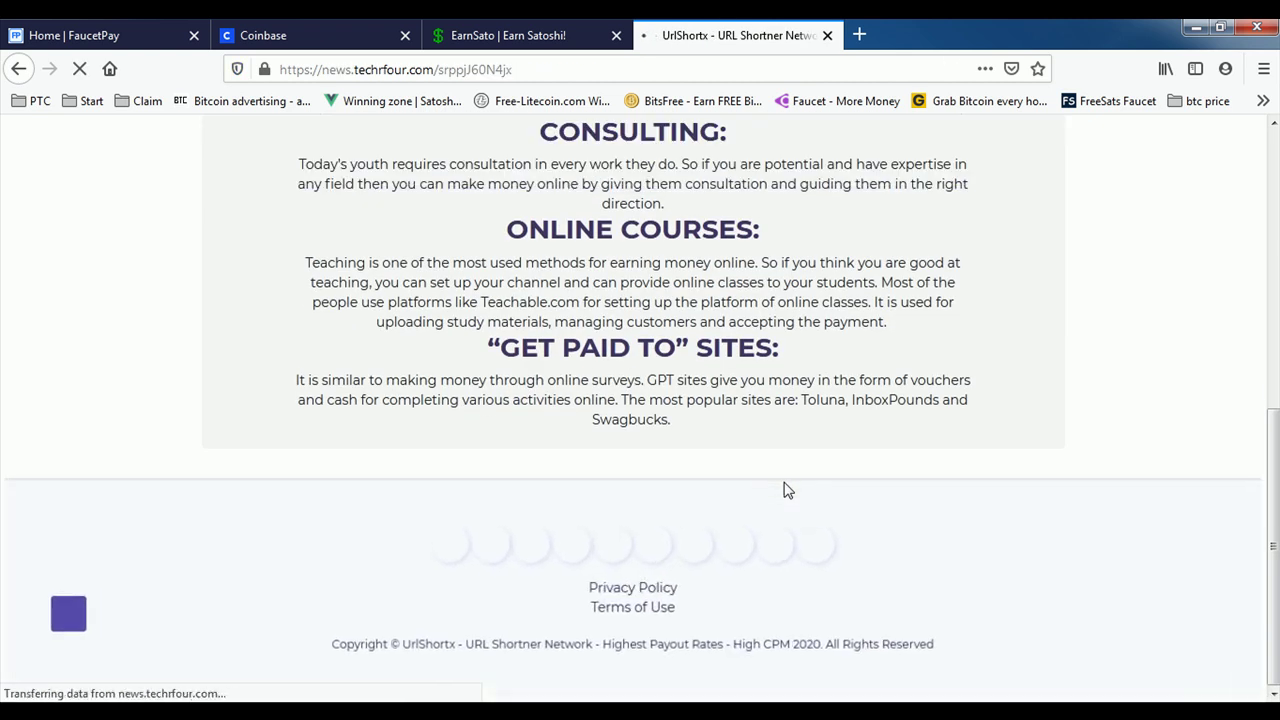
left_click(523, 394)
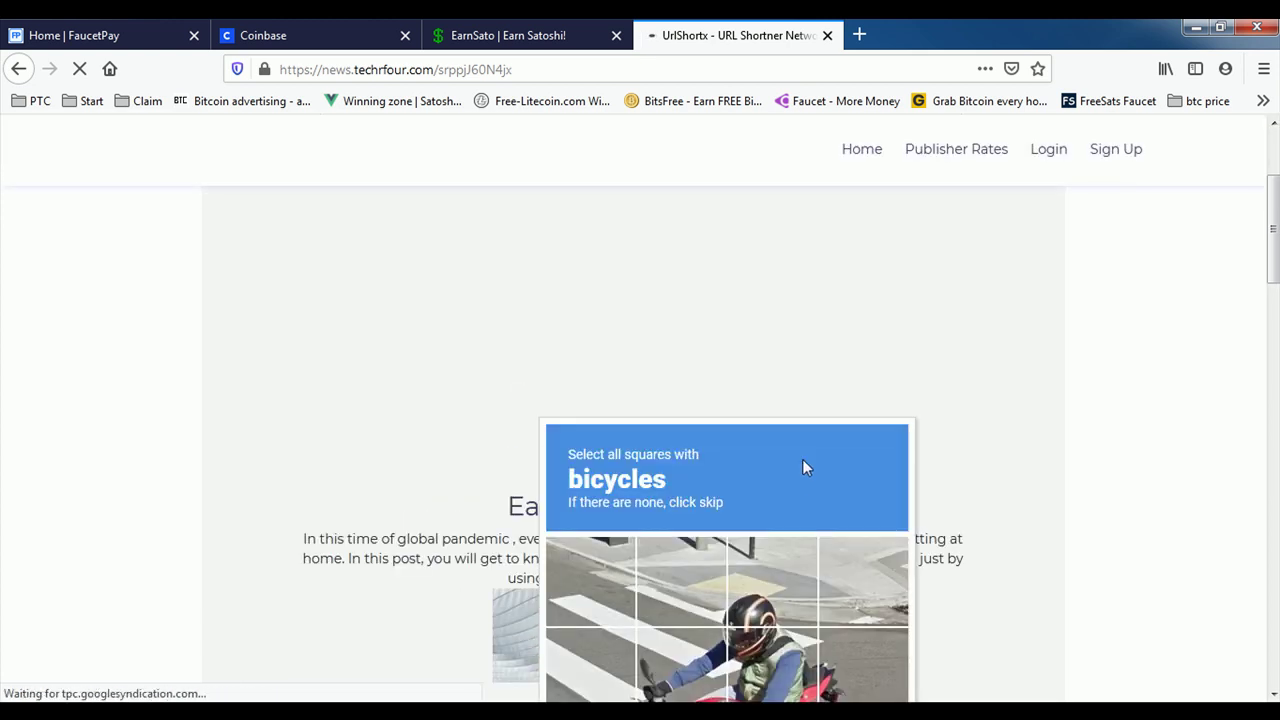
Step: Get the UrlShortx destination link, closing the stray blank tabs and antivirus alert
scroll(880, 515, "down", 10)
scroll(858, 505, "down", 3)
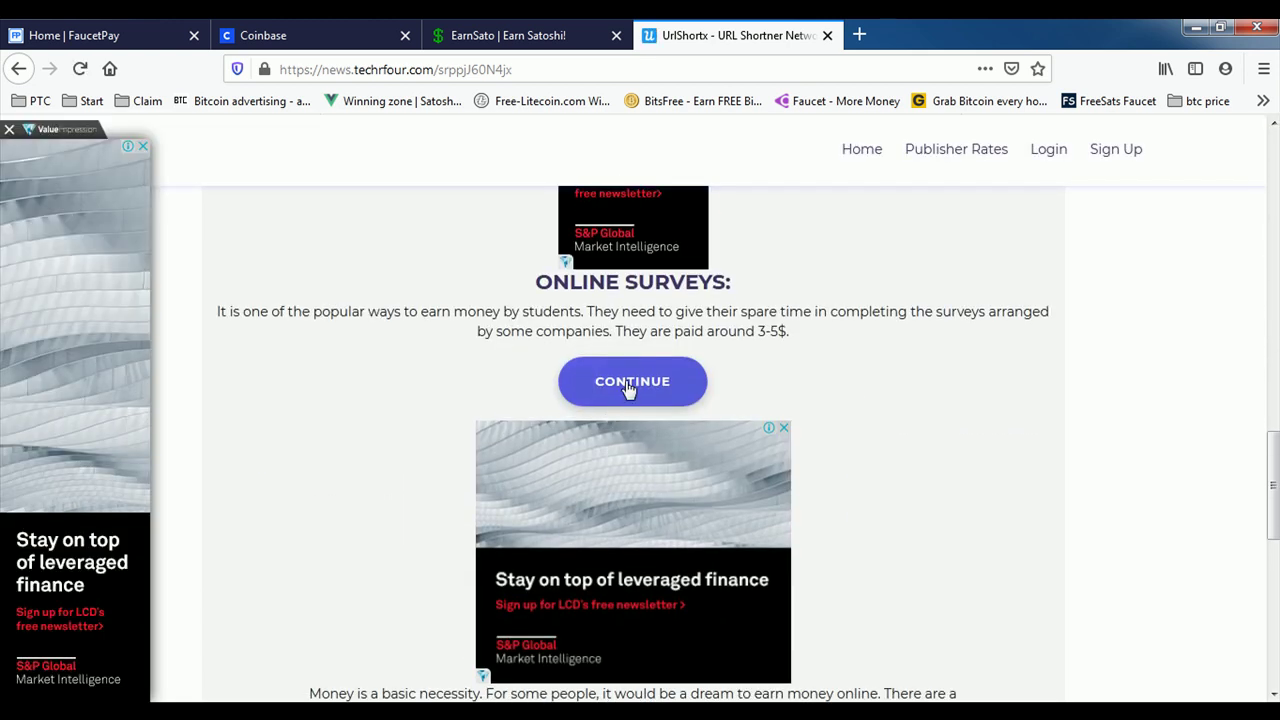
left_click(627, 386)
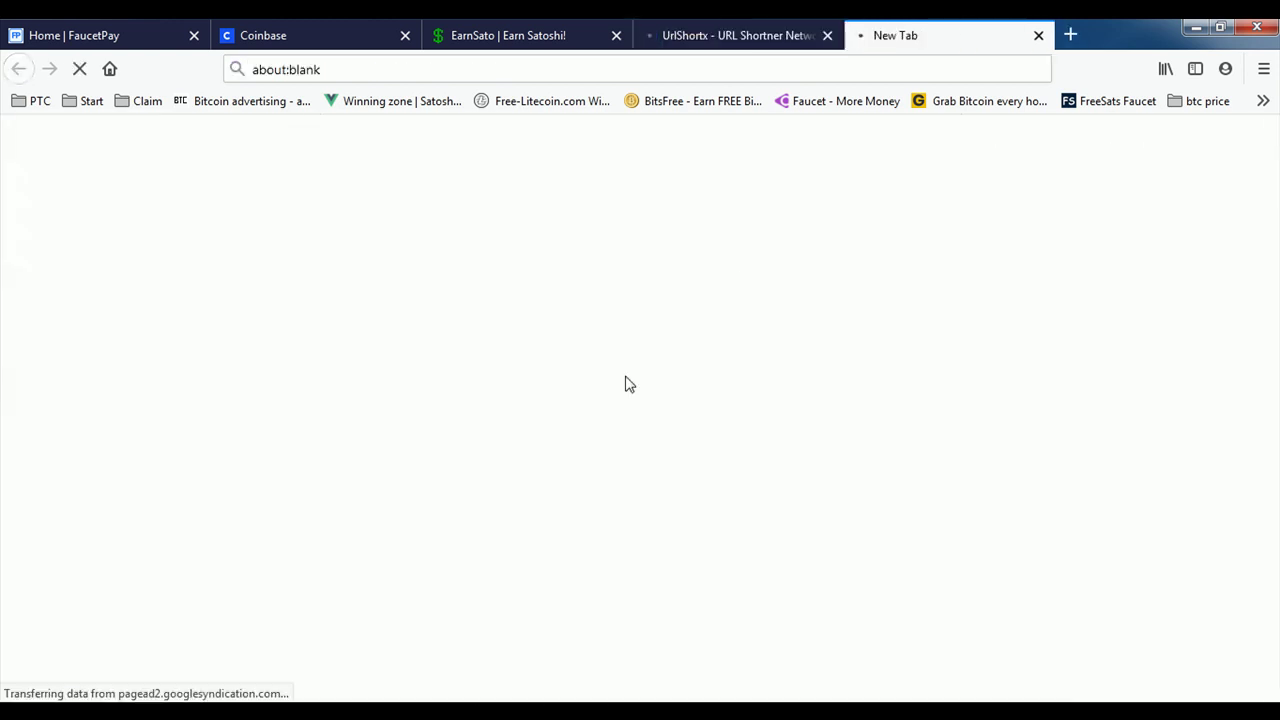
left_click(1038, 37)
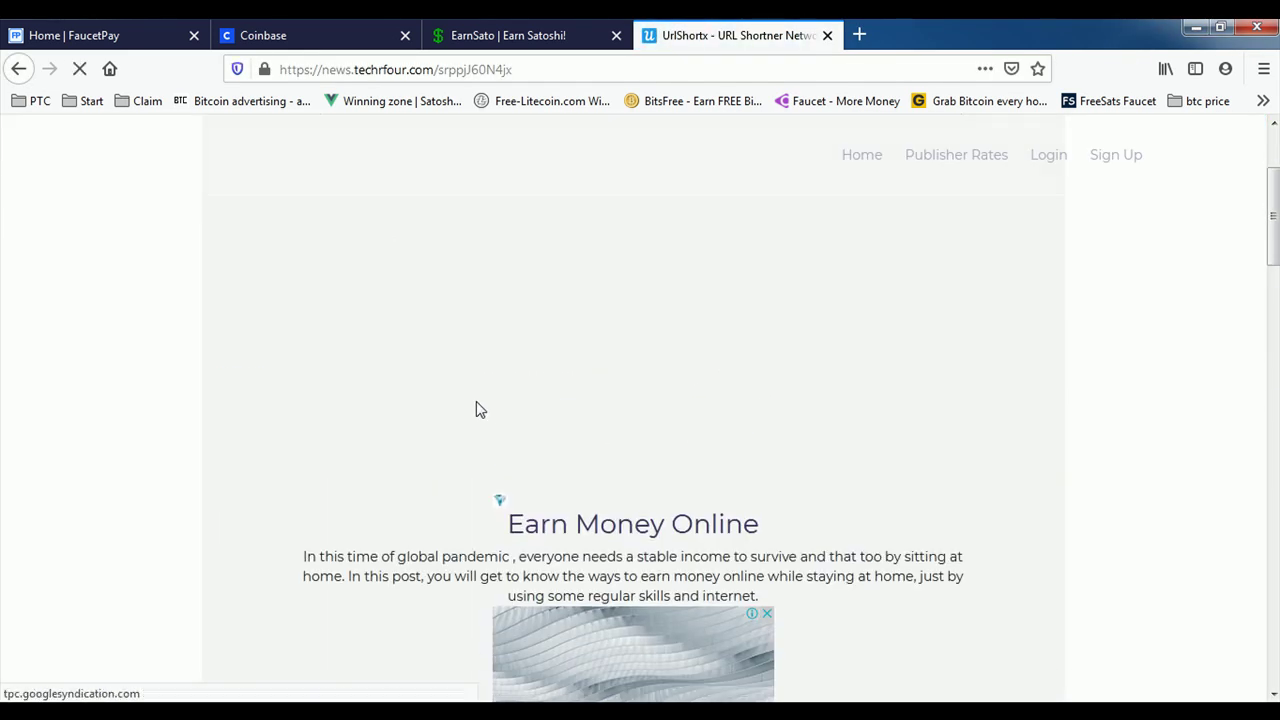
scroll(476, 401, "down", 5)
scroll(343, 281, "down", 8)
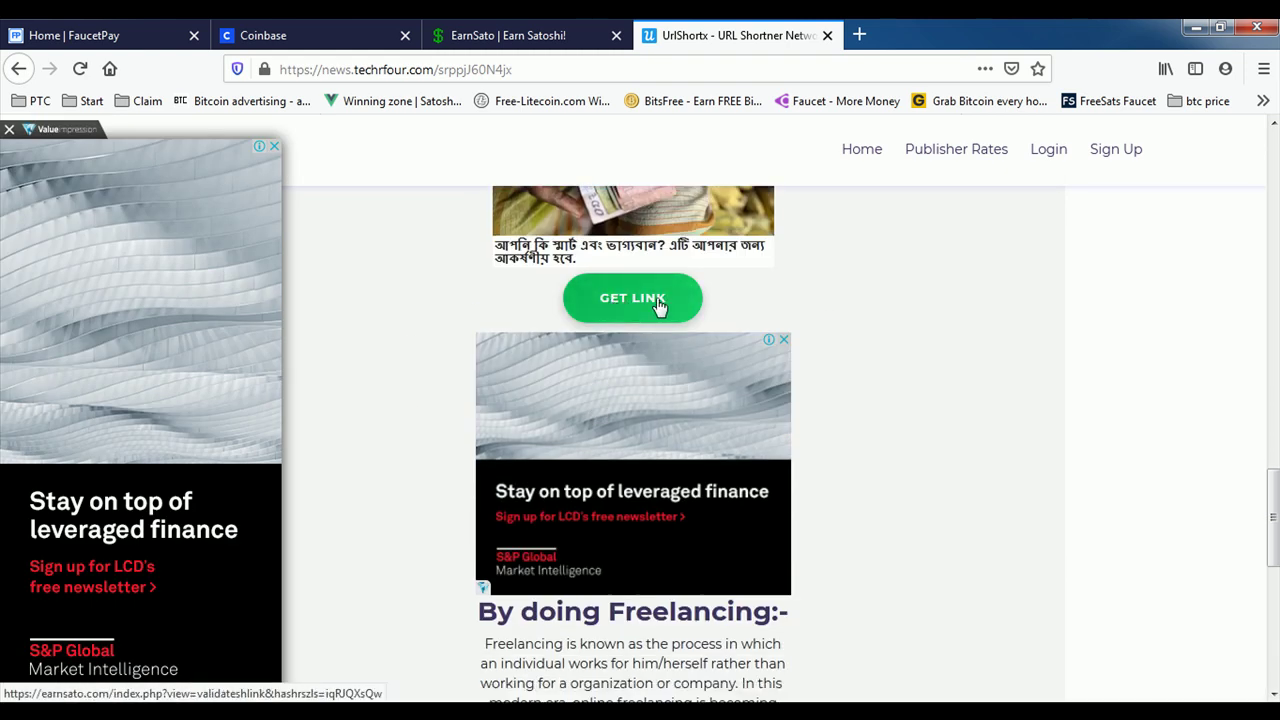
left_click(639, 306)
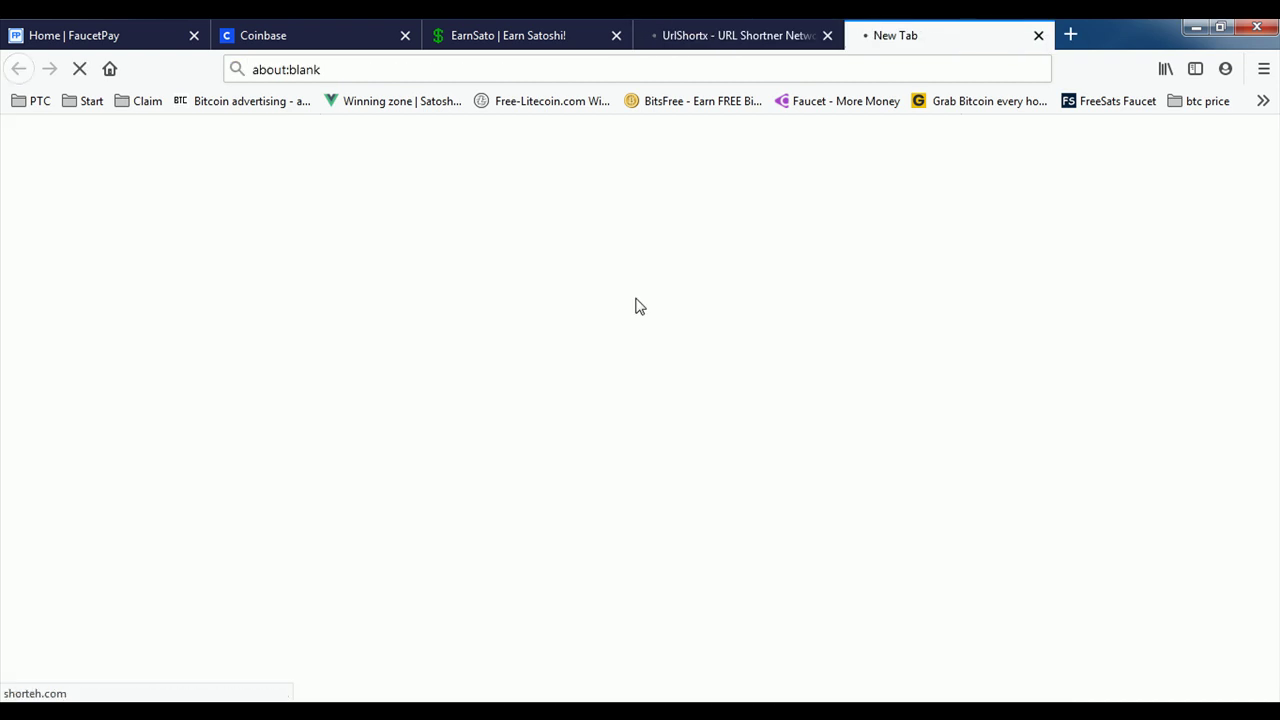
left_click(1038, 35)
left_click(903, 192)
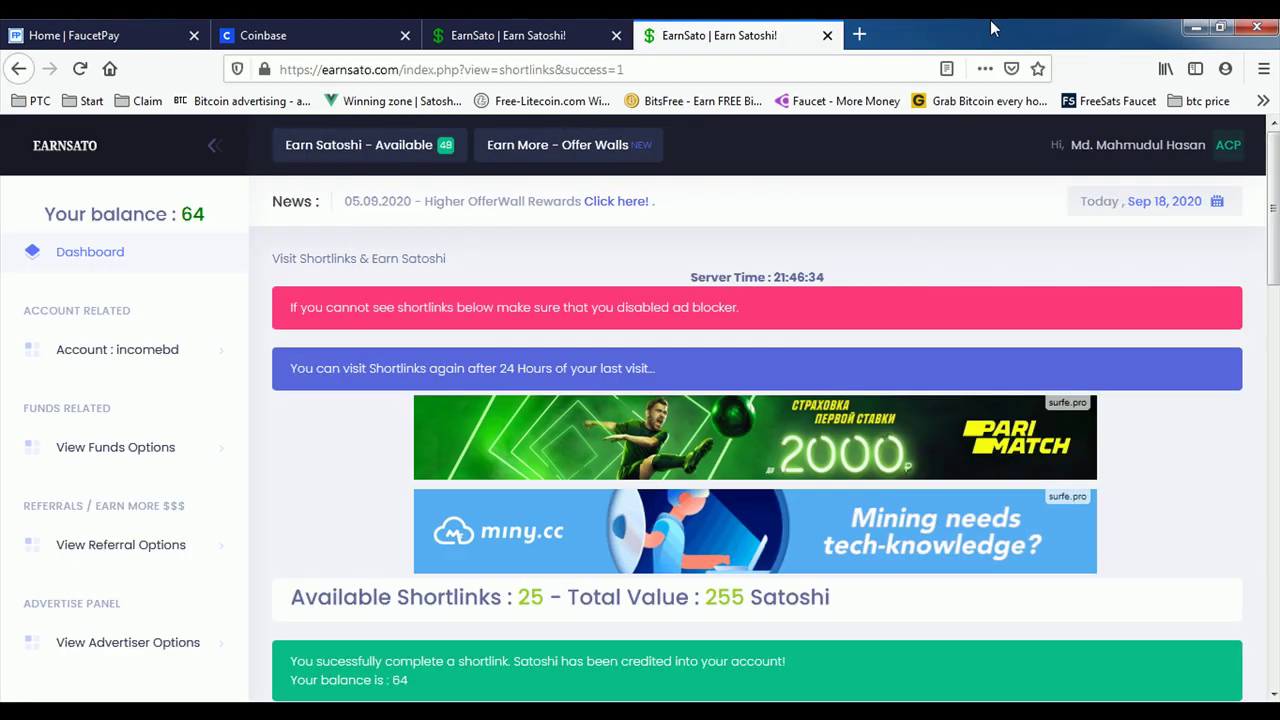
Step: Scroll through the shortlinks list to review the remaining offers
scroll(705, 418, "down", 3)
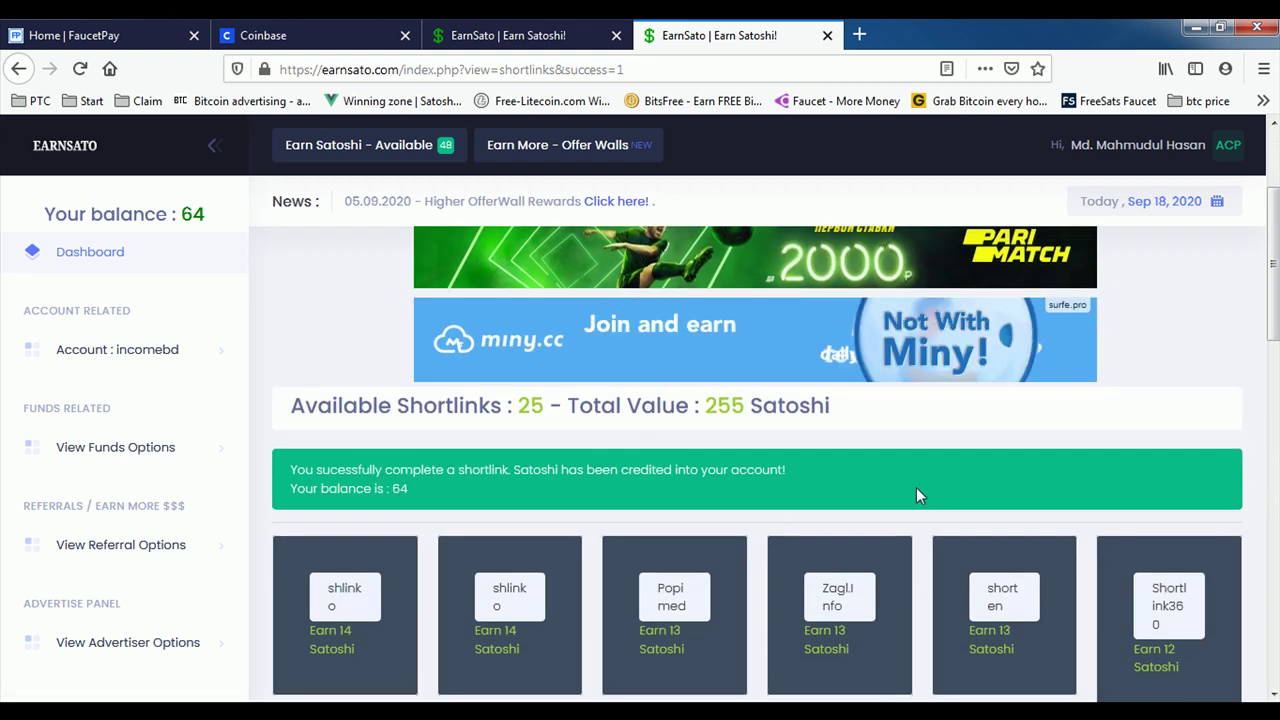
scroll(586, 429, "down", 2)
scroll(180, 237, "up", 5)
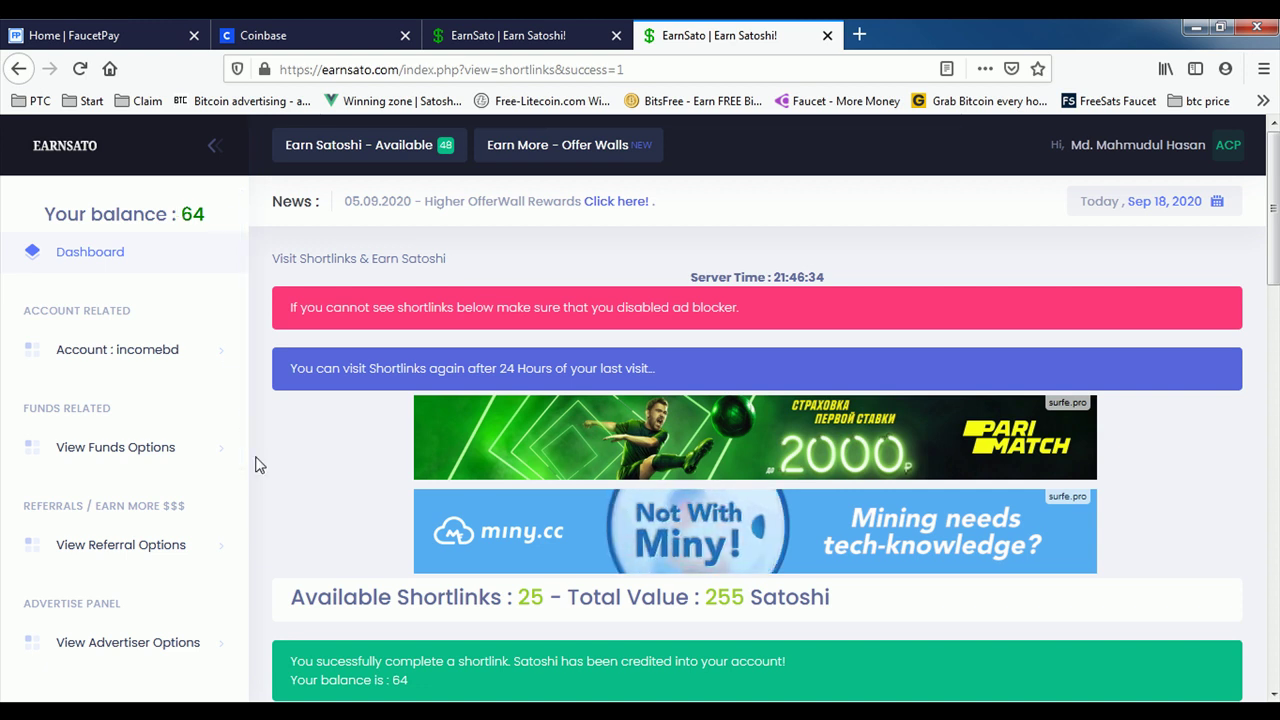
scroll(1023, 417, "down", 10)
scroll(846, 580, "up", 8)
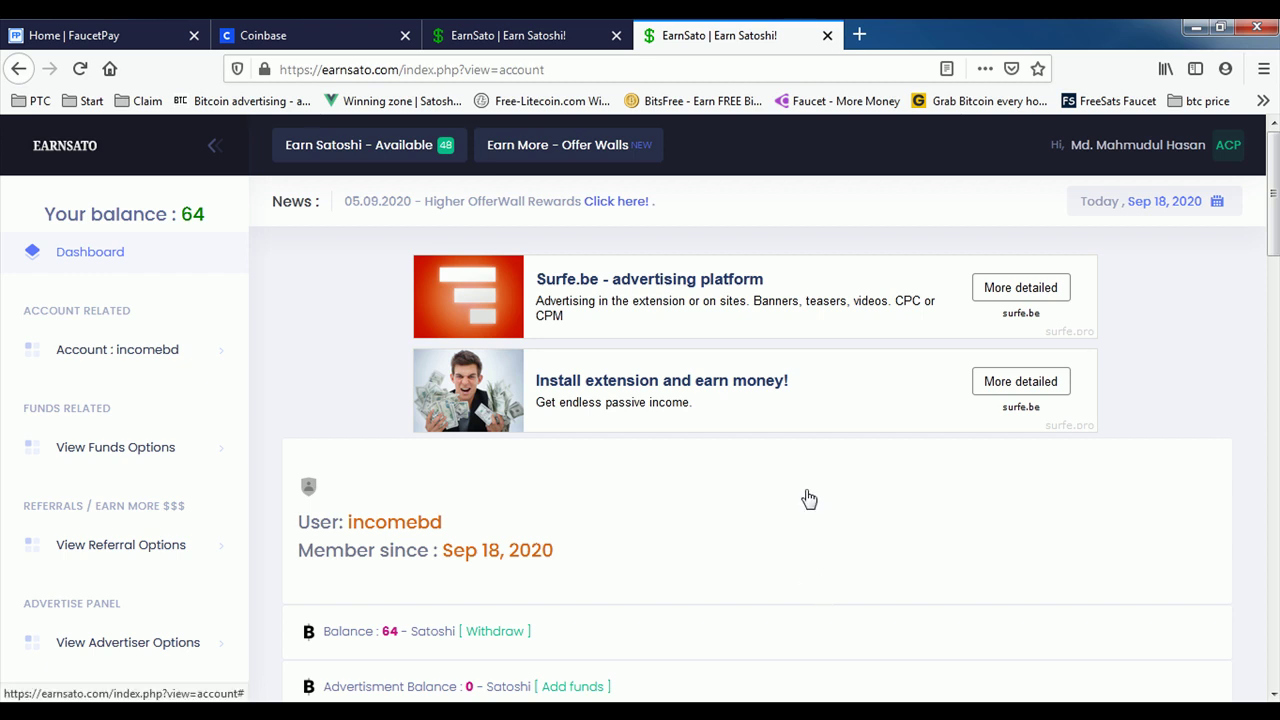
Step: Close the duplicate EarnSato tab and expand Account in the sidebar
left_click(616, 35)
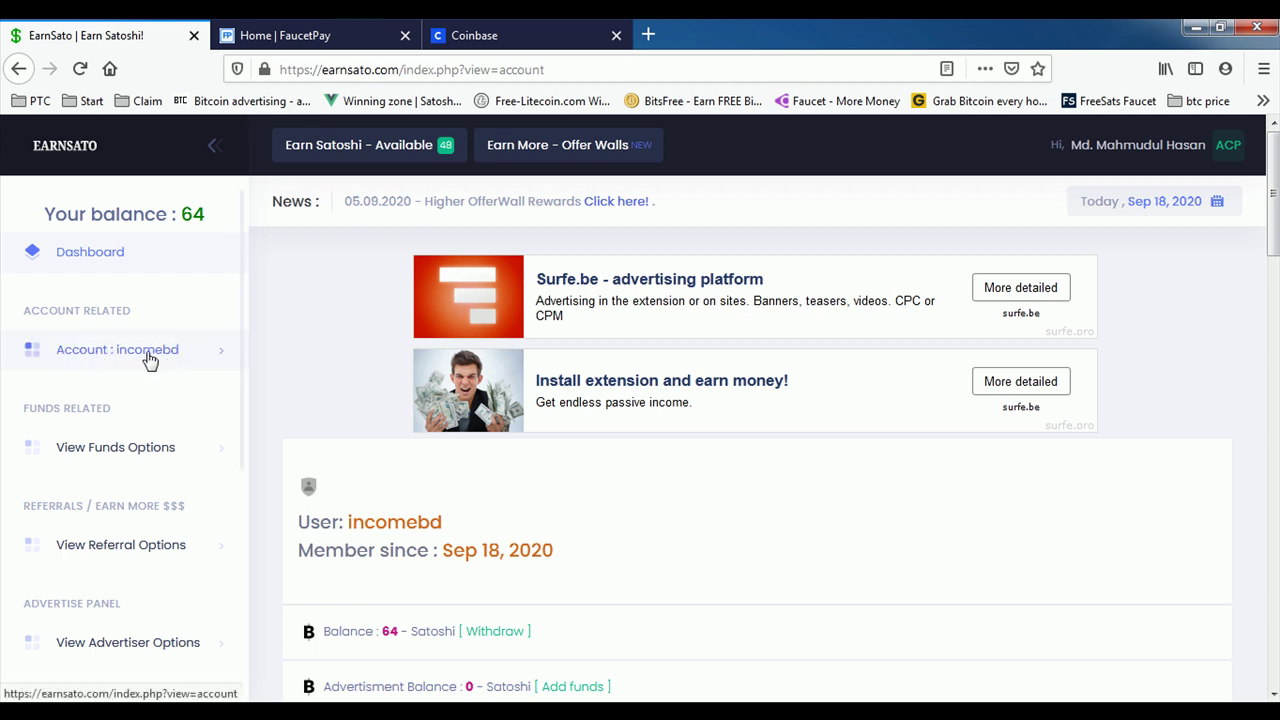
left_click(93, 357)
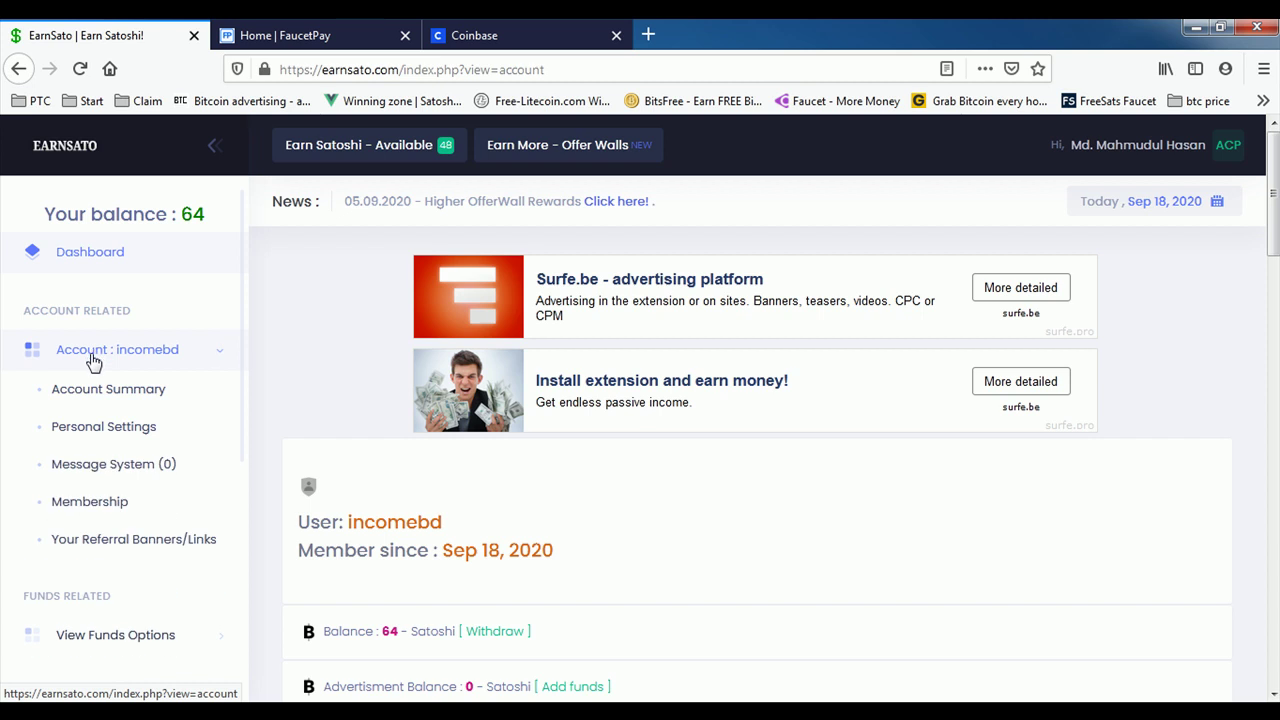
Step: Open Personal Settings, scroll to Payment Method and select the empty FaucetPay.io Bitcoin Address field
left_click(110, 428)
scroll(530, 500, "down", 3)
scroll(600, 440, "down", 2)
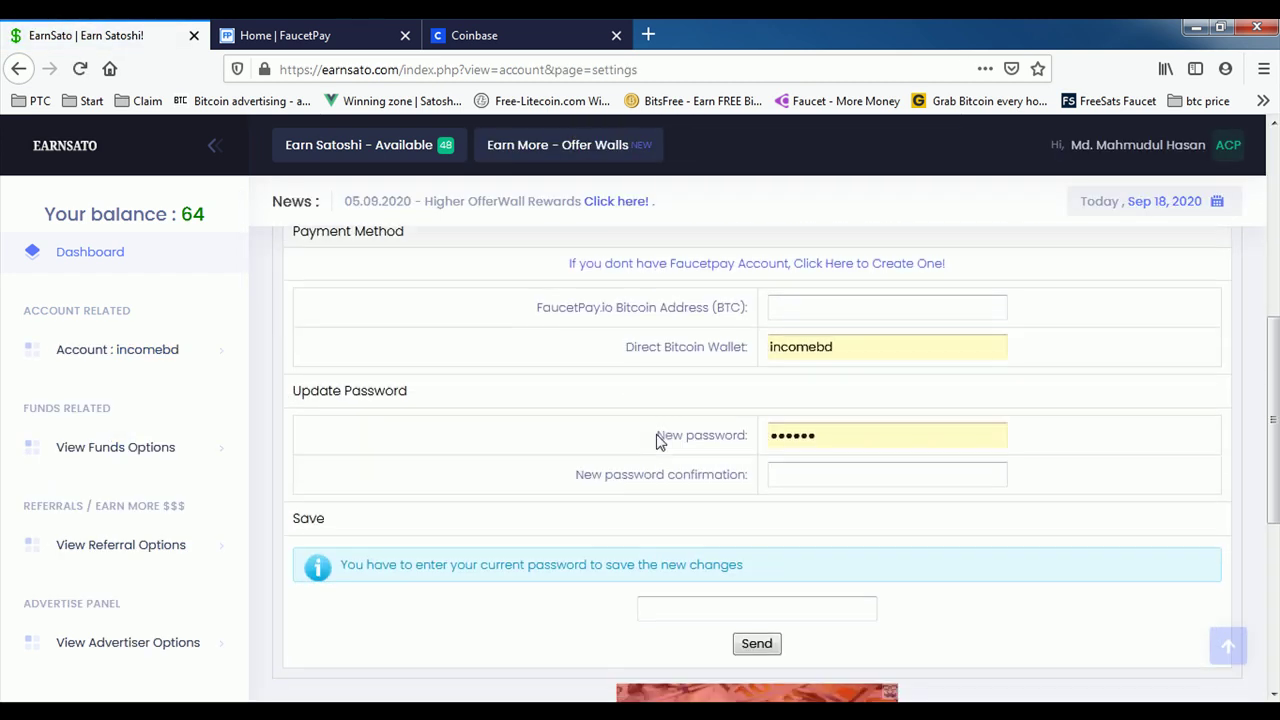
scroll(520, 454, "up", 2)
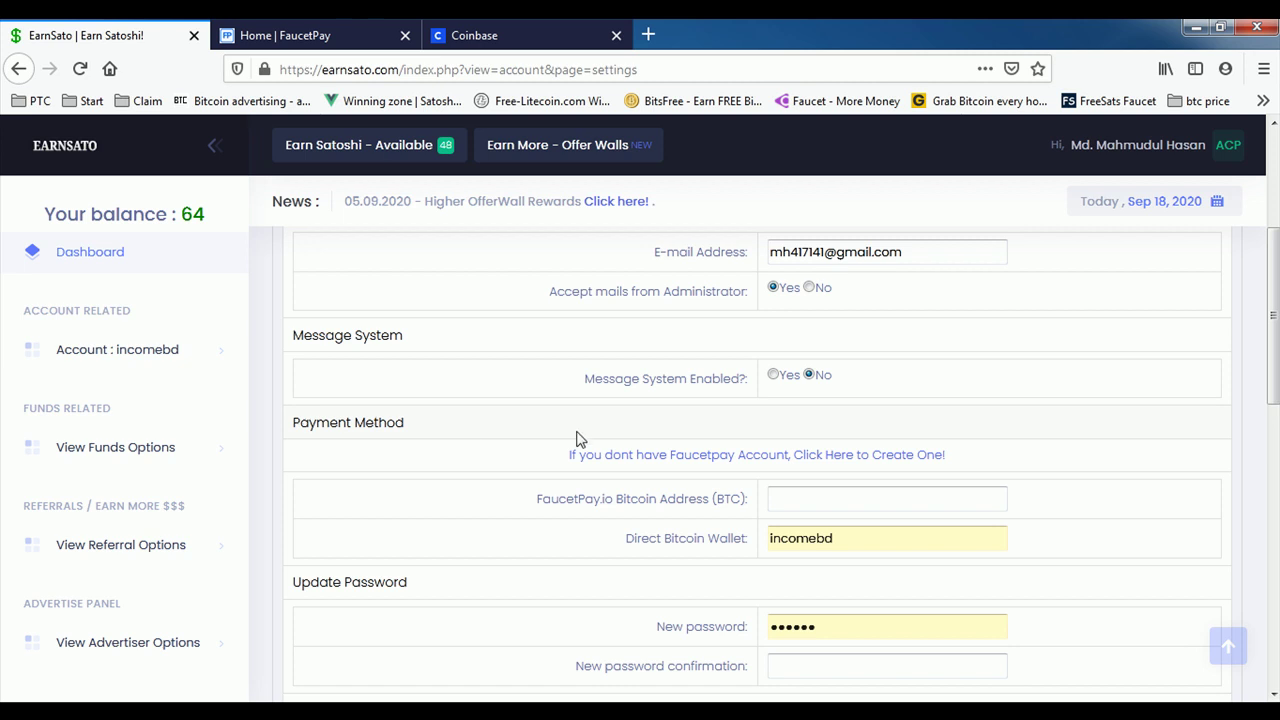
scroll(814, 457, "down", 1)
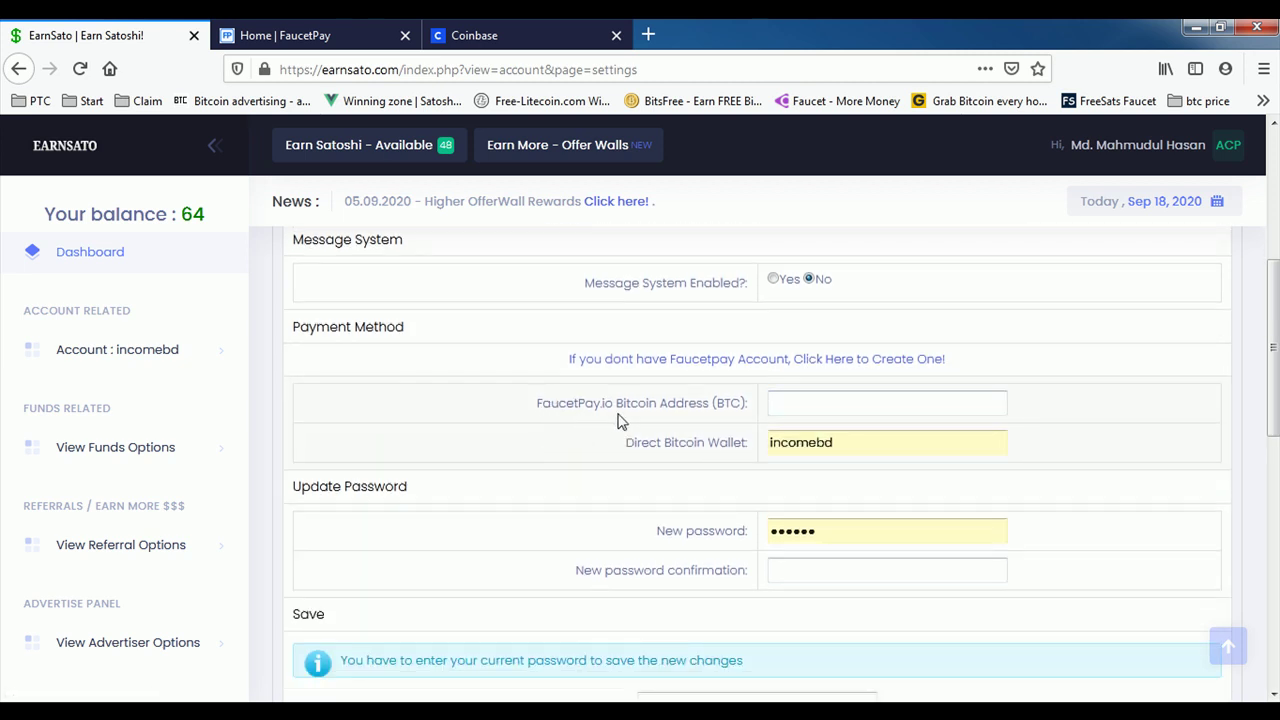
left_click(780, 407)
Step: Copy the BTC deposit address from FaucetPay's user dashboard Deposit page
left_click(310, 32)
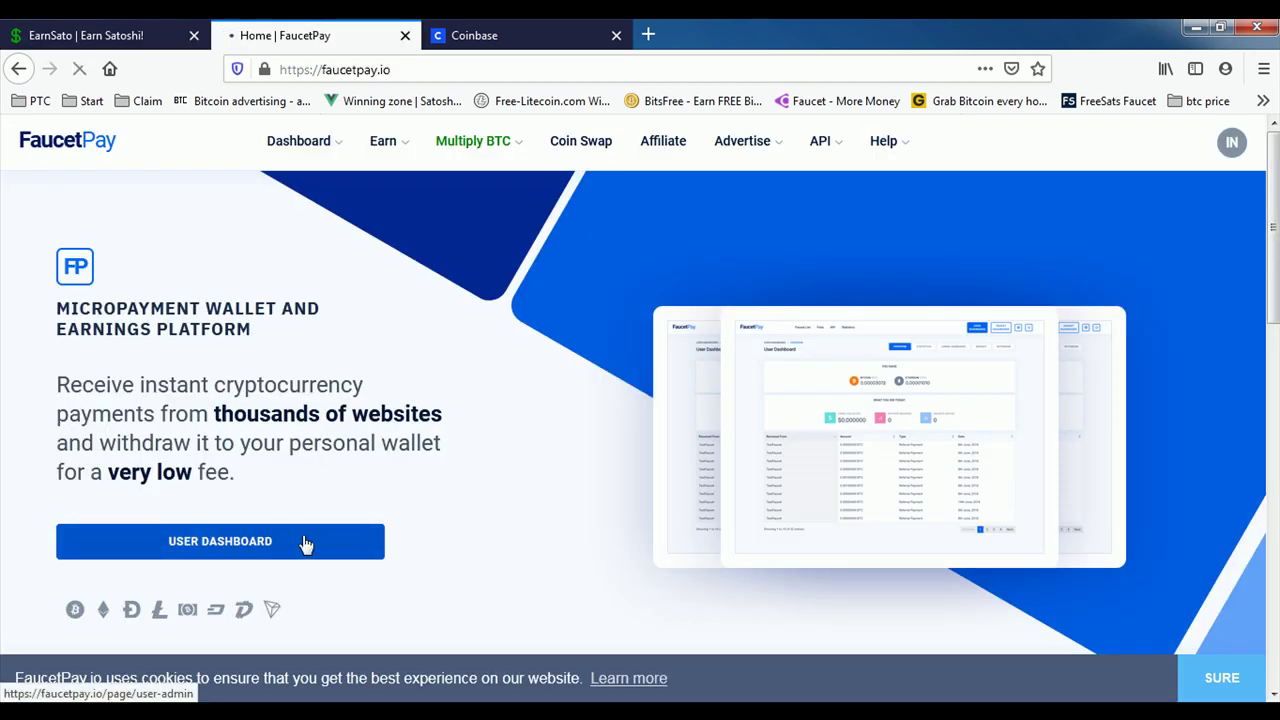
left_click(306, 543)
left_click(945, 228)
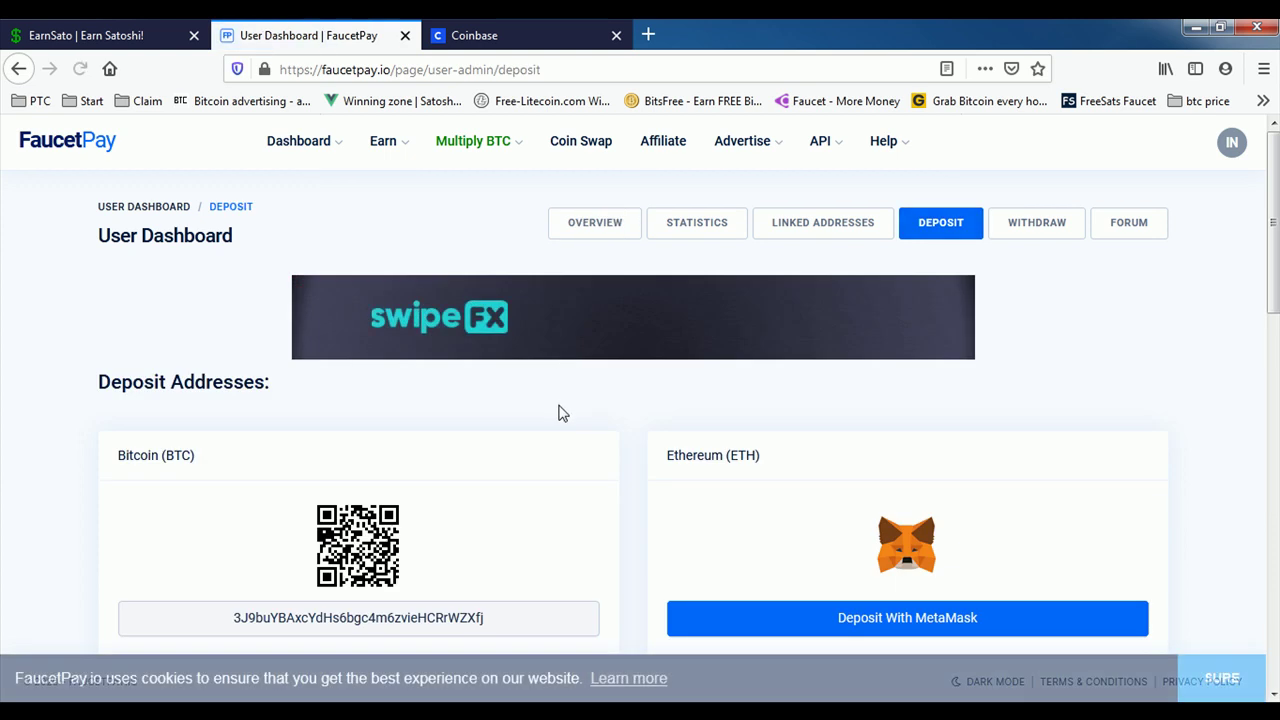
scroll(563, 411, "down", 2)
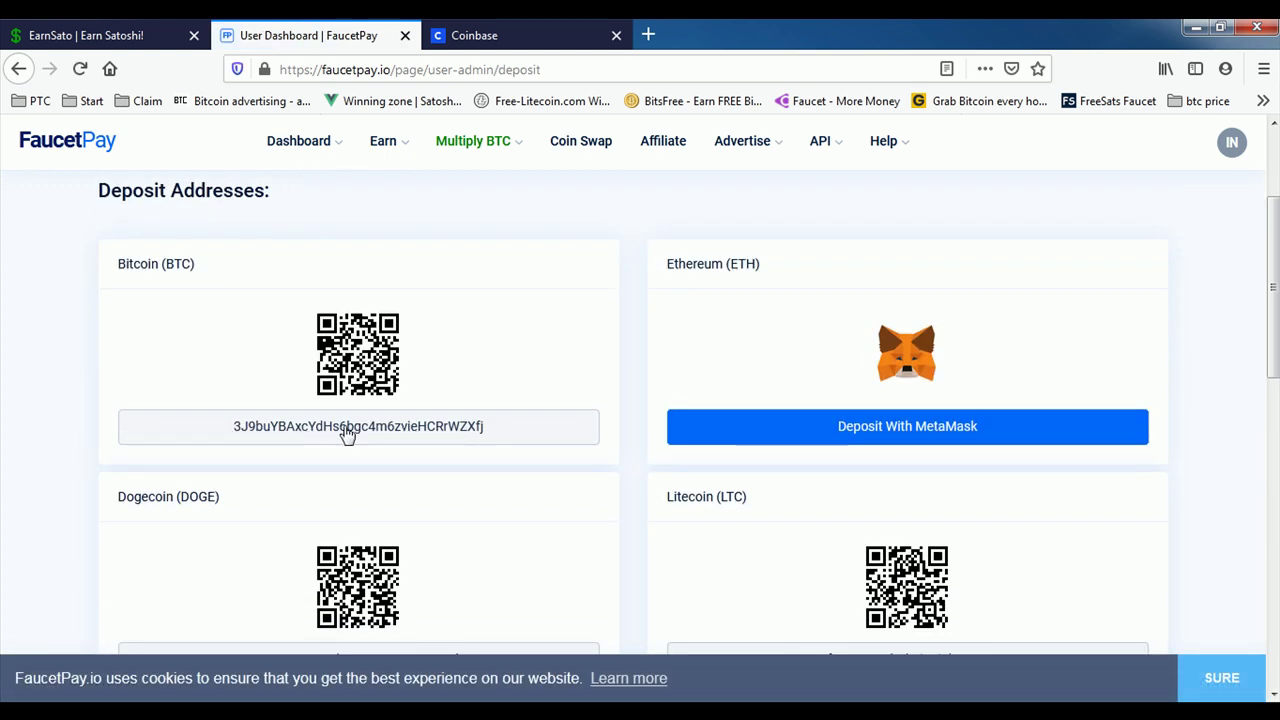
left_click(370, 433)
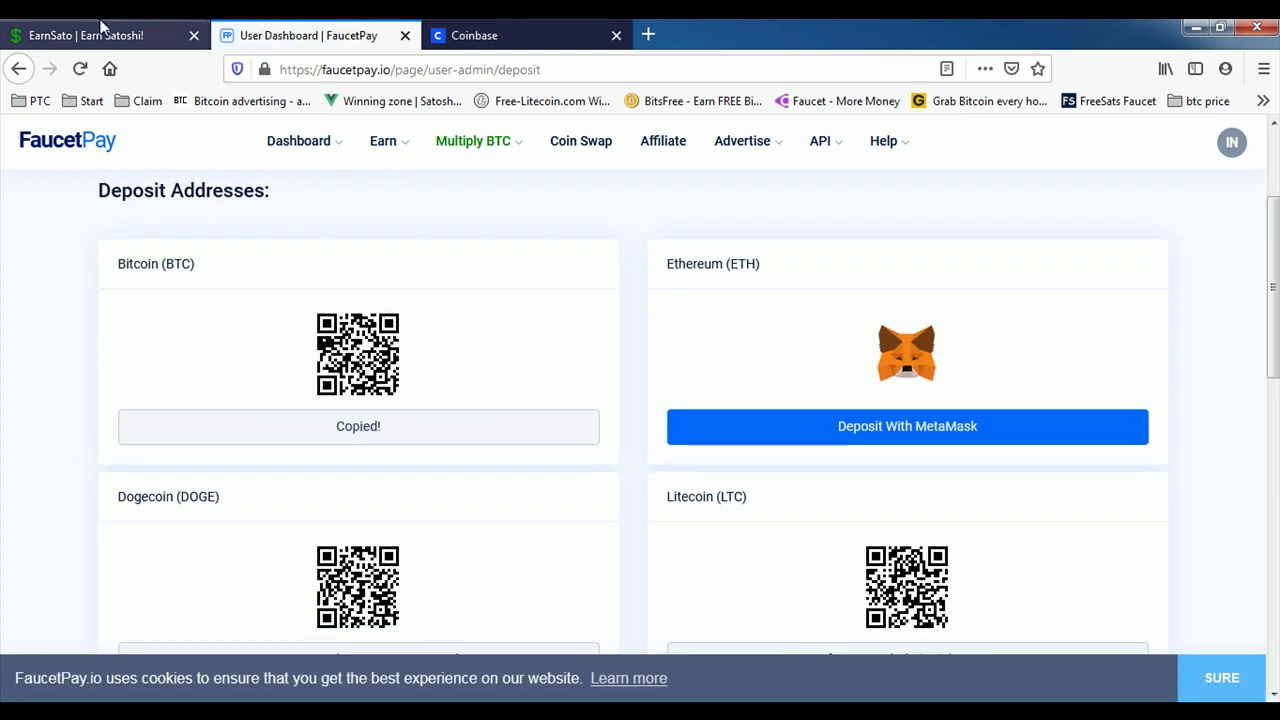
Step: Return to EarnSato settings and right-click the FaucetPay.io Bitcoin Address field
left_click(100, 33)
left_click(811, 400)
right_click(813, 401)
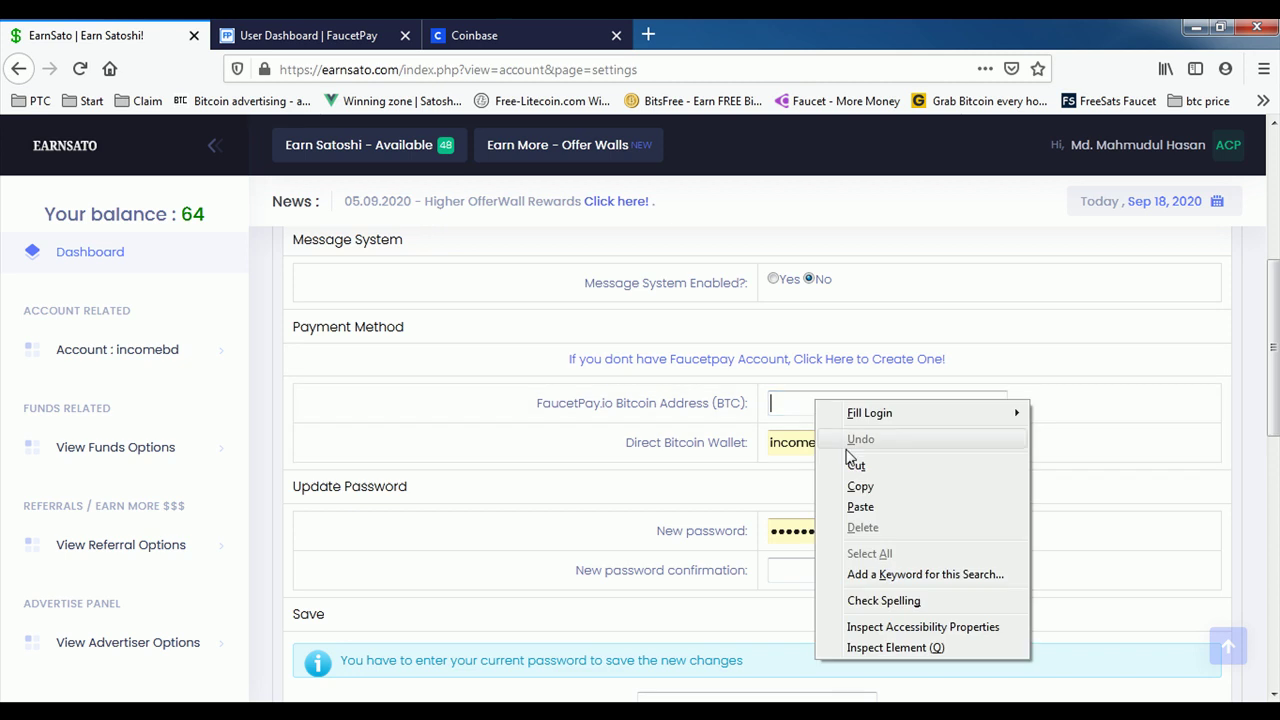
Step: Paste the copied Bitcoin address into the FaucetPay.io Bitcoin Address field
left_click(860, 506)
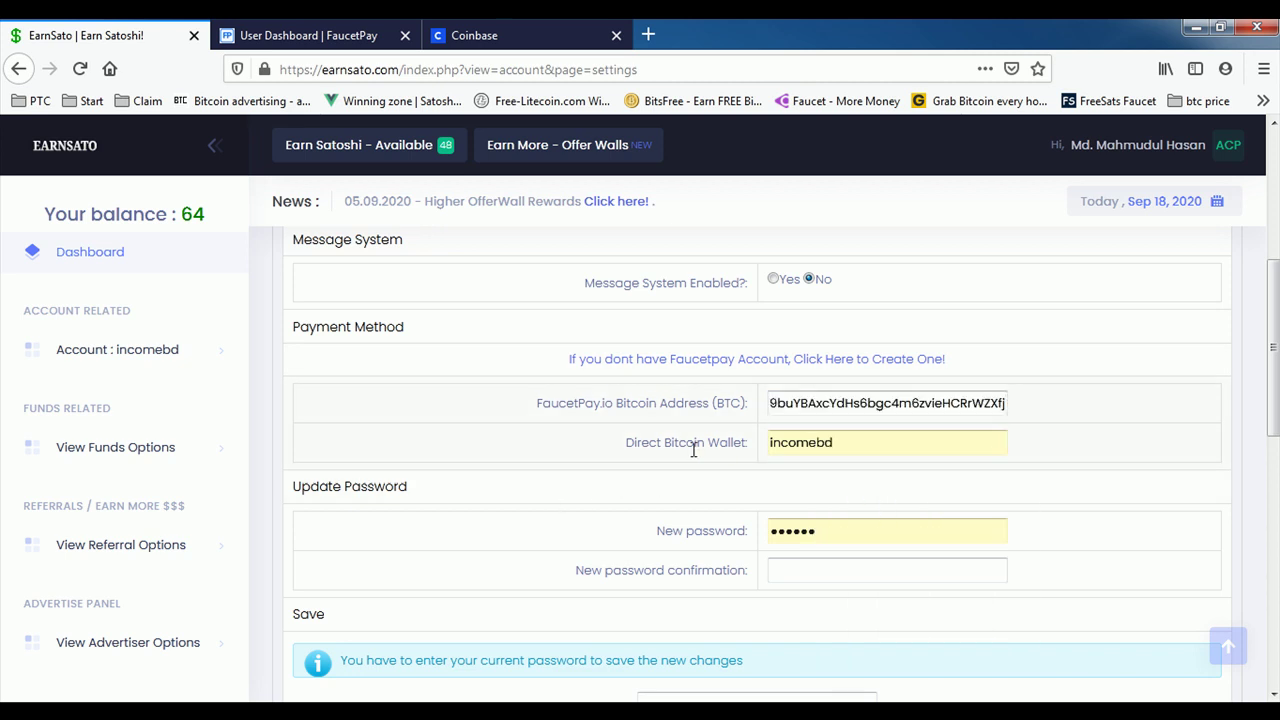
left_click(474, 30)
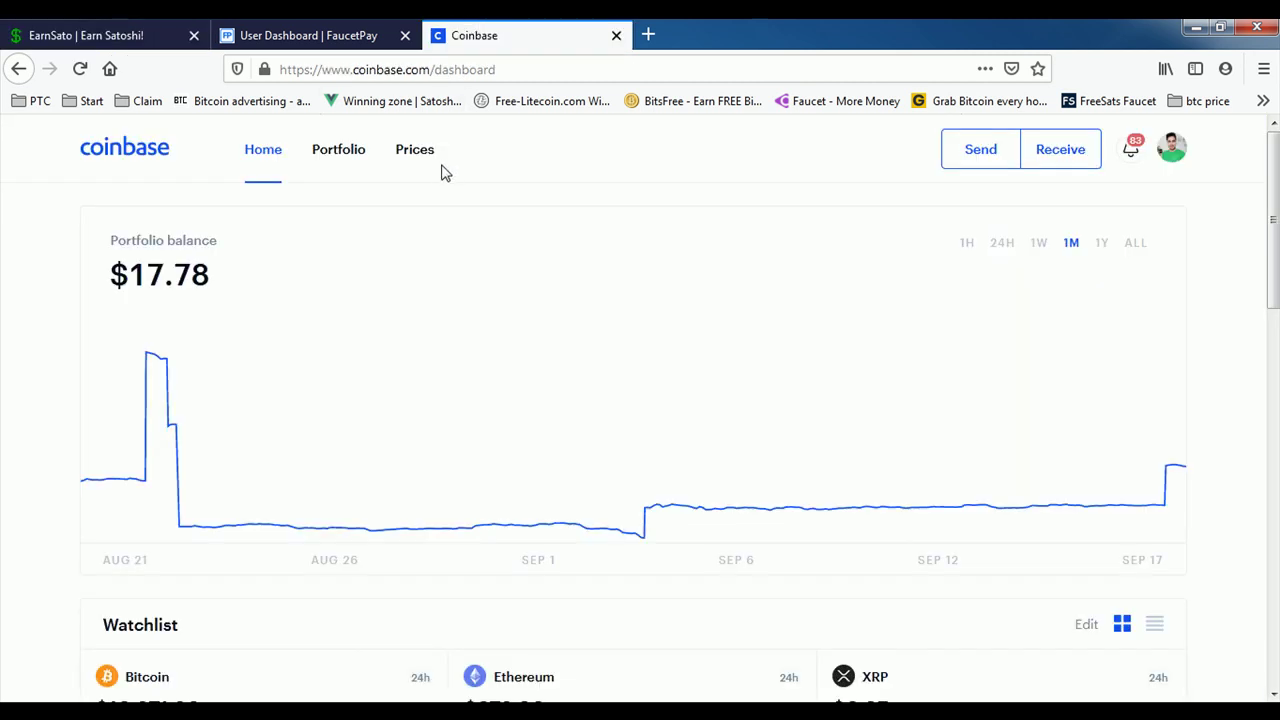
left_click(133, 30)
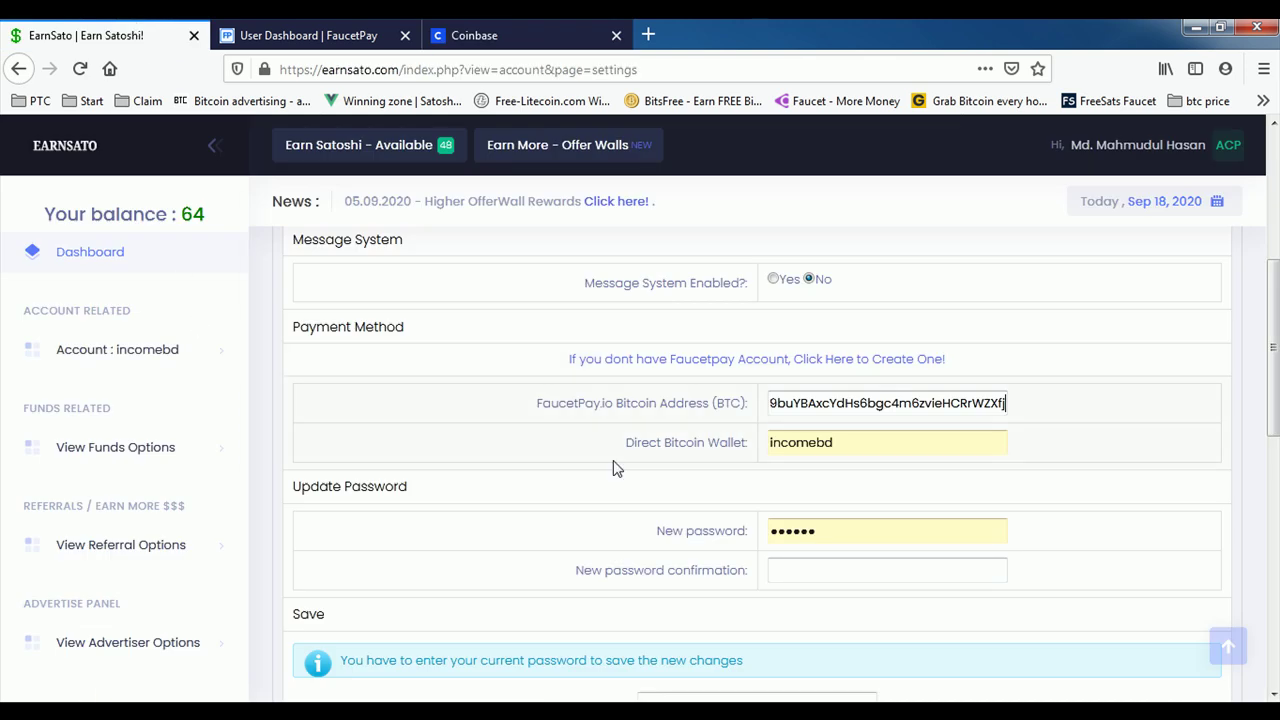
Step: Select and delete the text in the Direct Bitcoin Wallet field
left_click(851, 444)
left_click(848, 445)
left_click_drag(843, 445, 766, 442)
key("BackSpace")
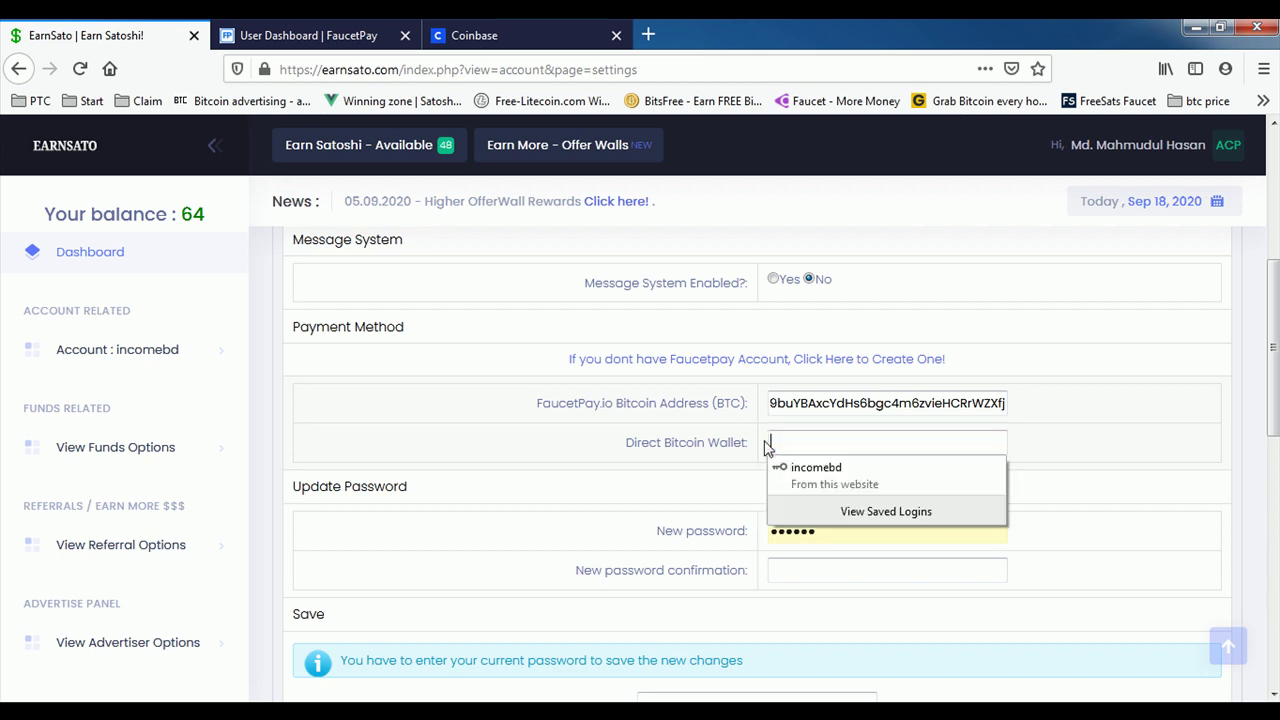
Step: Close the Coinbase tab and return focus to the emptied Direct Bitcoin Wallet field
left_click(508, 453)
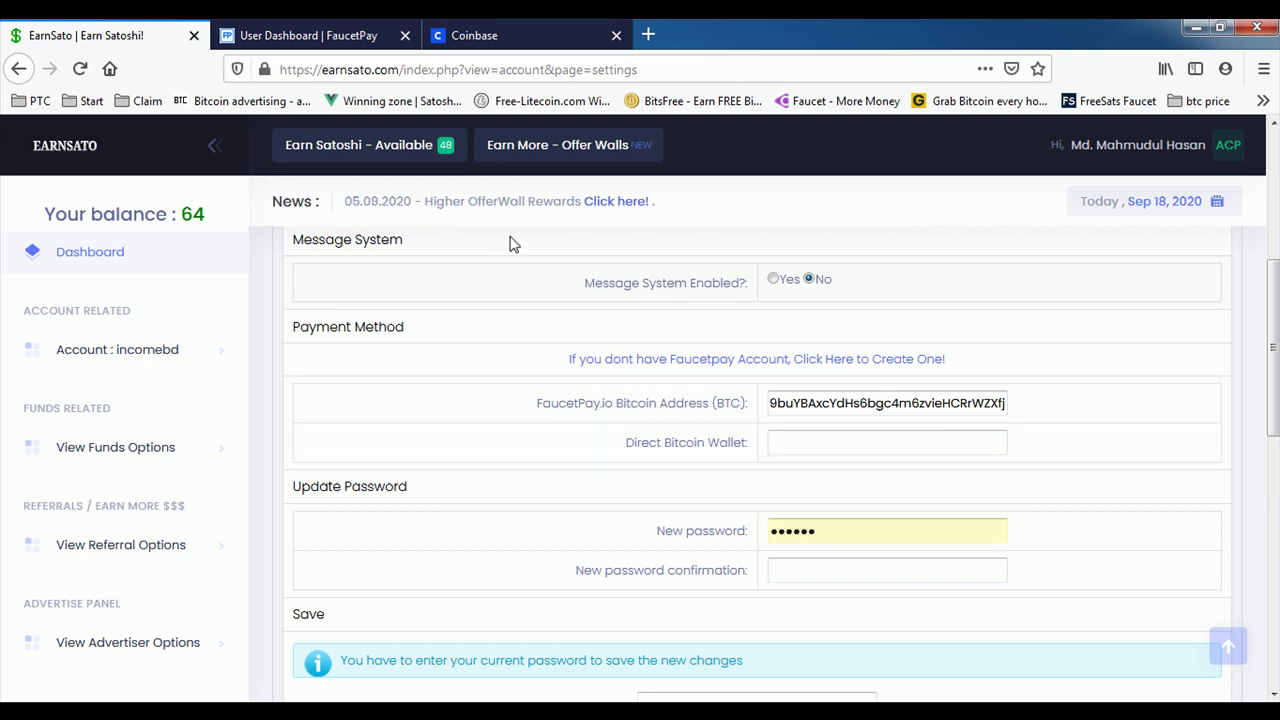
left_click(835, 444)
left_click(809, 444)
left_click(645, 461)
left_click(806, 441)
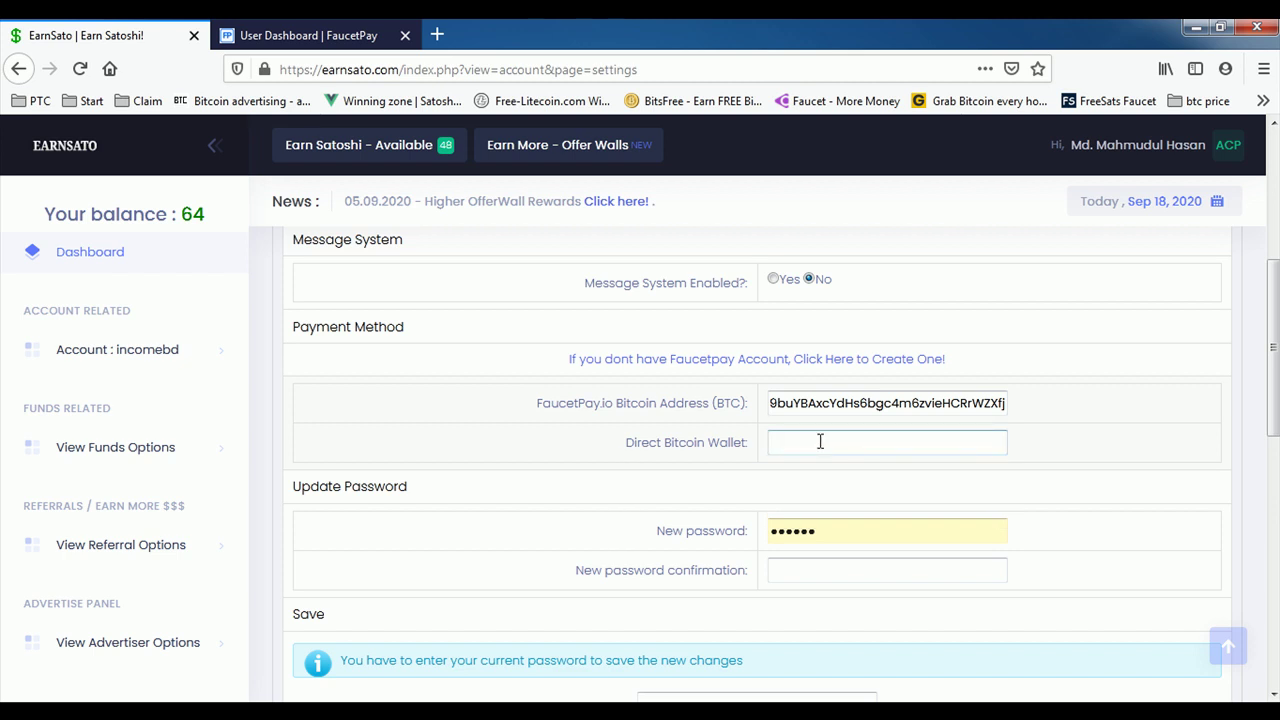
scroll(650, 425, "down", 2)
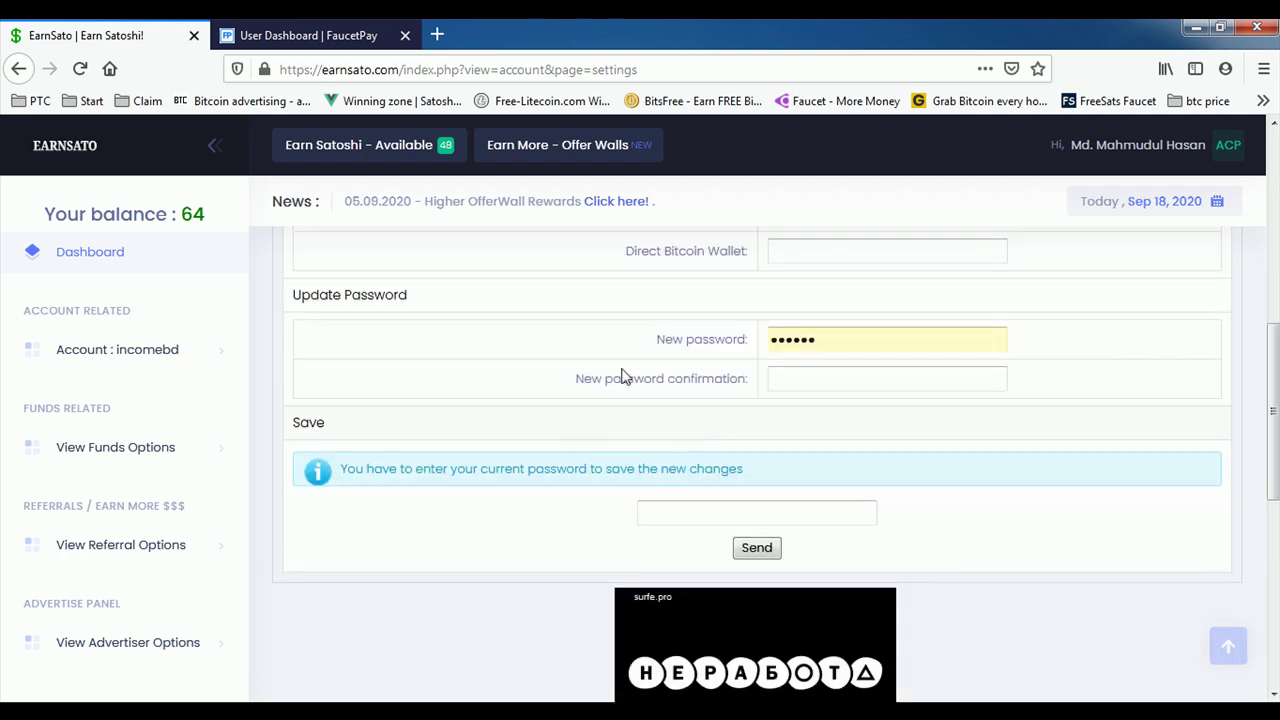
Step: Clear the auto-filled value from the New password field
left_click(799, 347)
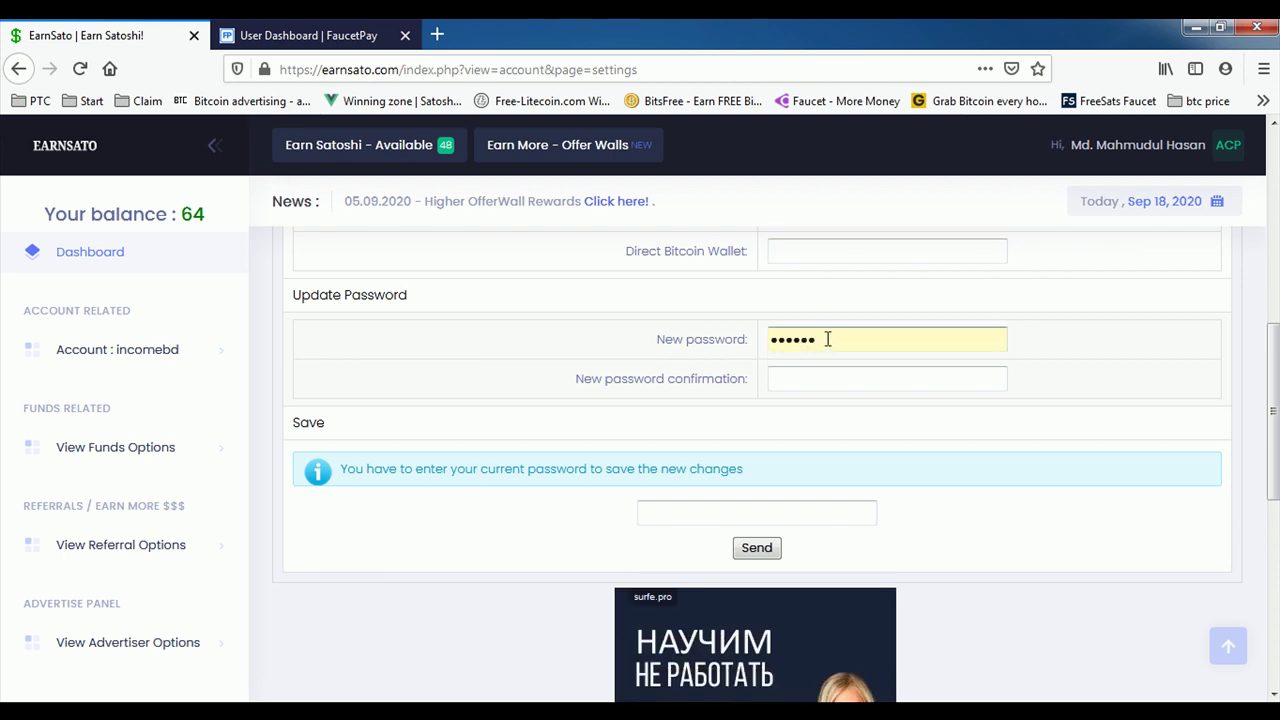
key("shift+Tab")
left_click_drag(837, 334, 757, 338)
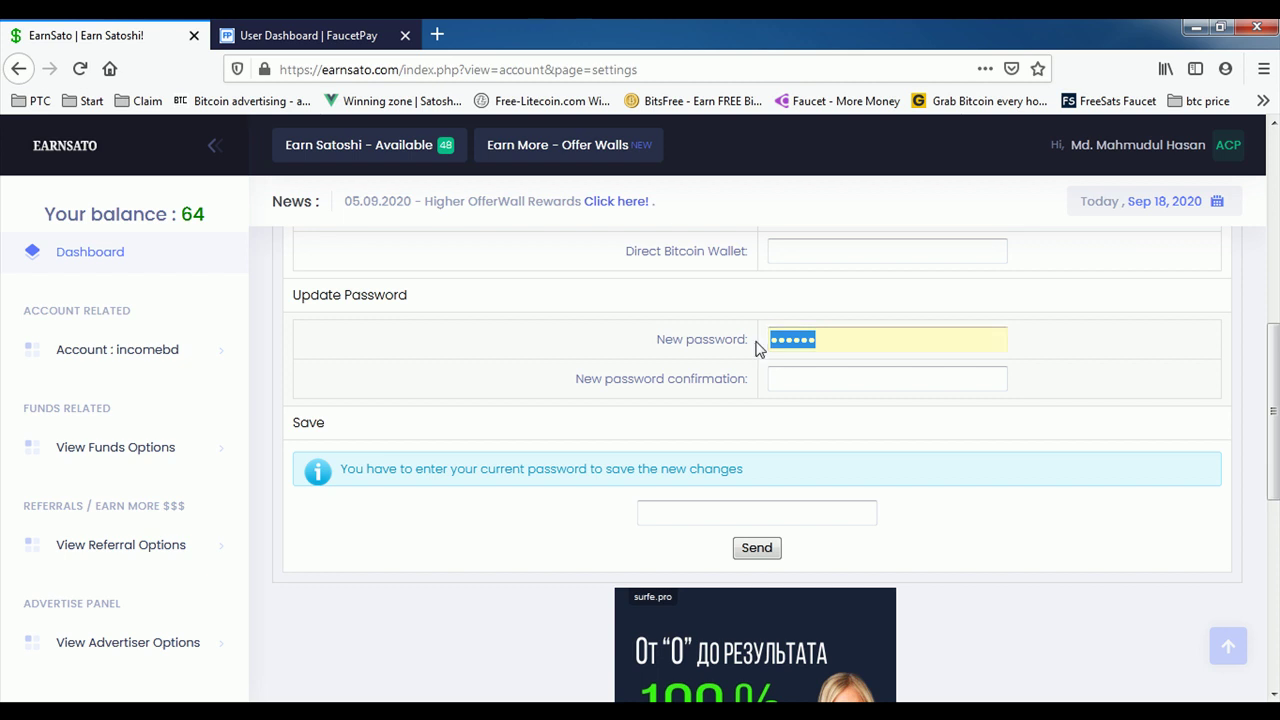
left_click(903, 338)
key("BackSpace")
key("BackSpace")
key("BackSpace")
key("BackSpace")
key("BackSpace")
key("BackSpace")
left_click(575, 540)
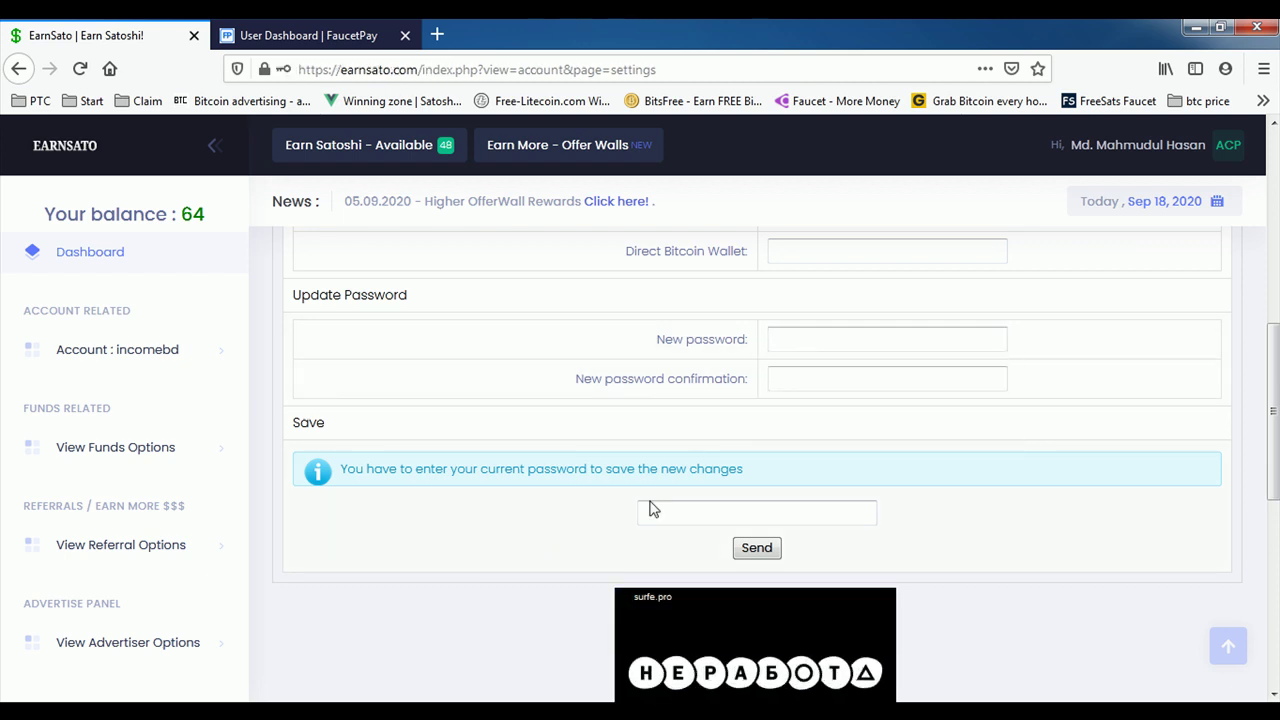
scroll(575, 540, "down", 3)
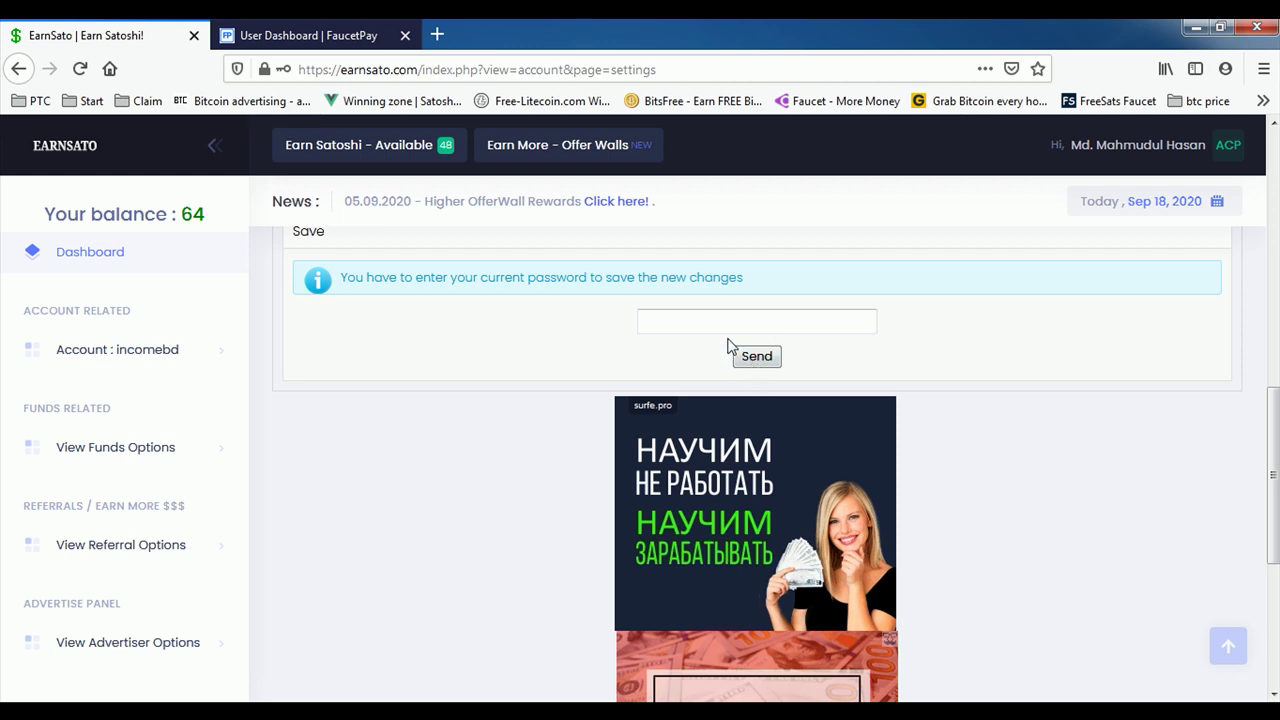
Step: Enter the current account password in the Save box
left_click(735, 324)
scroll(465, 463, "up", 2)
scroll(480, 464, "up", 2)
left_click(858, 331)
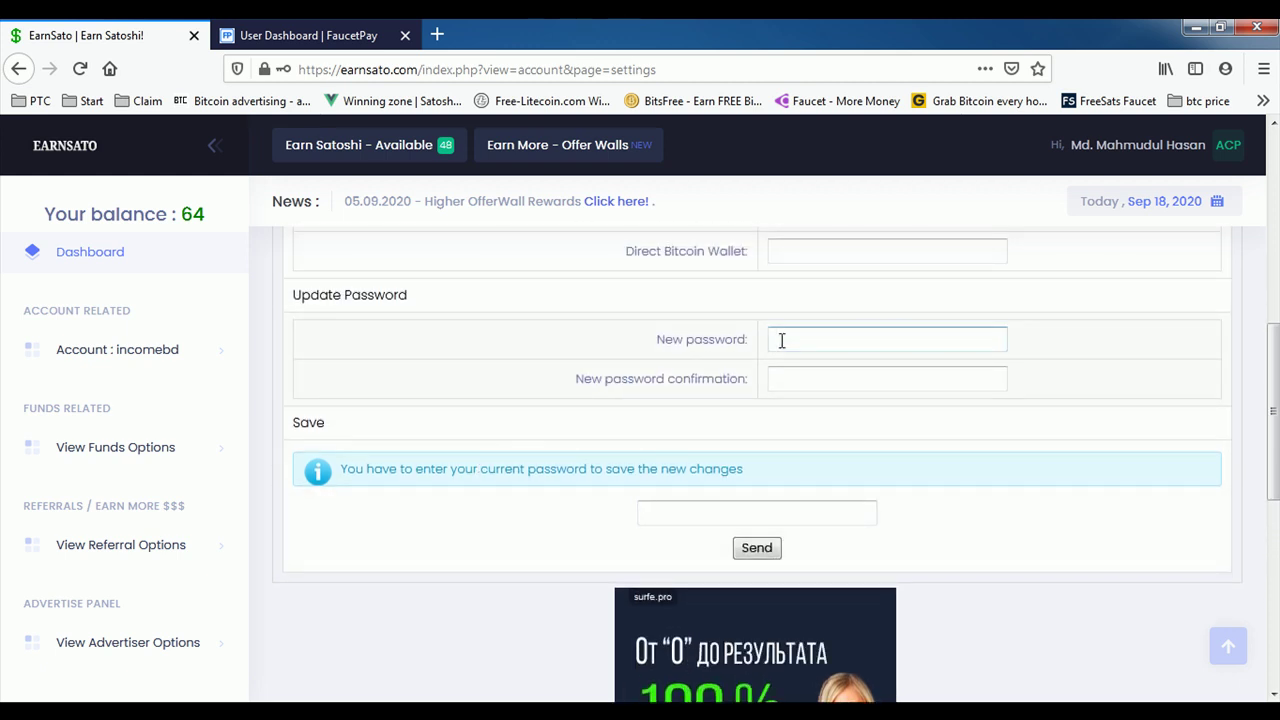
left_click(745, 514)
scroll(608, 423, "down", 4)
left_click(656, 324)
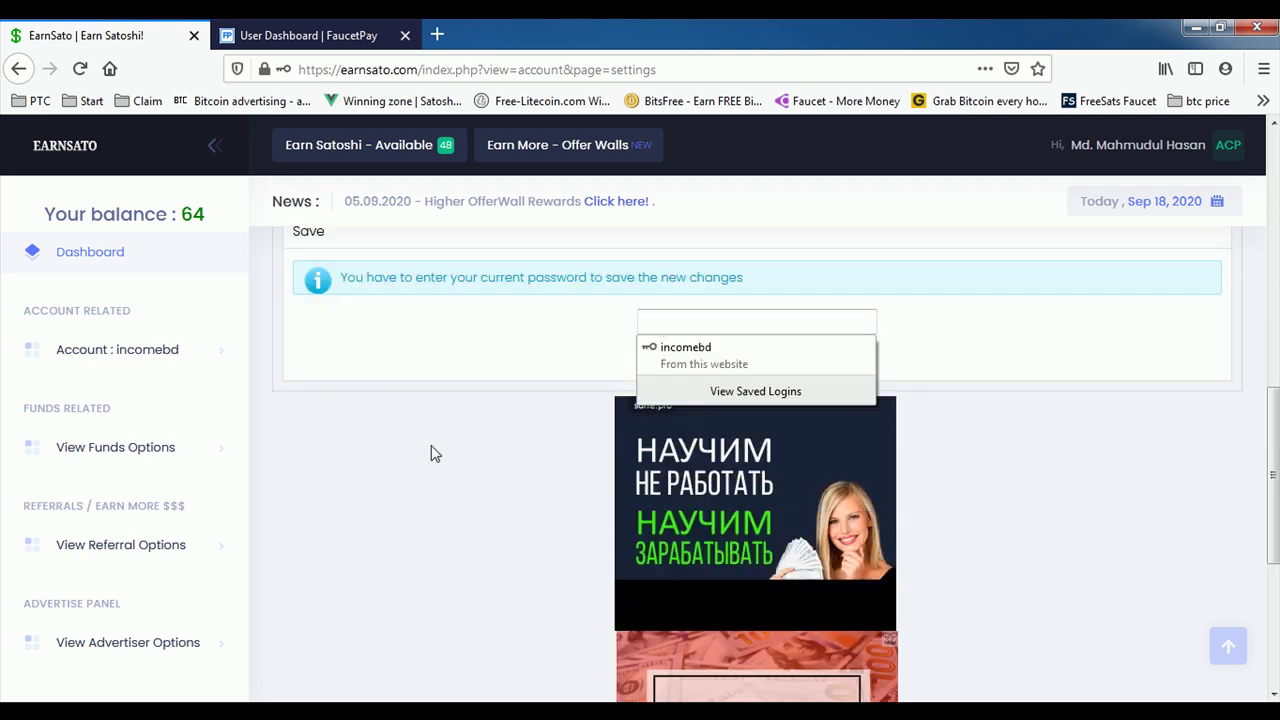
type("*")
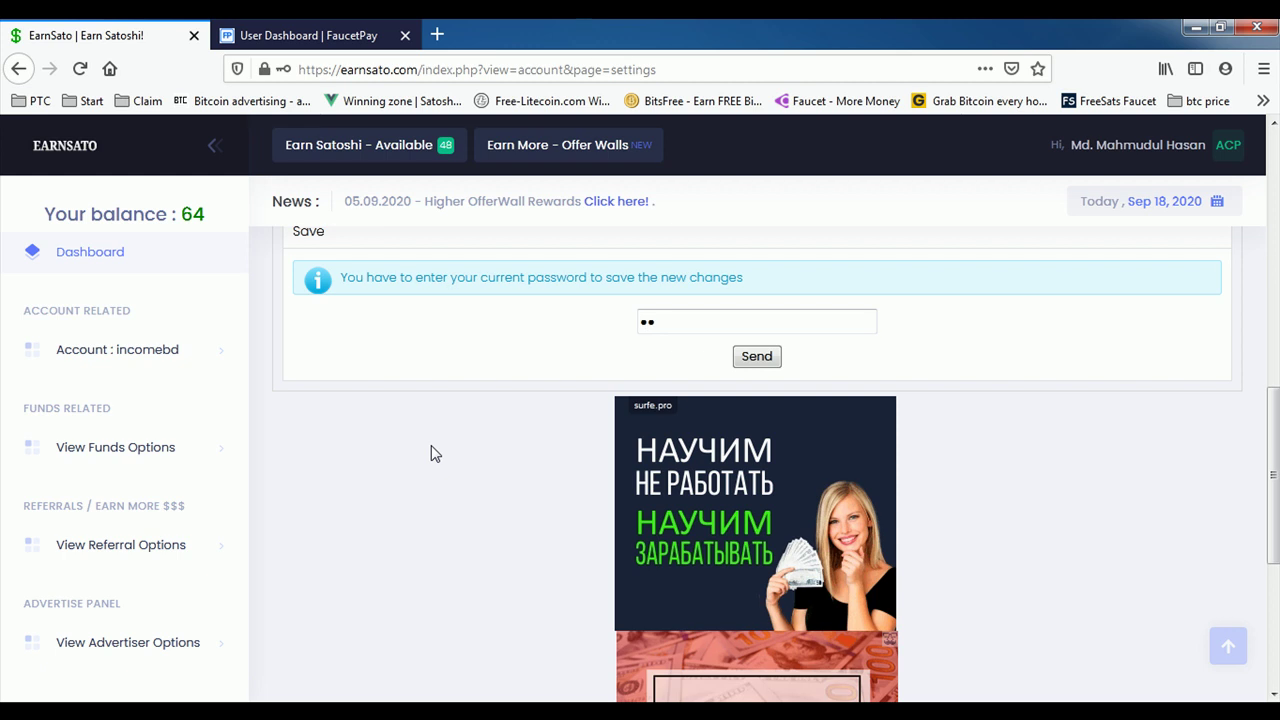
type("*****")
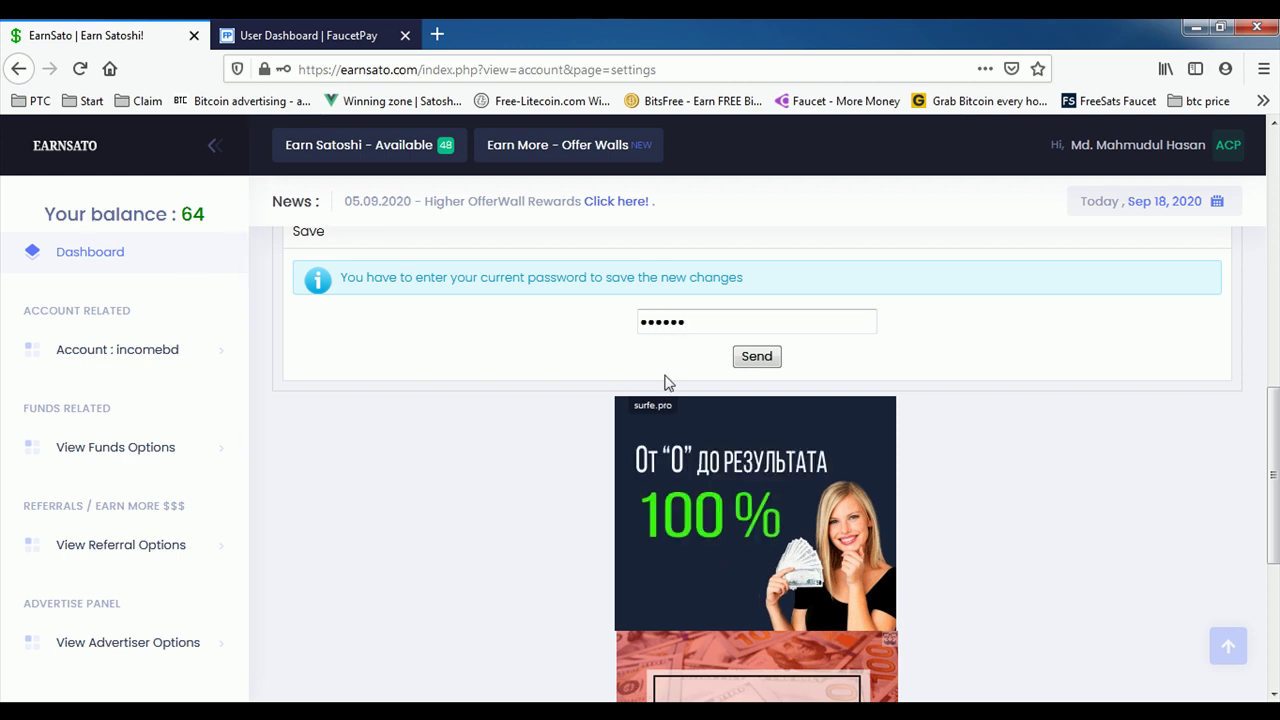
Step: Verify the FaucetPay address and empty Direct Bitcoin Wallet, then submit with Send
scroll(553, 370, "up", 4)
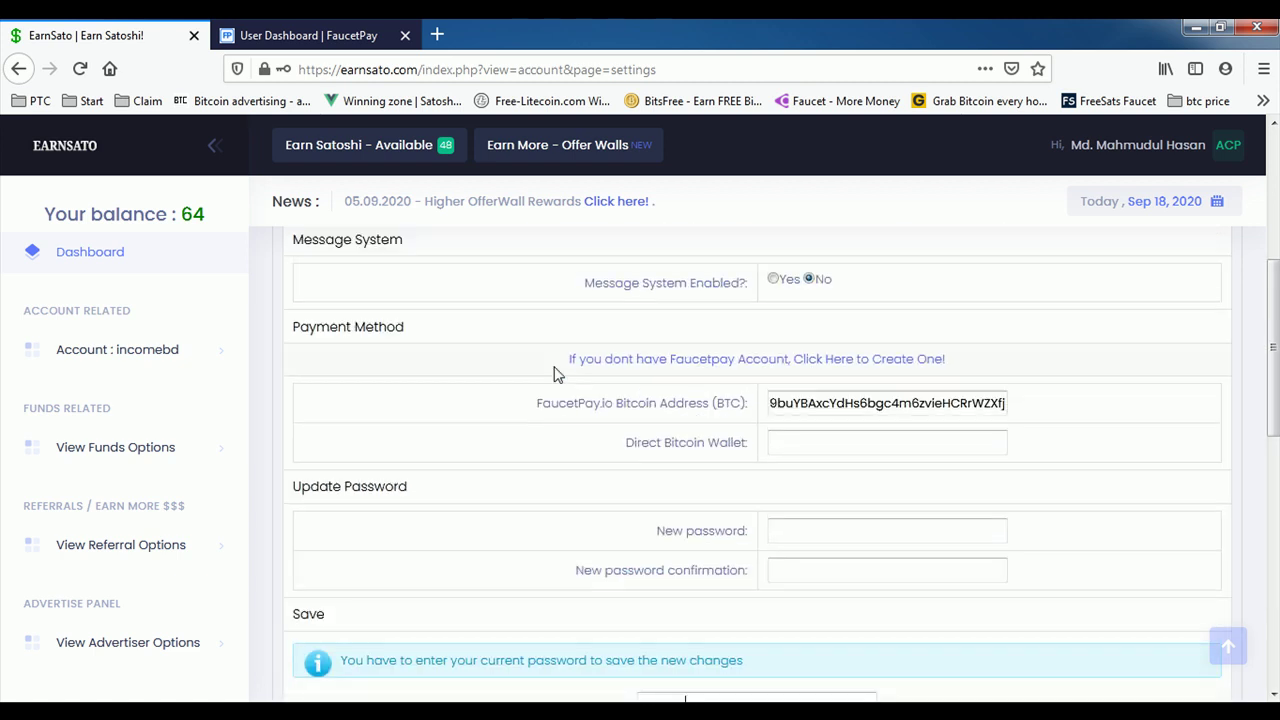
left_click(997, 399)
scroll(870, 413, "down", 1)
left_click(848, 345)
left_click(819, 345)
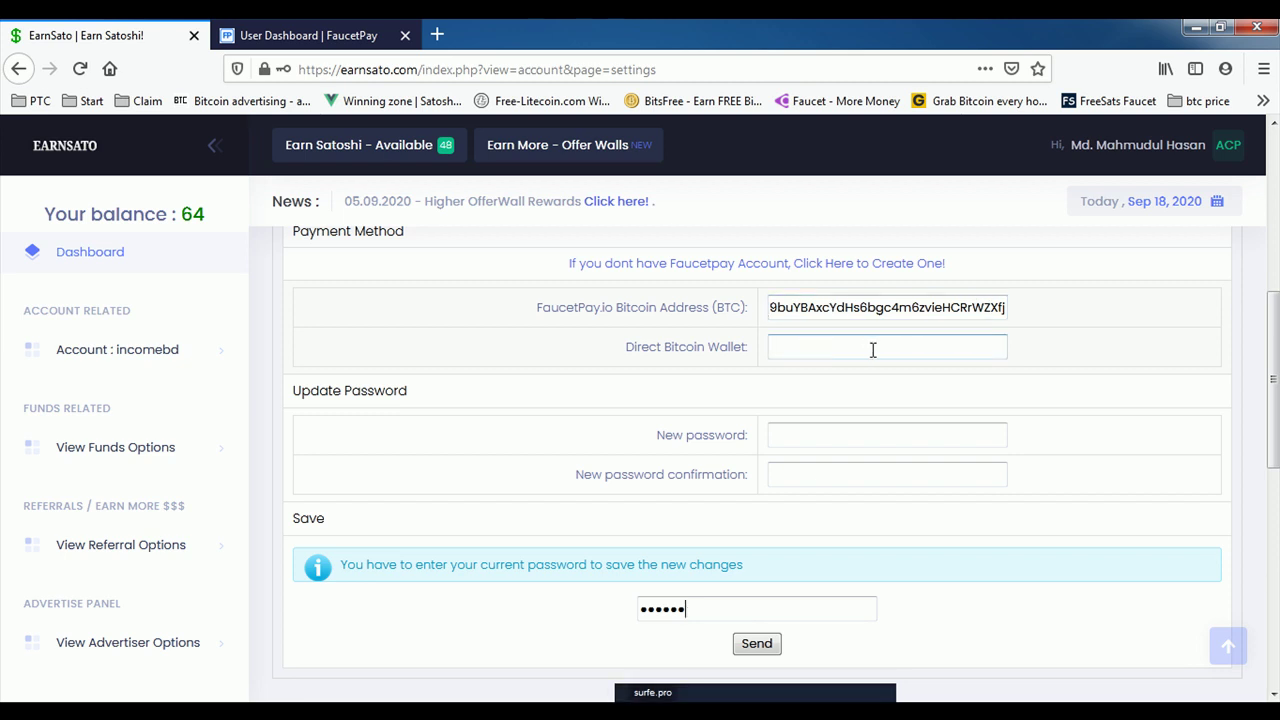
scroll(735, 287, "down", 2)
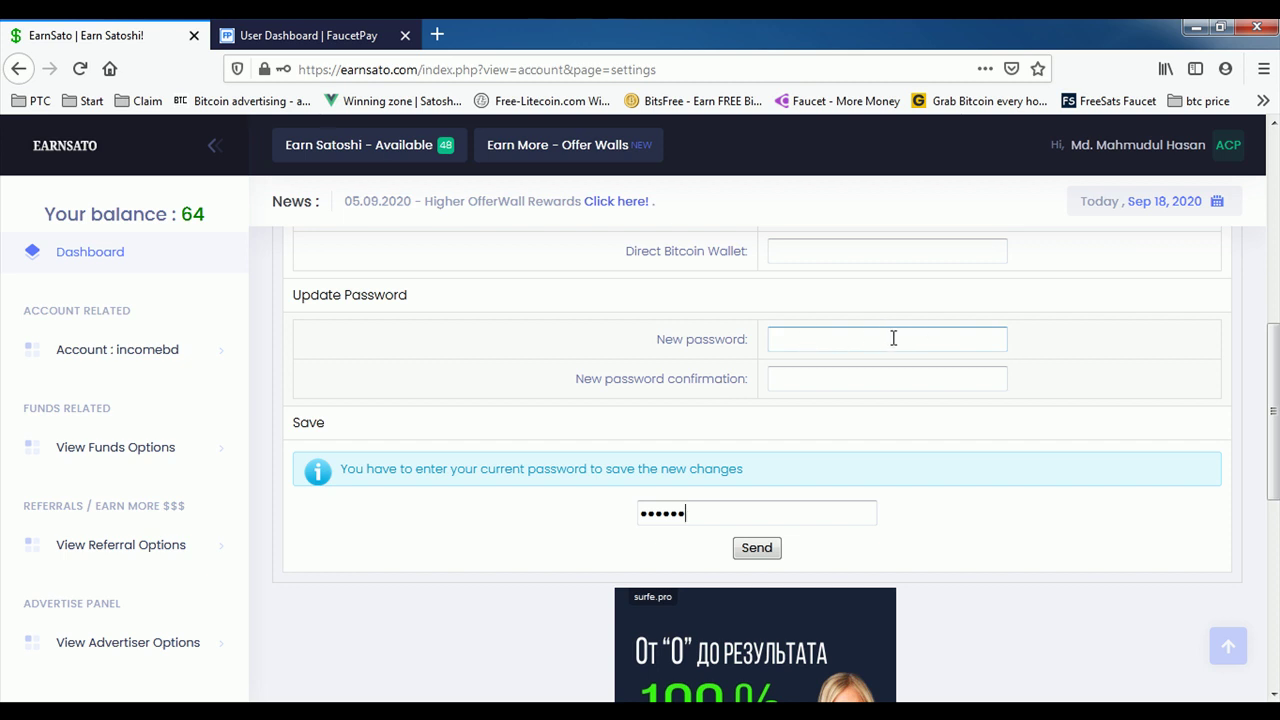
scroll(716, 344, "down", 2)
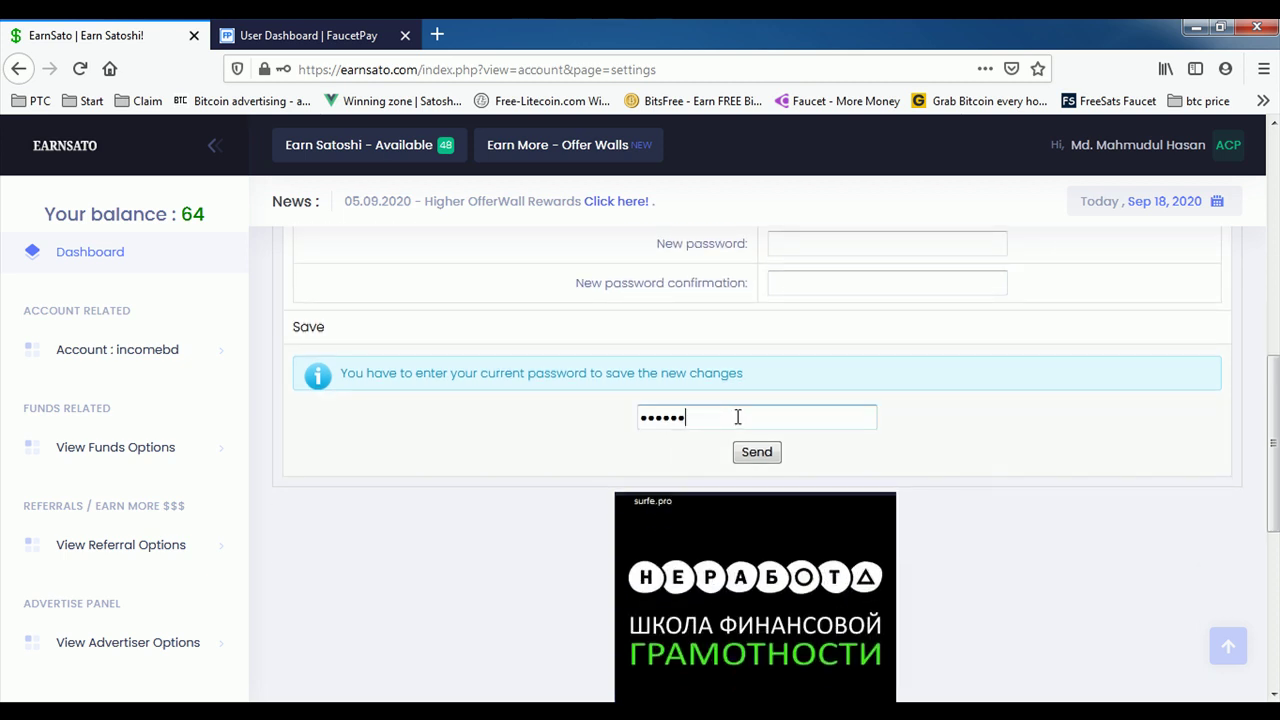
left_click(757, 451)
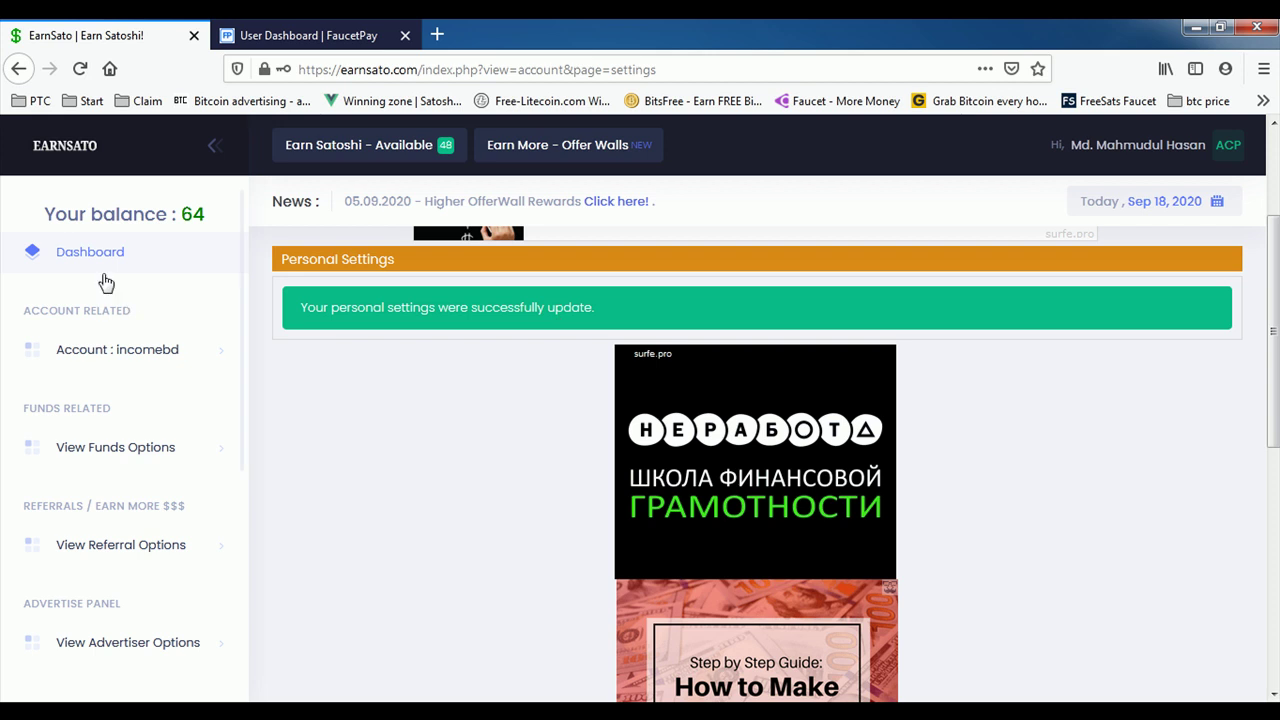
left_click(95, 261)
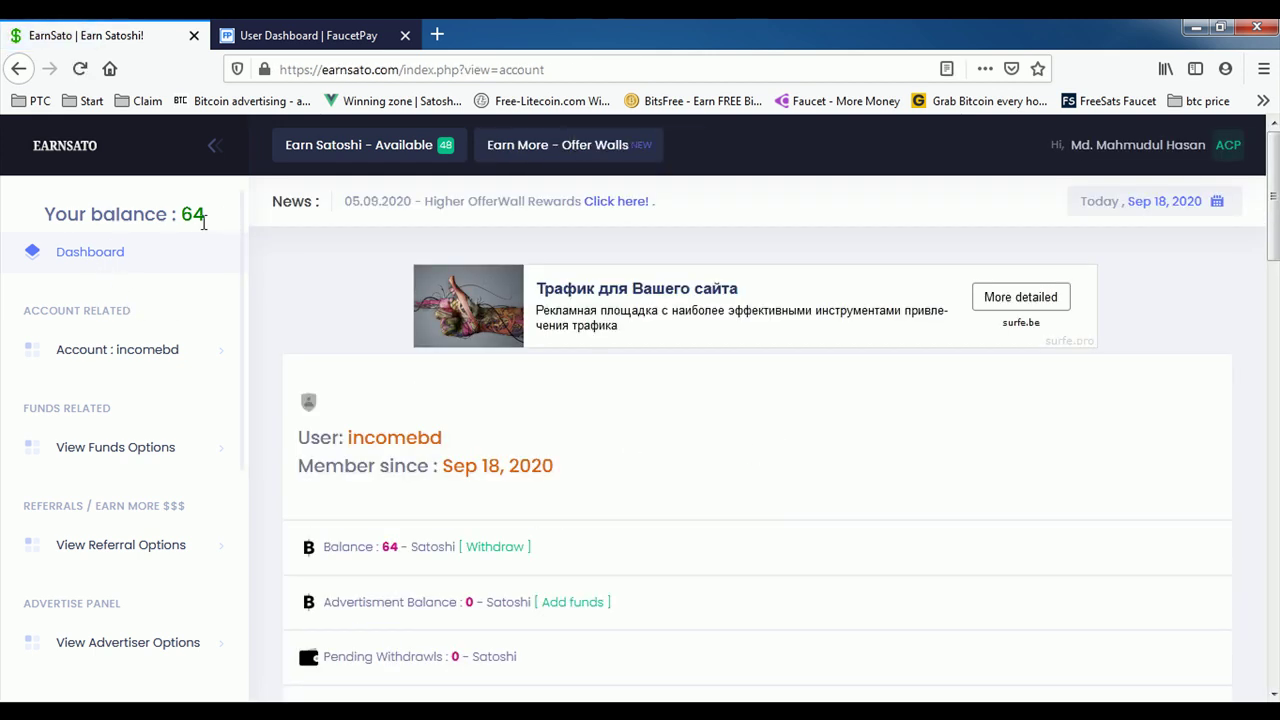
Step: Open the Withdraw page and read the 250 Satoshi minimum cashout warning
left_click(497, 553)
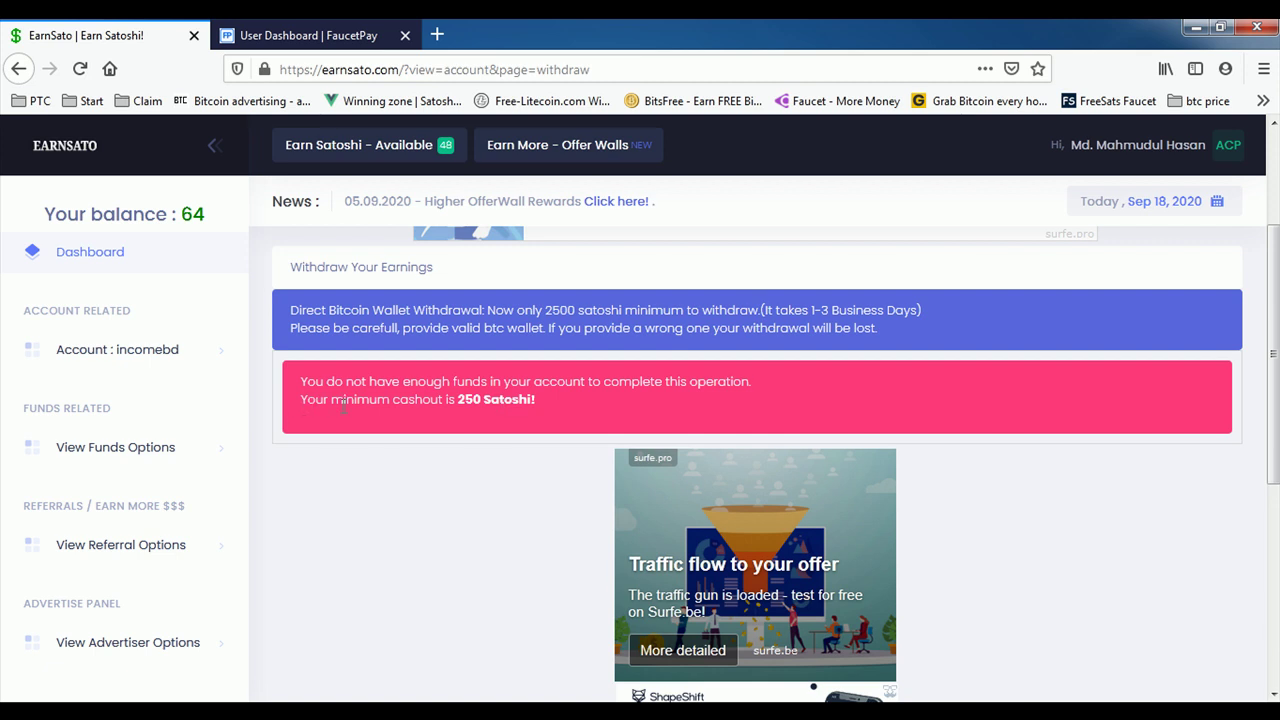
left_click_drag(543, 396, 450, 397)
left_click(463, 441)
scroll(514, 491, "down", 2)
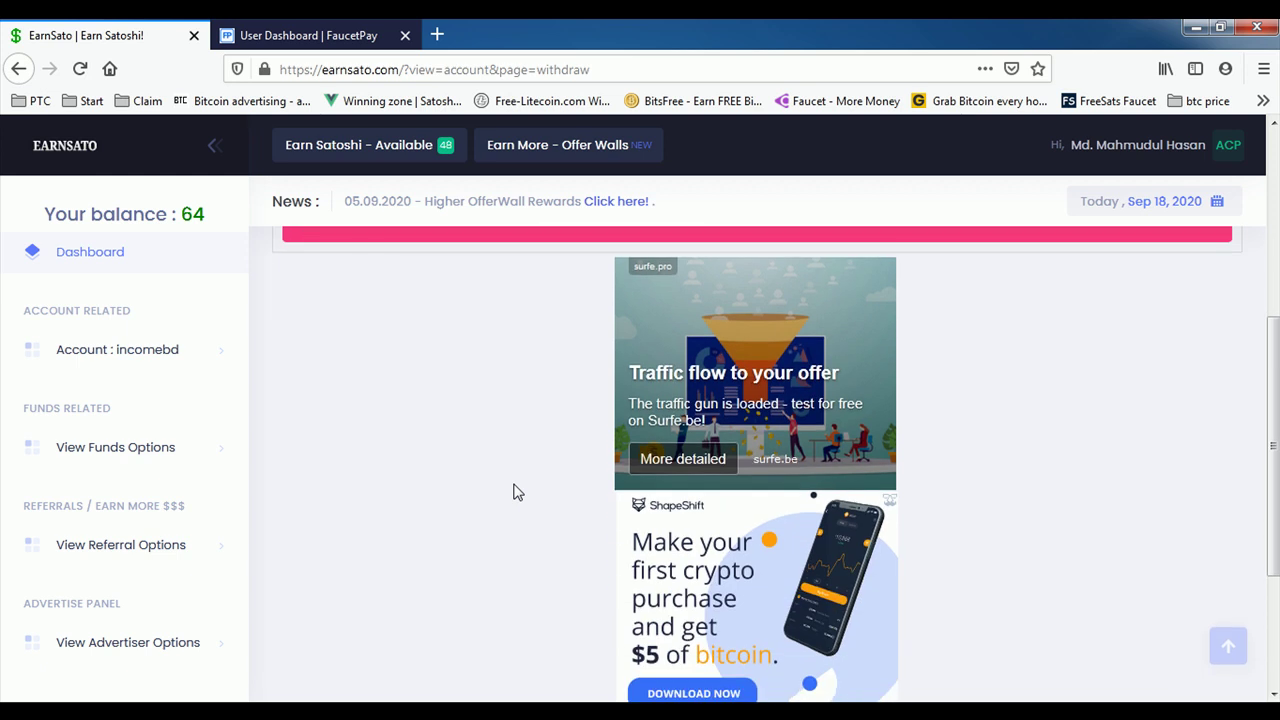
scroll(514, 491, "up", 4)
scroll(758, 503, "down", 3)
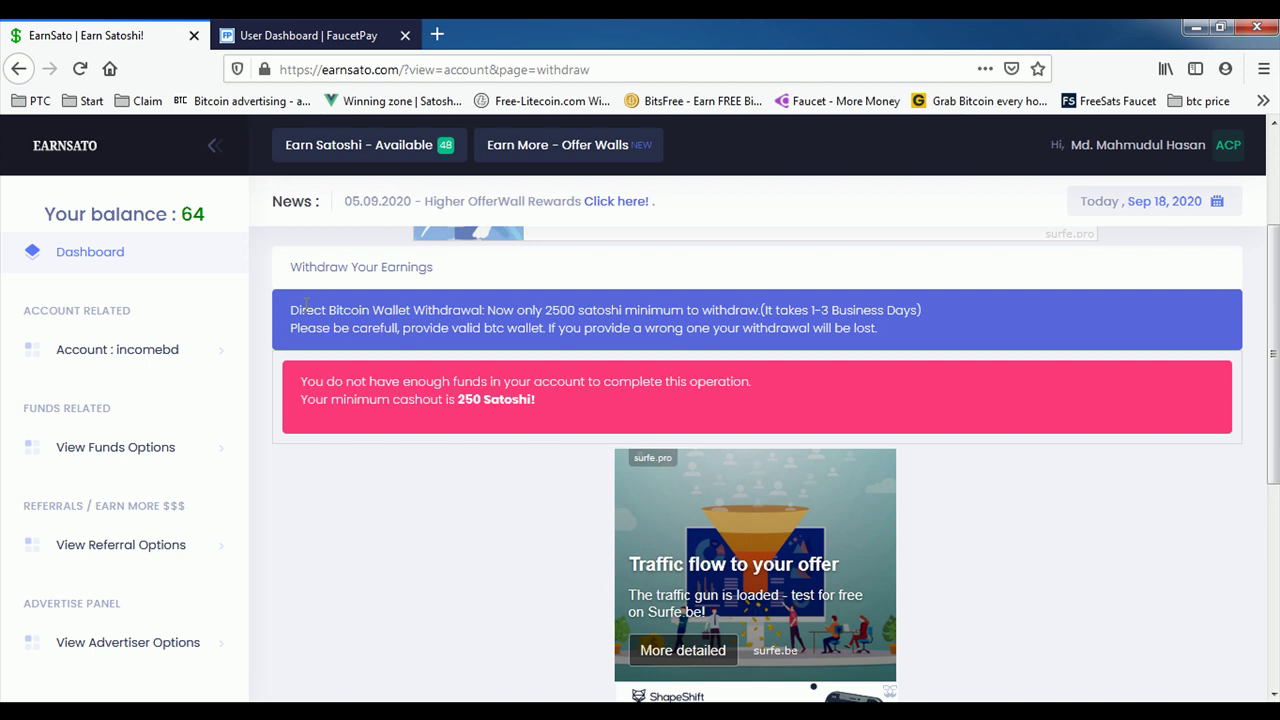
Step: Glance at the FaucetPay tab, then review the EarnSato withdrawal page again
left_click(323, 30)
key("ctrl+Tab")
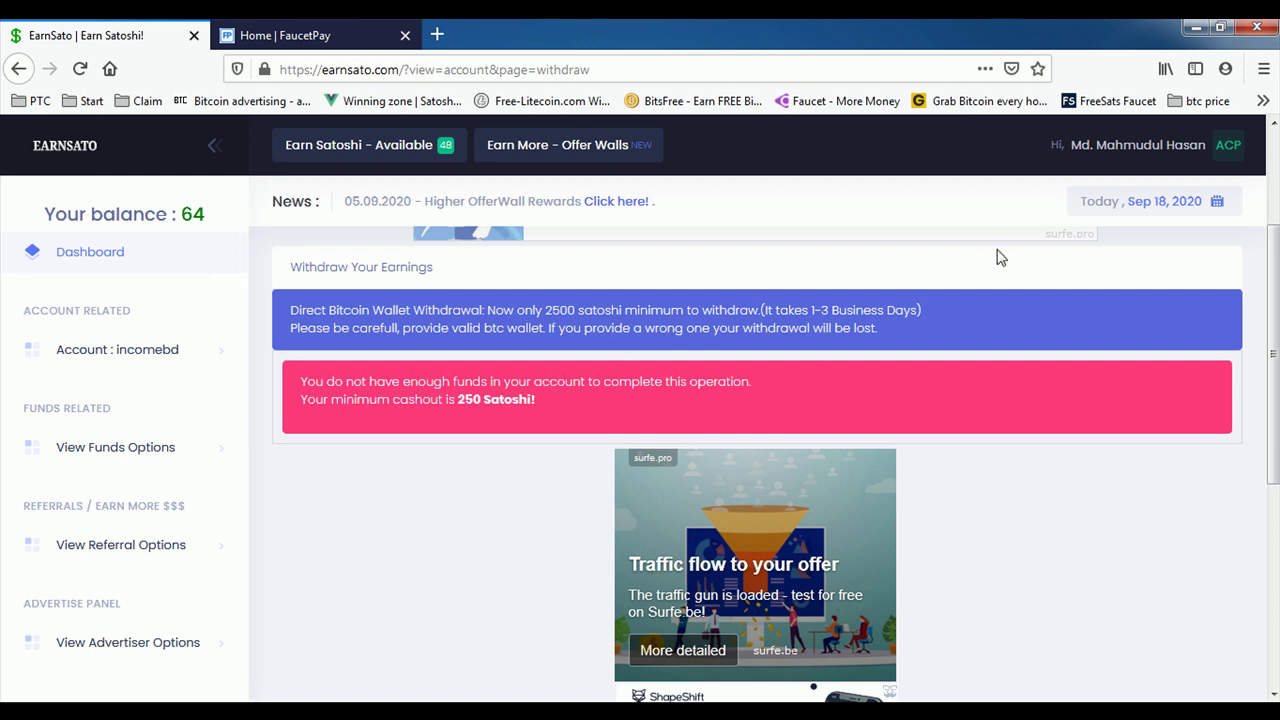
scroll(477, 471, "down", 3)
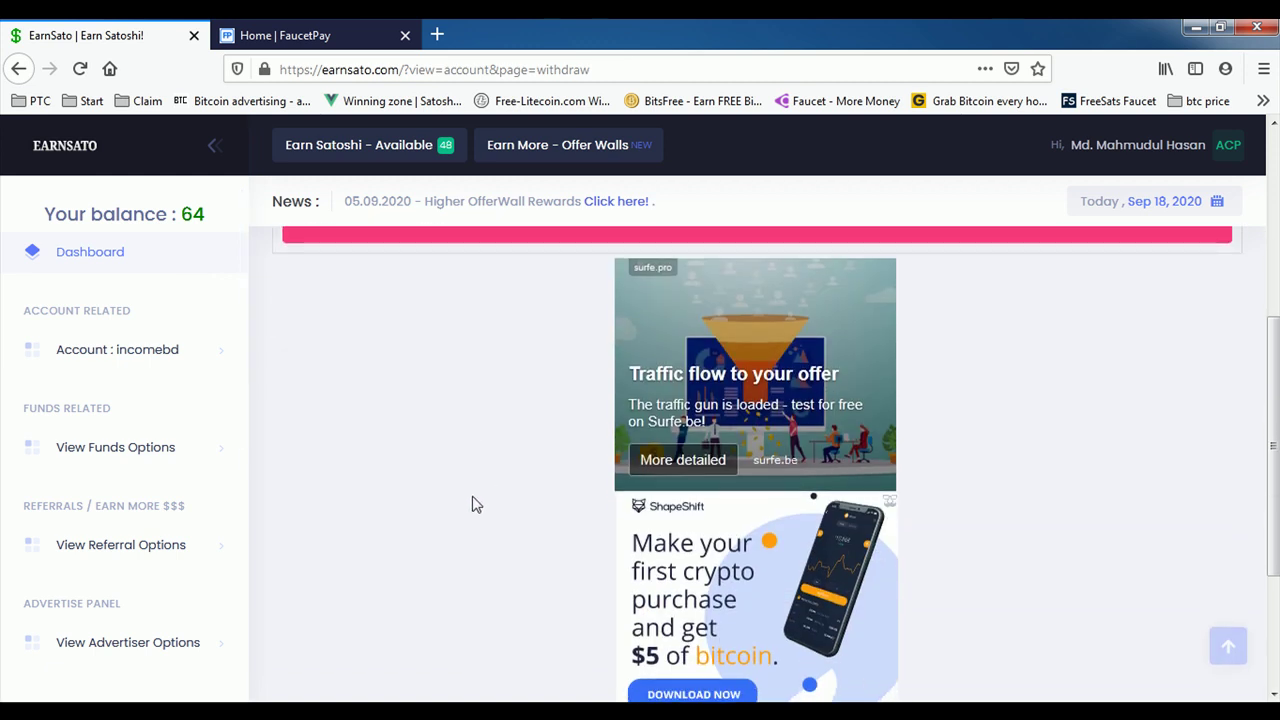
scroll(477, 505, "up", 4)
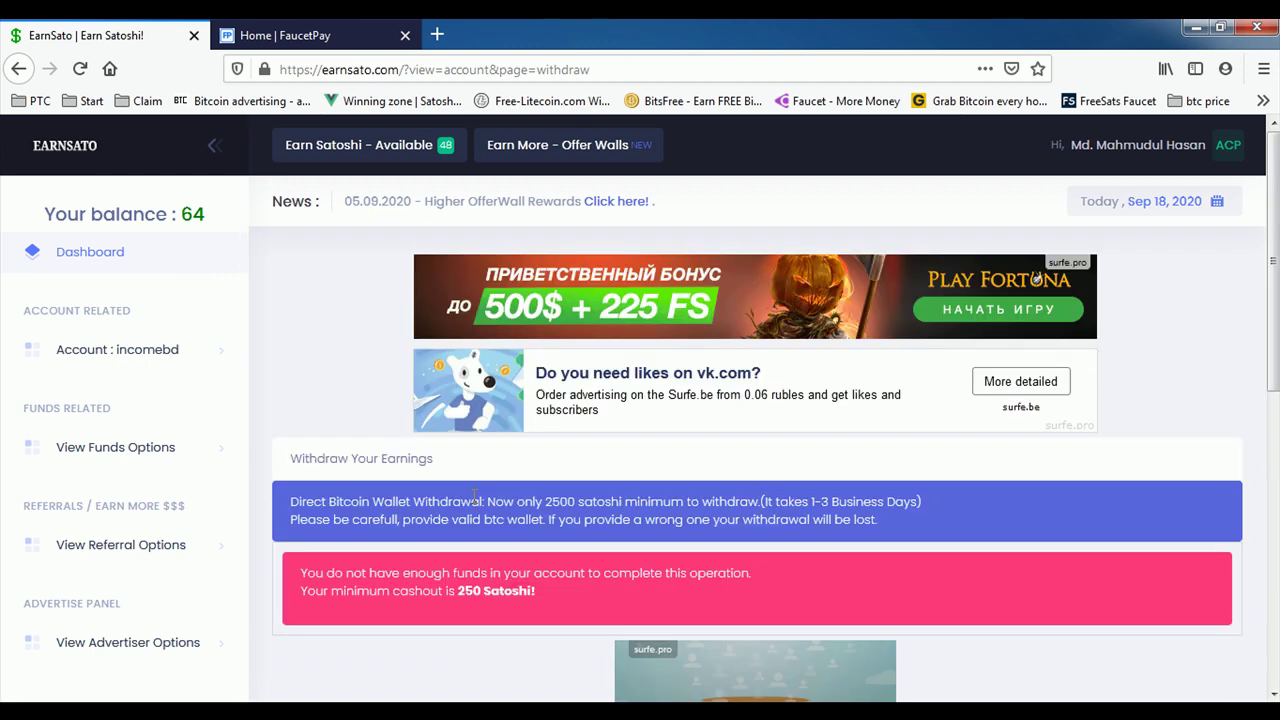
Step: View Your Referral Banners/Links, select the referral link, then go to Your Direct Referrals
left_click(153, 553)
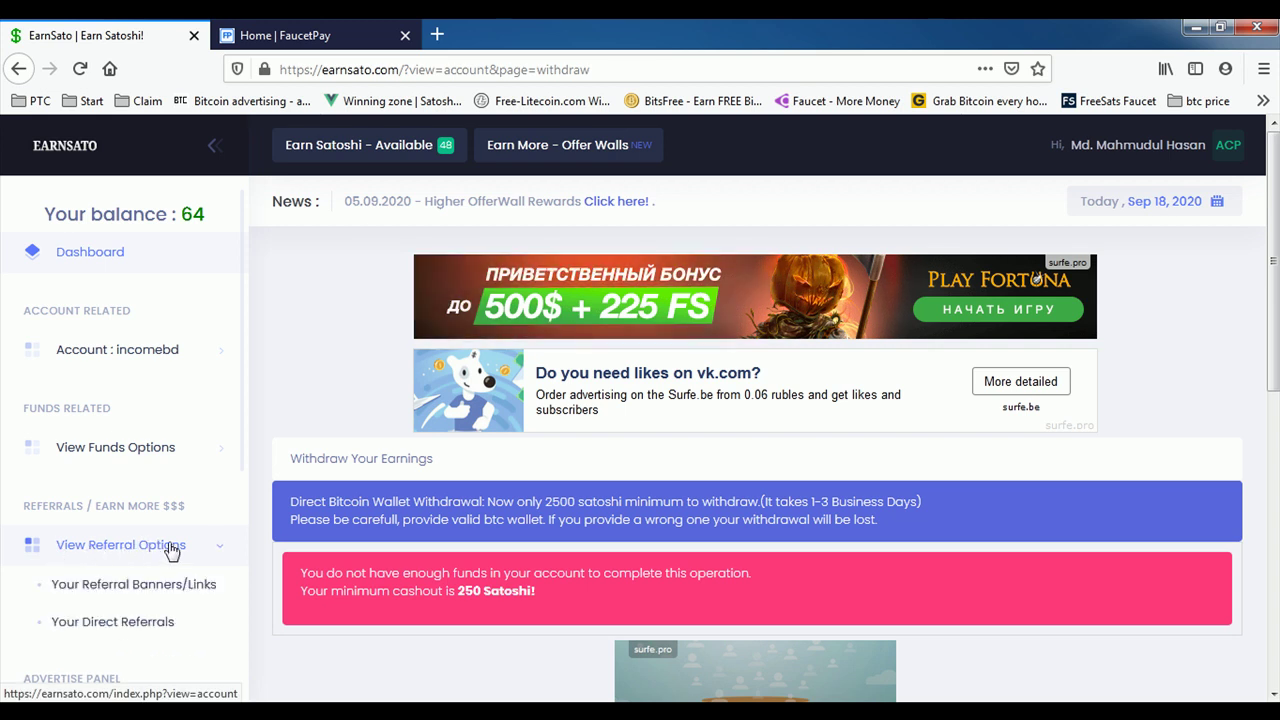
scroll(153, 553, "down", 1)
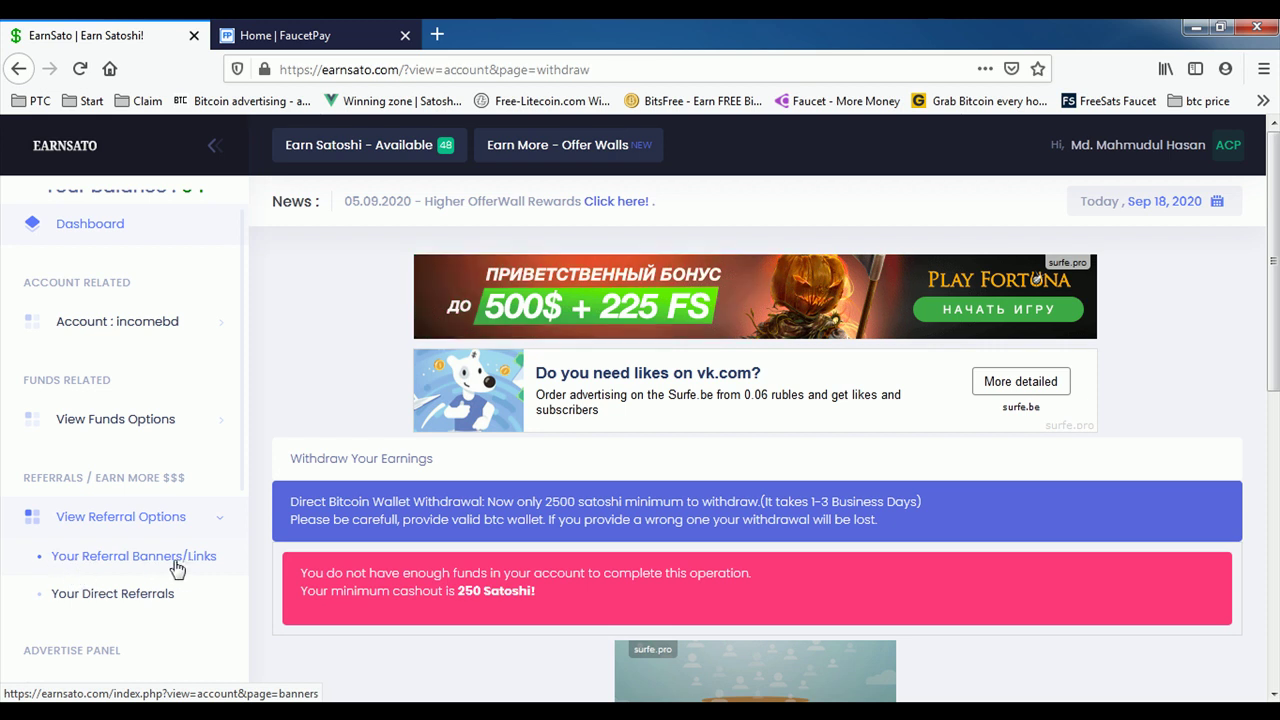
left_click(162, 558)
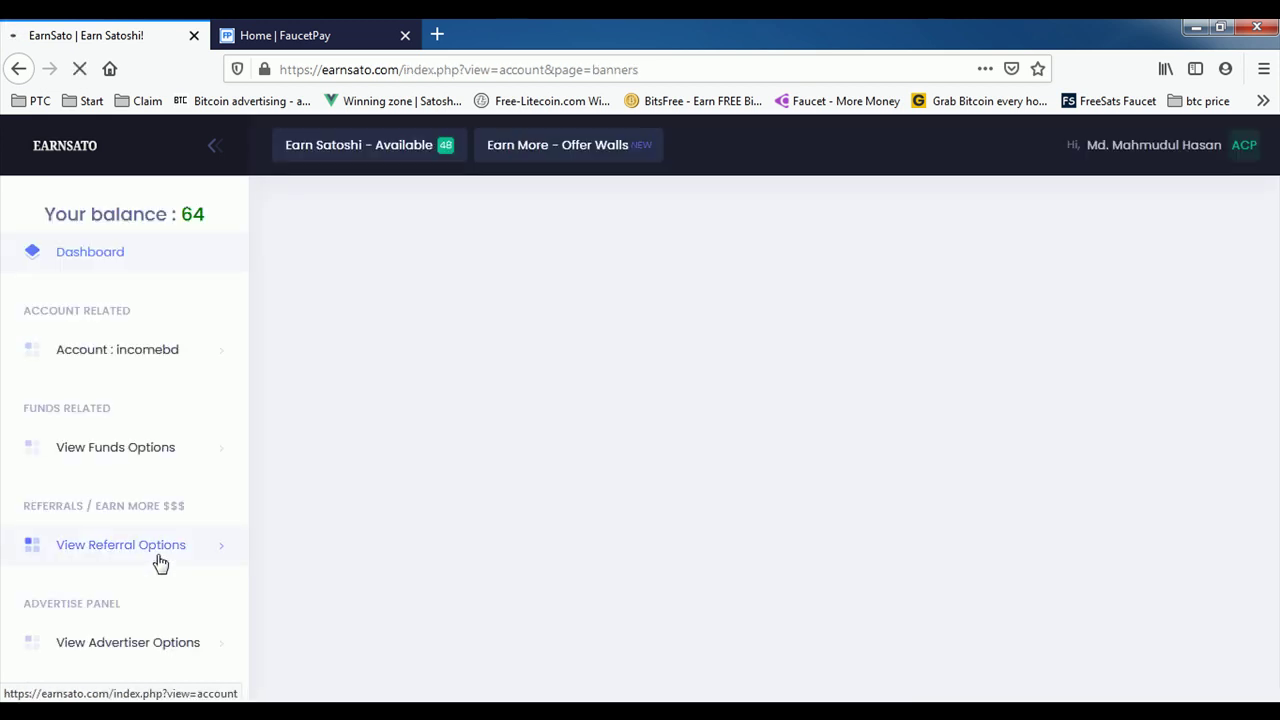
left_click_drag(650, 293, 423, 316)
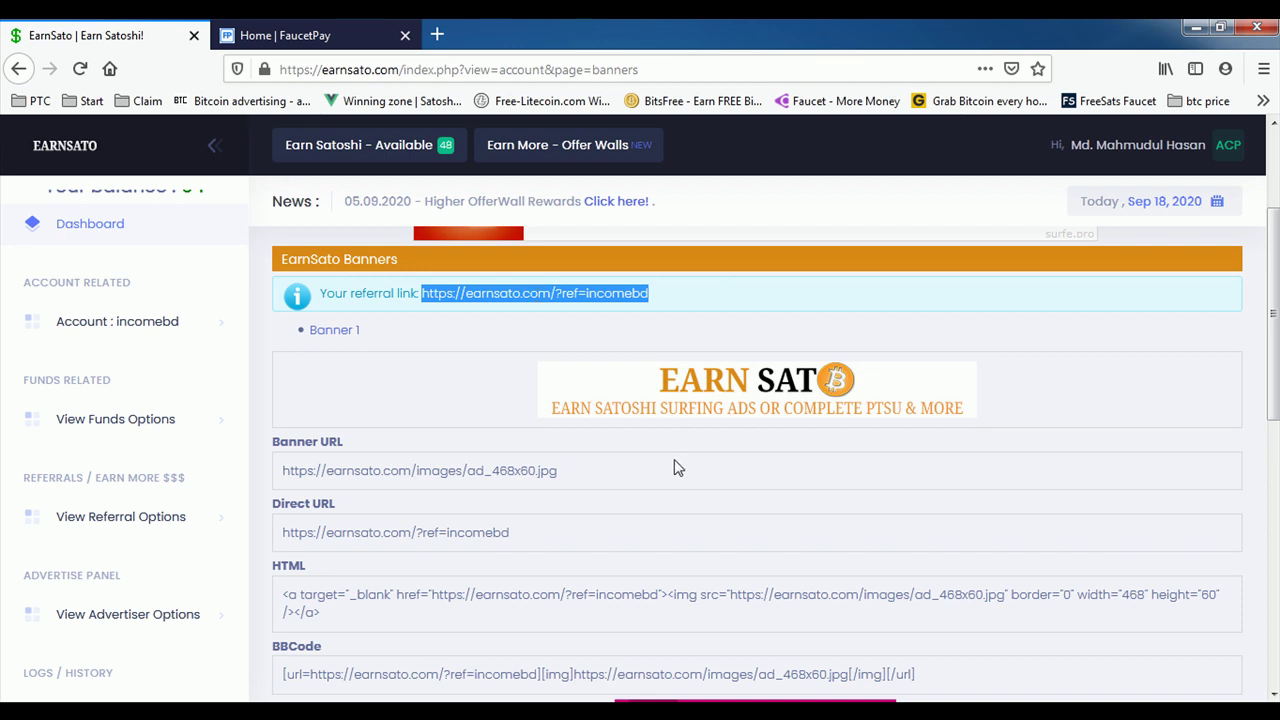
scroll(130, 600, "down", 1)
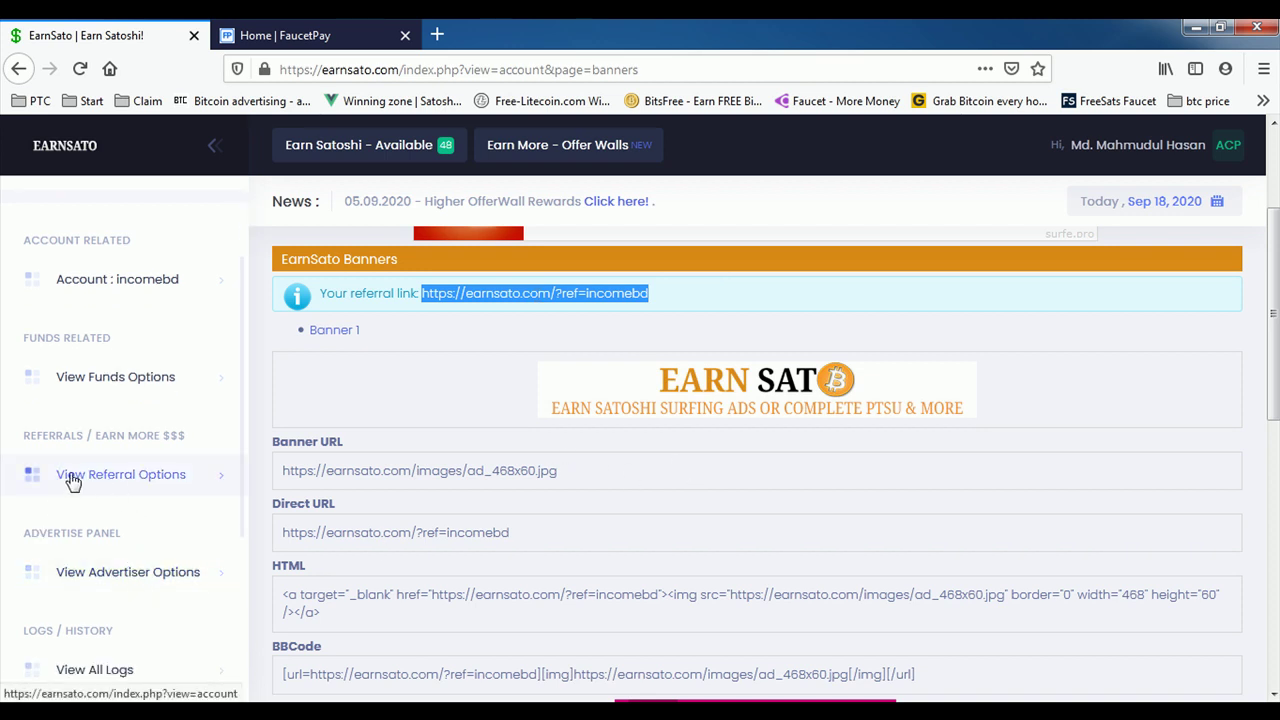
left_click(113, 478)
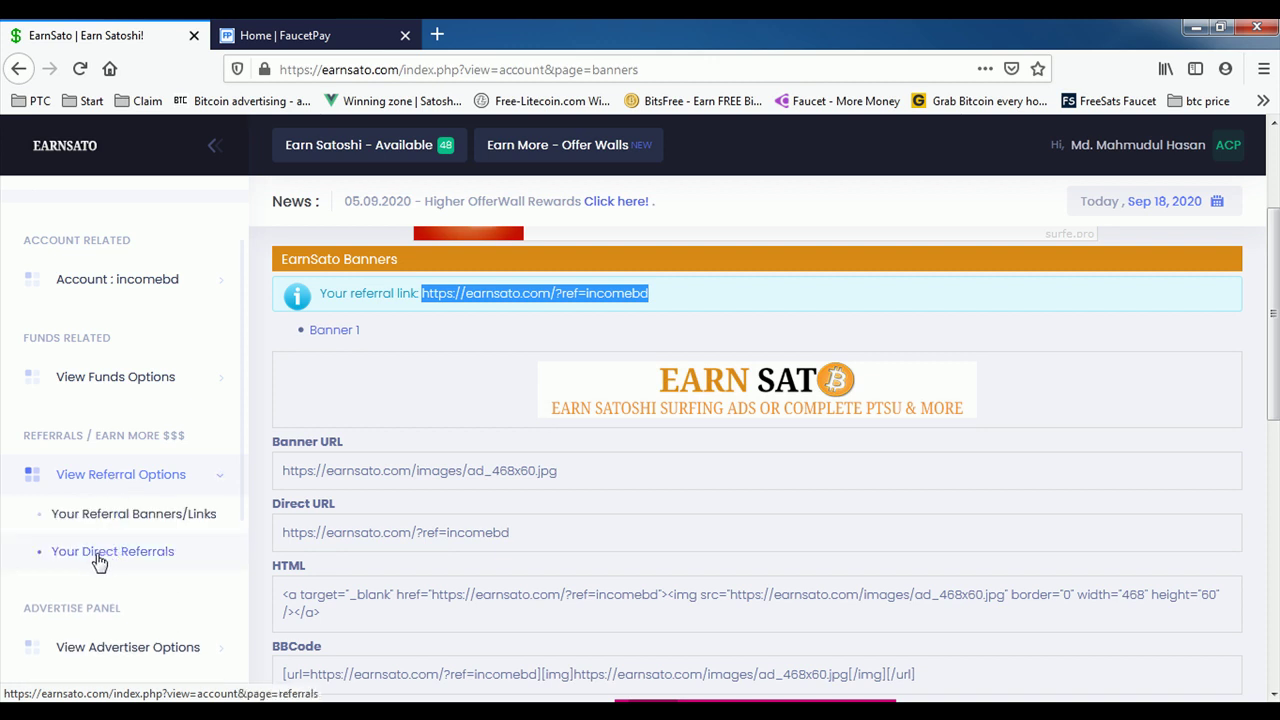
left_click(123, 564)
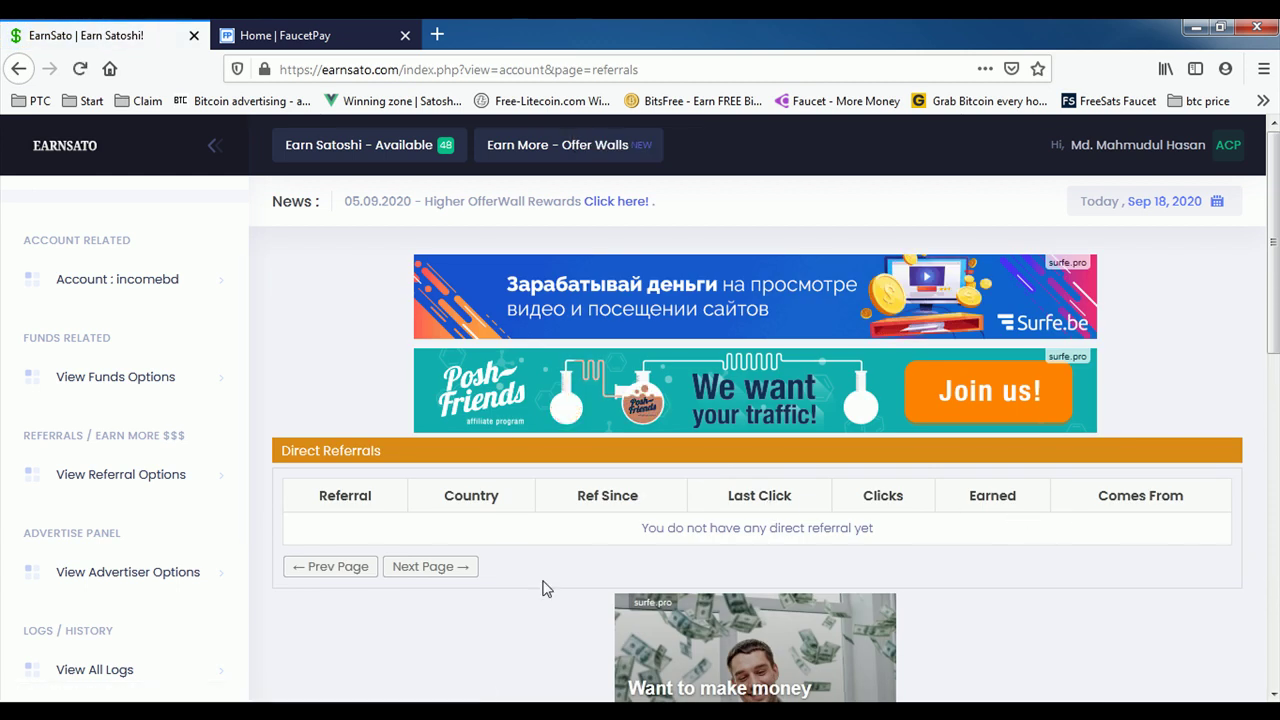
Step: Scroll the empty Direct Referrals table, then go back to the Dashboard
scroll(526, 543, "down", 2)
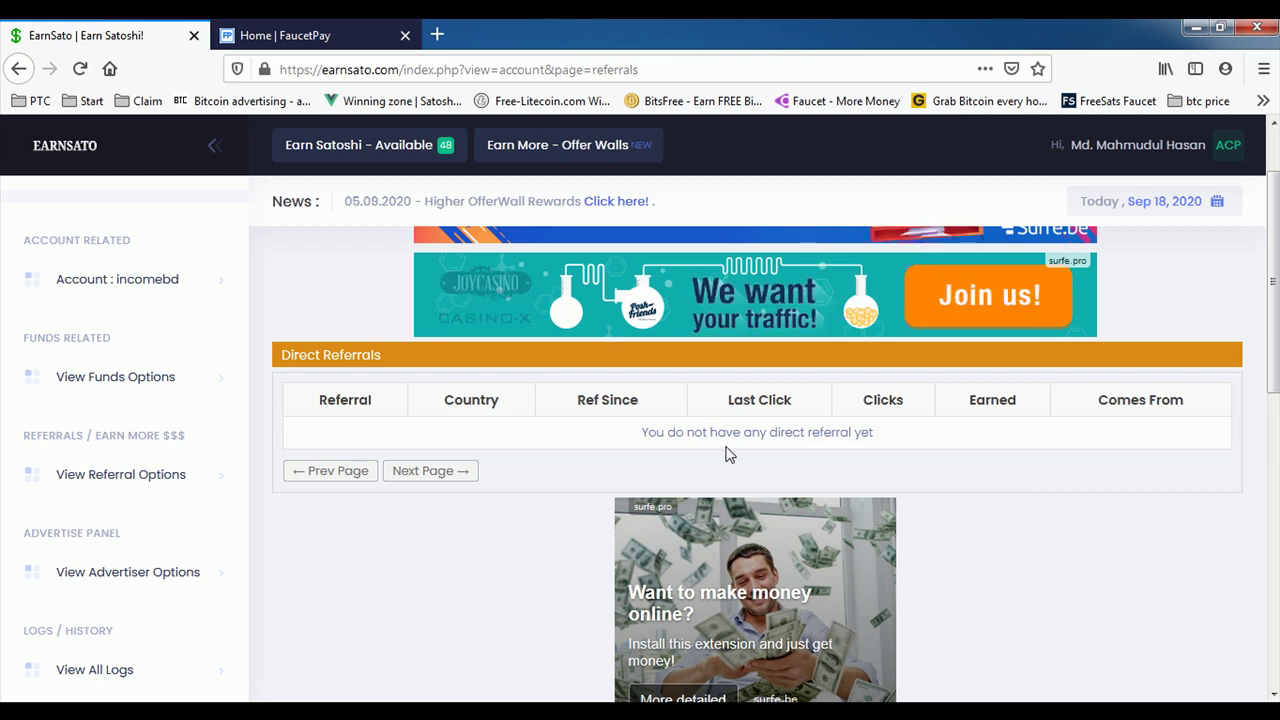
scroll(517, 526, "up", 2)
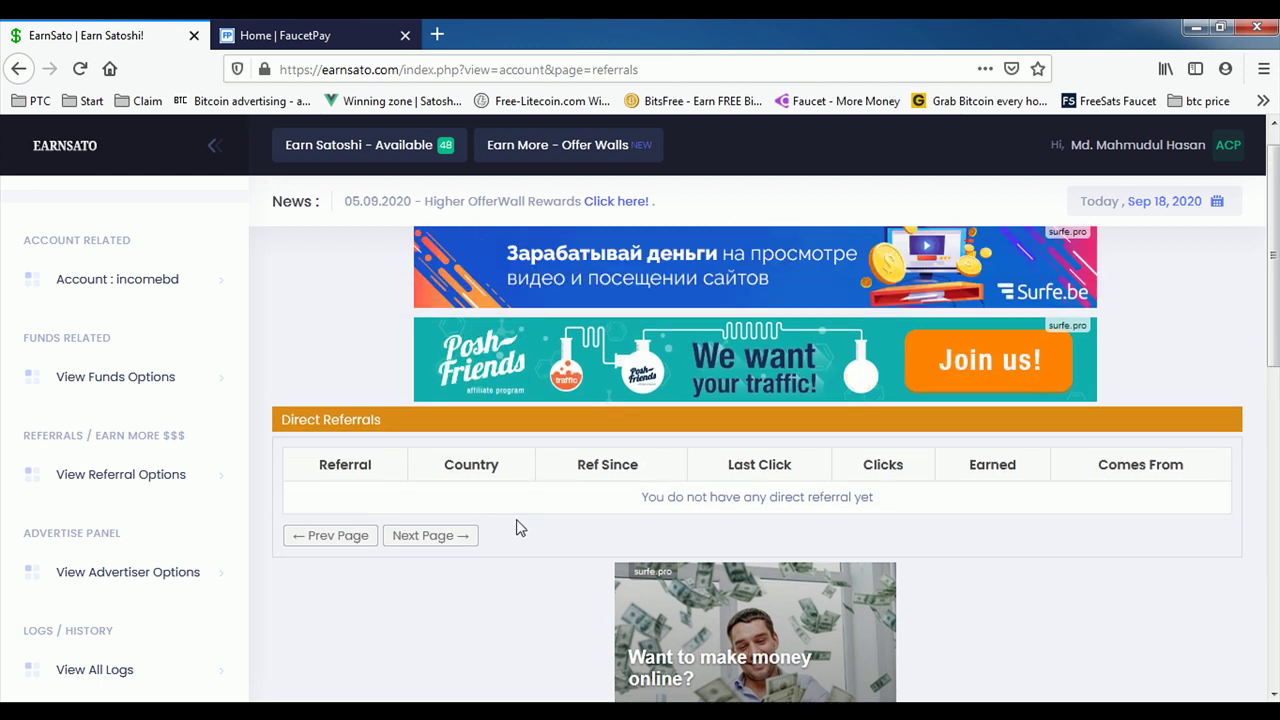
scroll(157, 423, "up", 2)
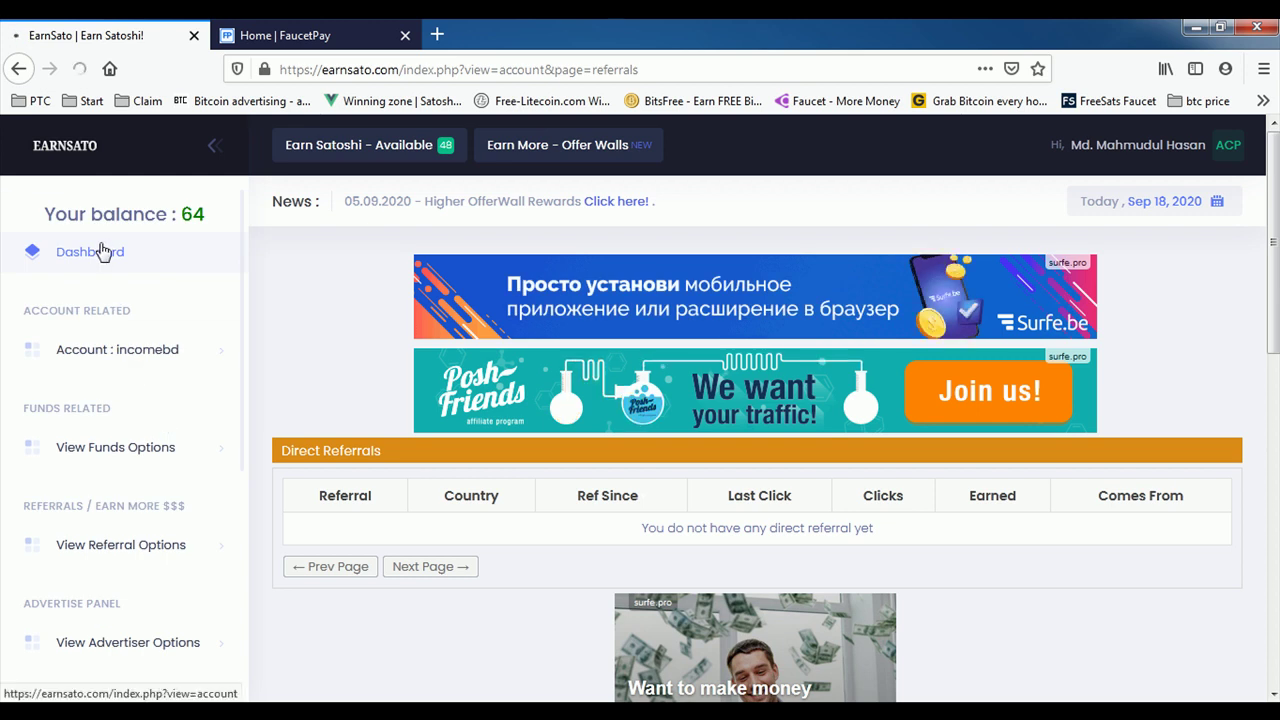
left_click(104, 251)
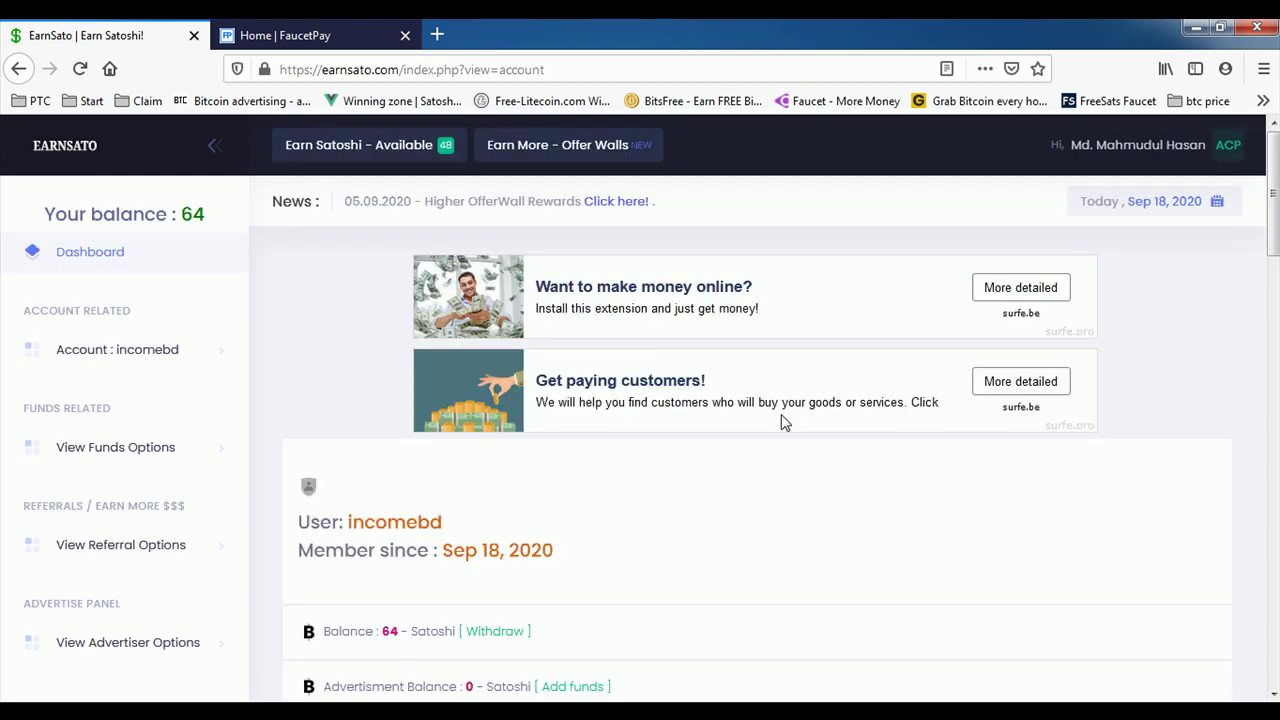